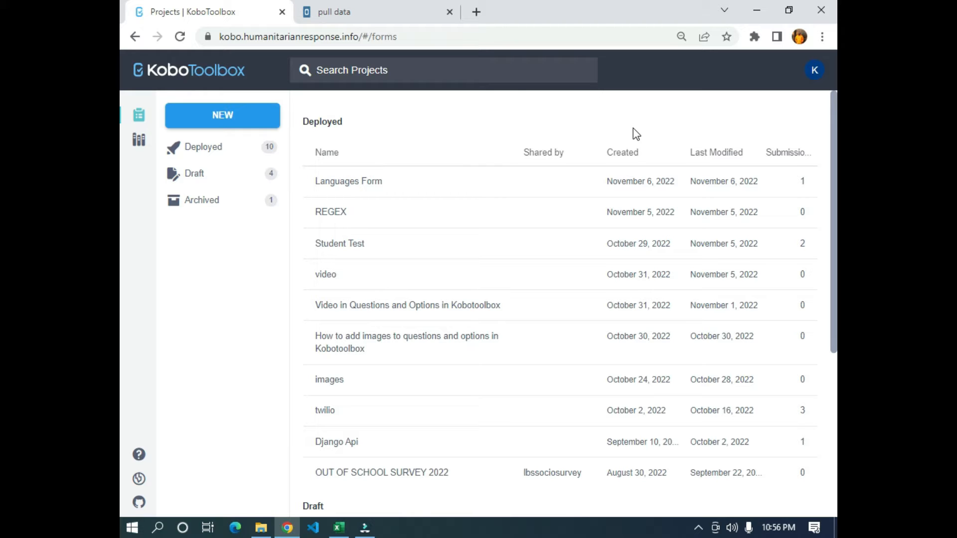
- Open the pull data web form and look through its questions down to the submission options
click(360, 7)
scroll(488, 252, down, 1)
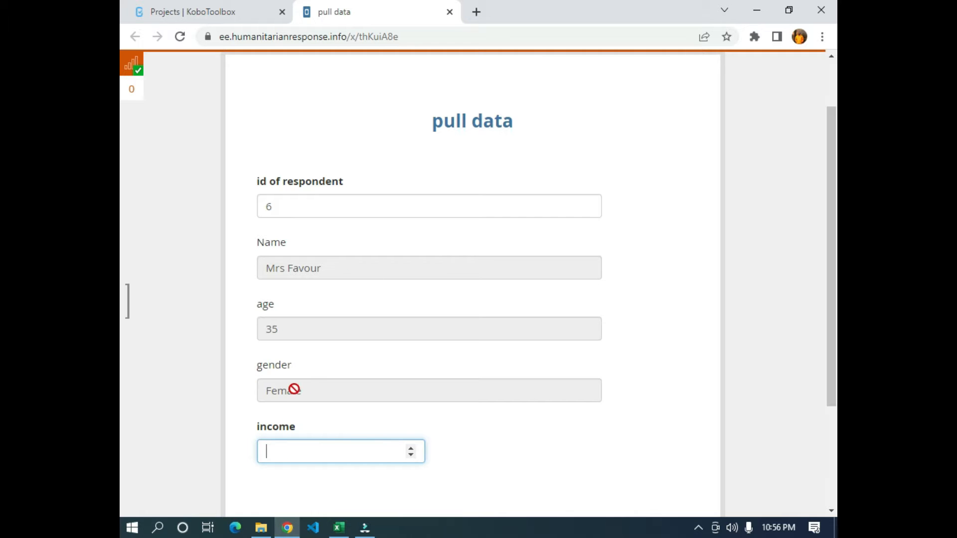
scroll(291, 389, down, 1)
scroll(425, 356, down, 1)
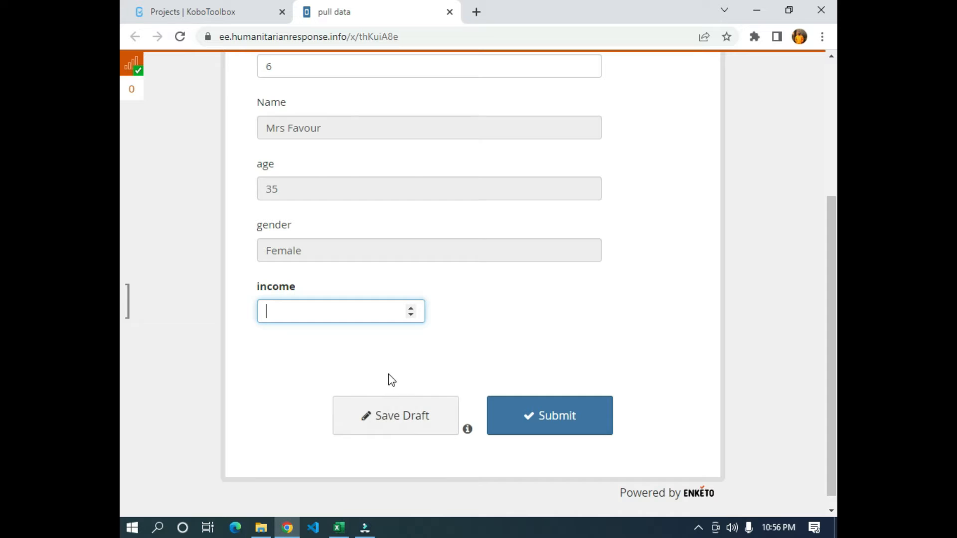
scroll(370, 232, up, 1)
scroll(369, 232, up, 1)
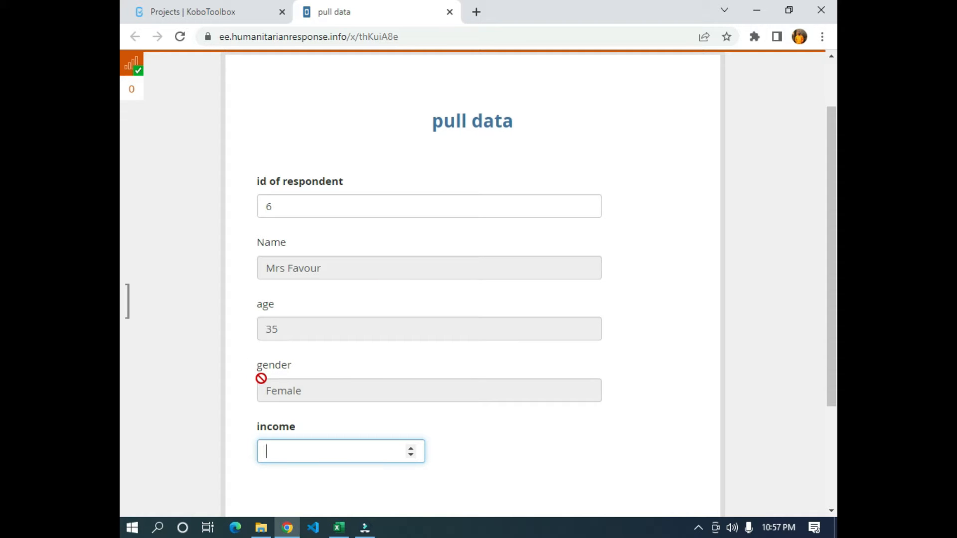
- Enter 1, 2 and finally 3 as the id of respondent to pull each person's record
click(300, 213)
drag(271, 209, 260, 209)
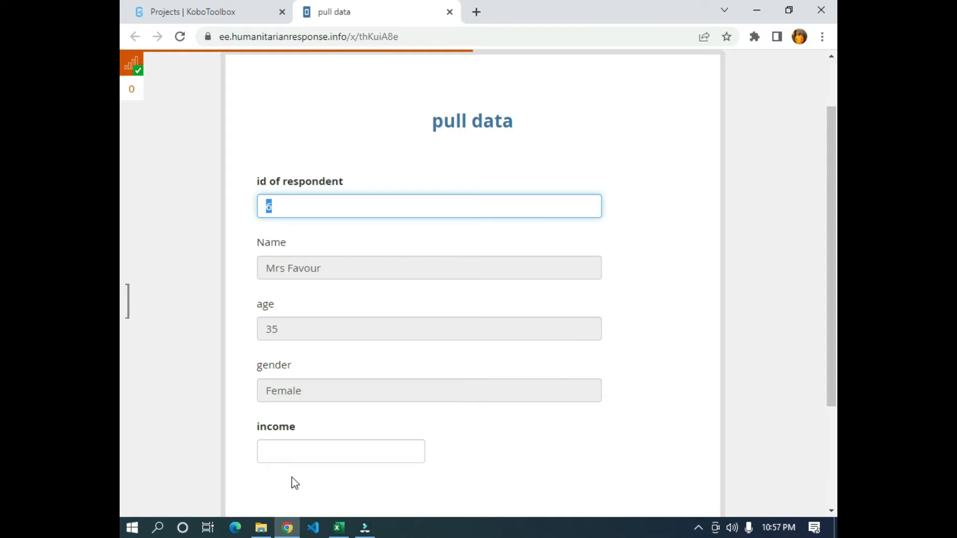
text(1)
click(696, 213)
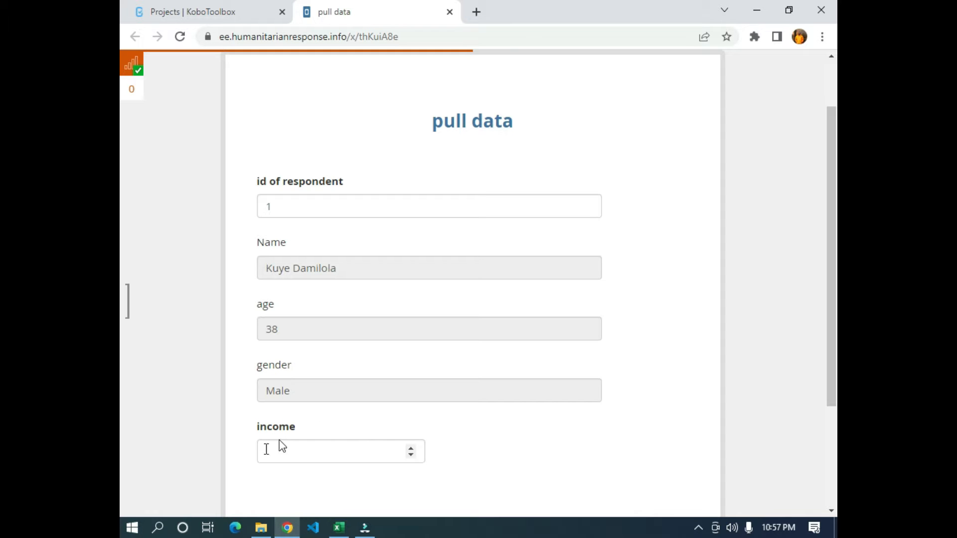
double_click(301, 203)
text(2)
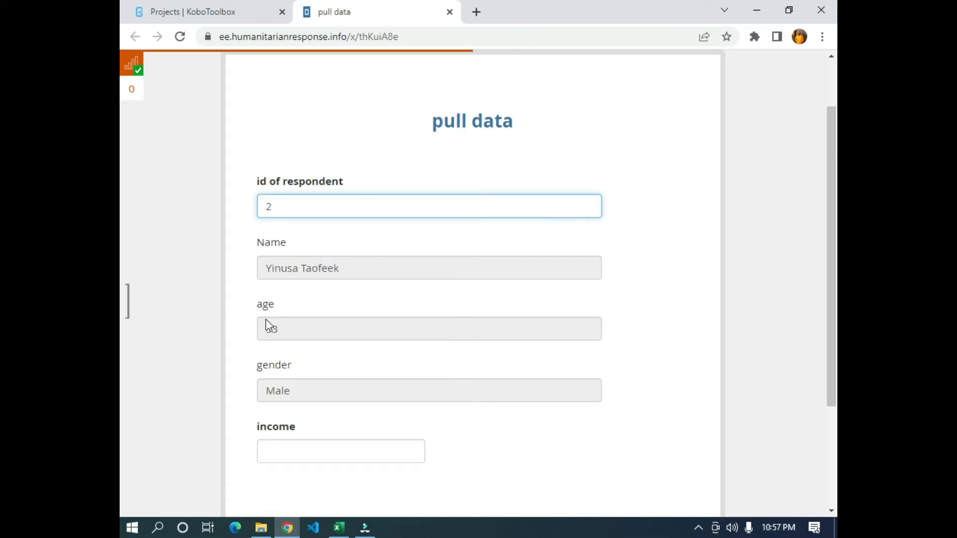
double_click(285, 204)
text(3)
click(610, 257)
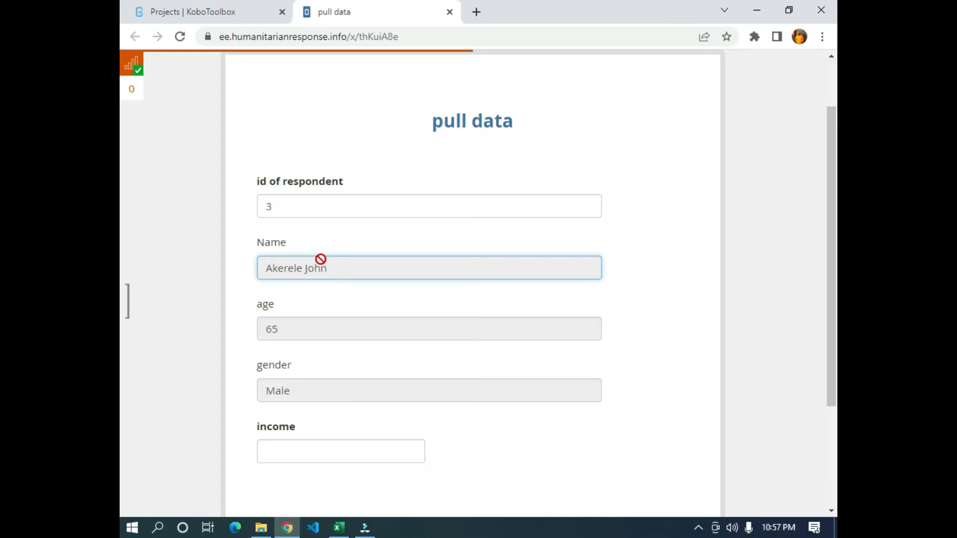
- Enter 560000 as the respondent's income and look over the filled form
click(281, 451)
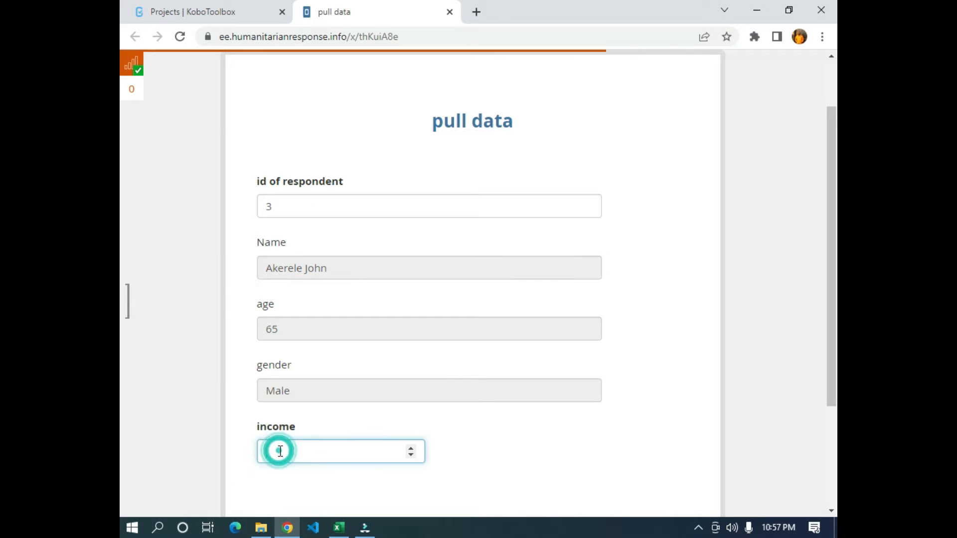
text(560000)
click(403, 411)
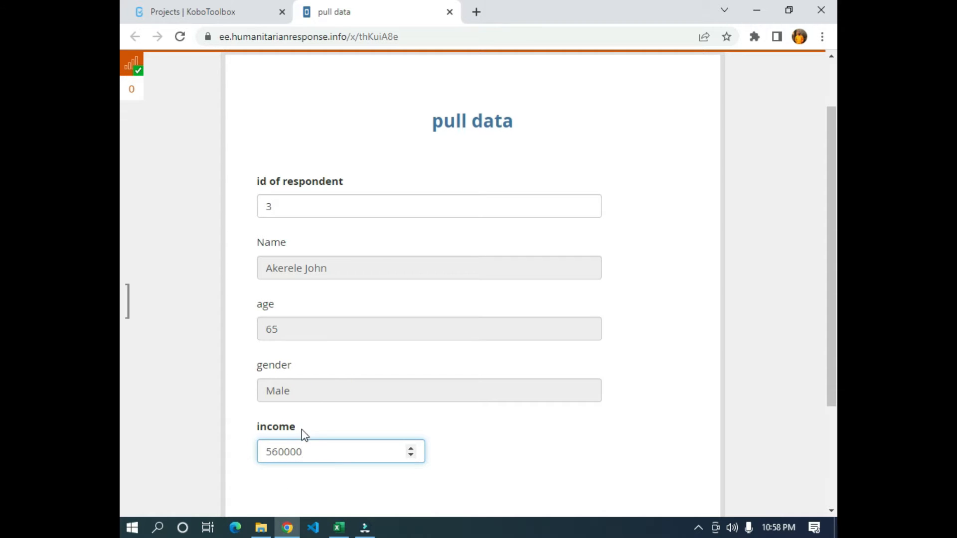
scroll(307, 436, down, 3)
scroll(307, 431, up, 3)
- Return to the KoboToolbox projects and start a new project from scratch named "Pull data"
click(237, 12)
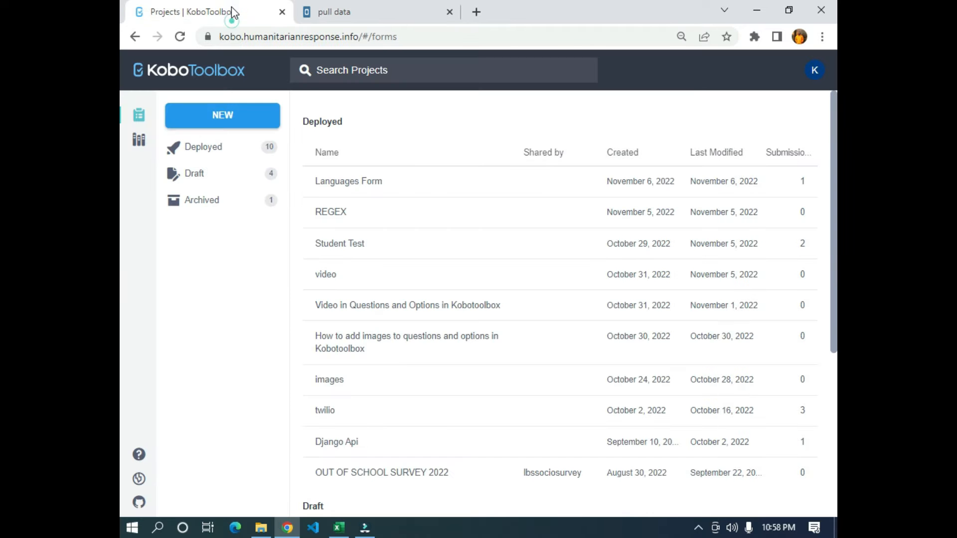
click(232, 125)
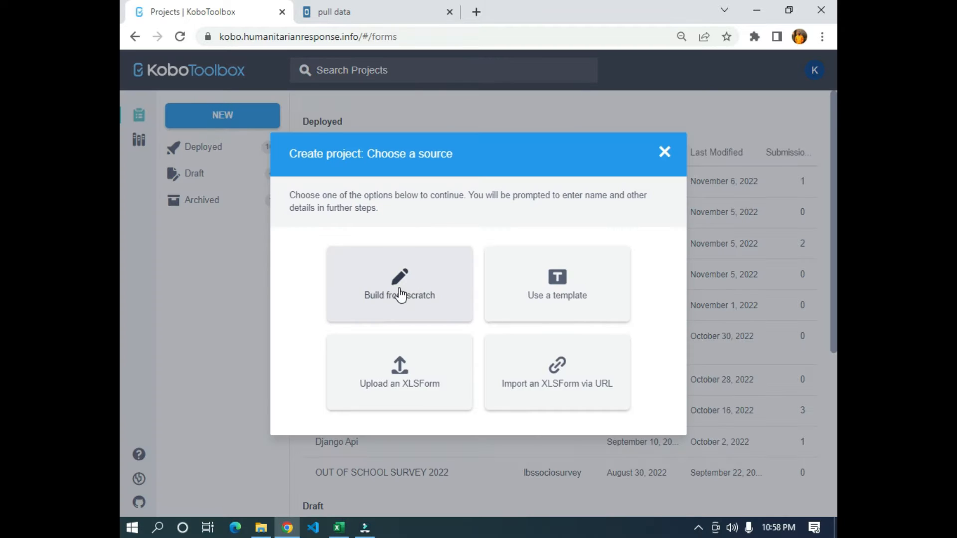
click(399, 289)
click(354, 217)
text(Pull data)
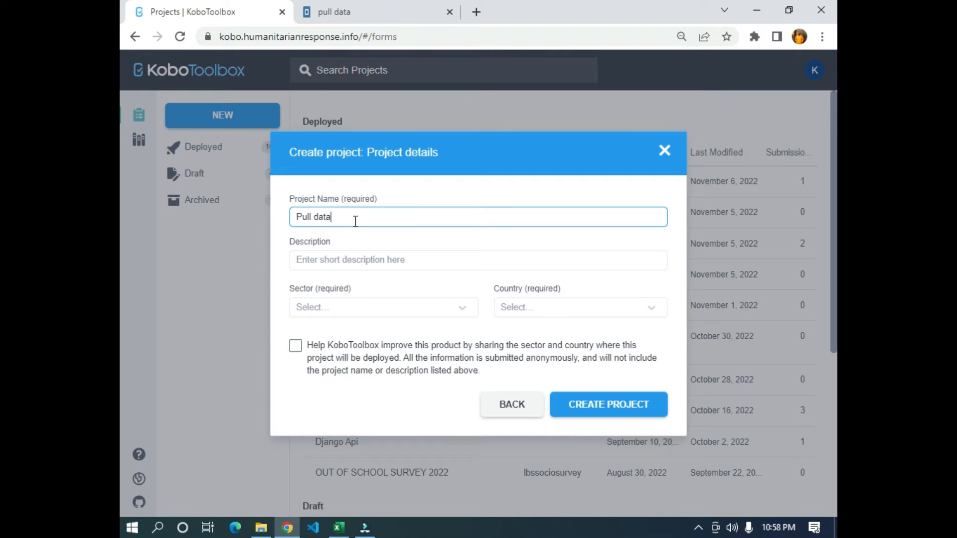
- Create the project with sector Other and country Nigeria, and start adding its first question
click(374, 308)
text(otherr)
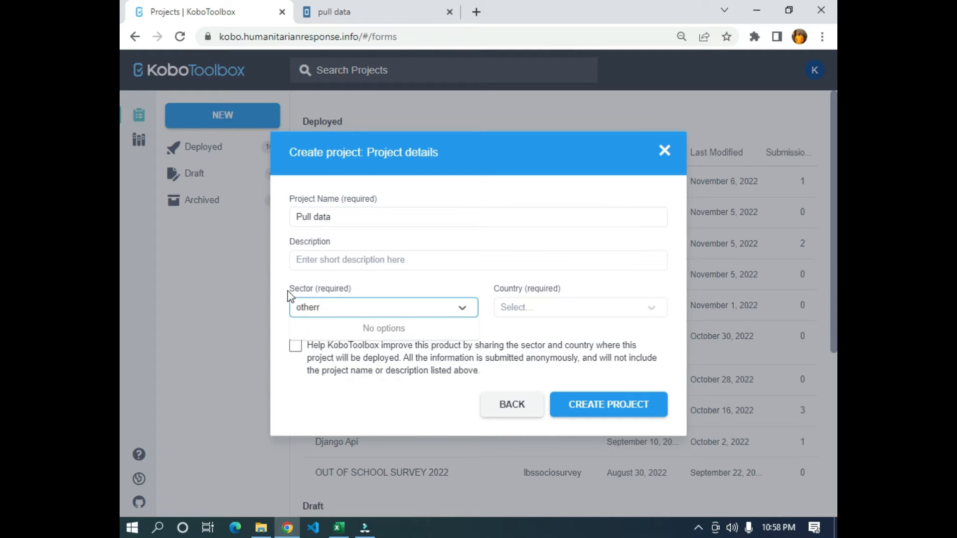
key(BackSpace)
click(329, 328)
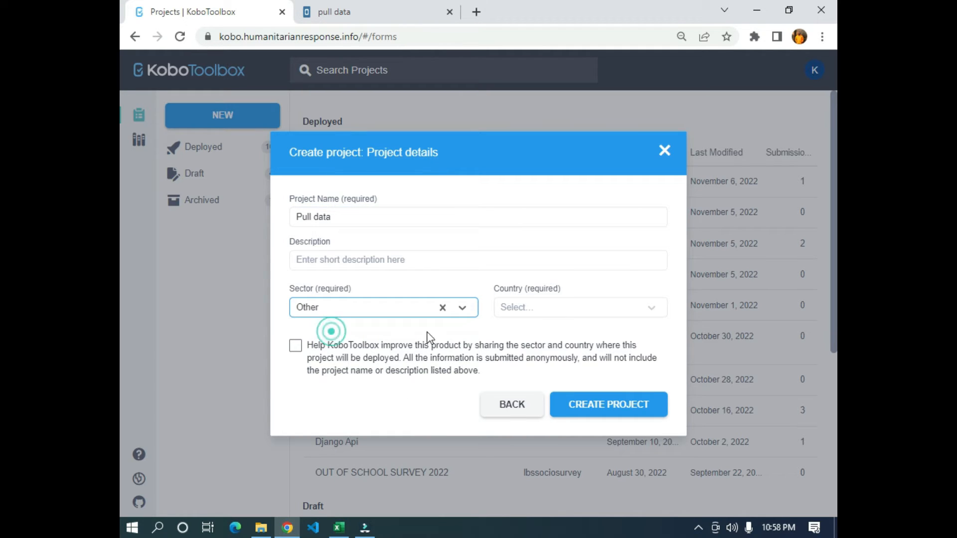
click(563, 309)
text(nigeria)
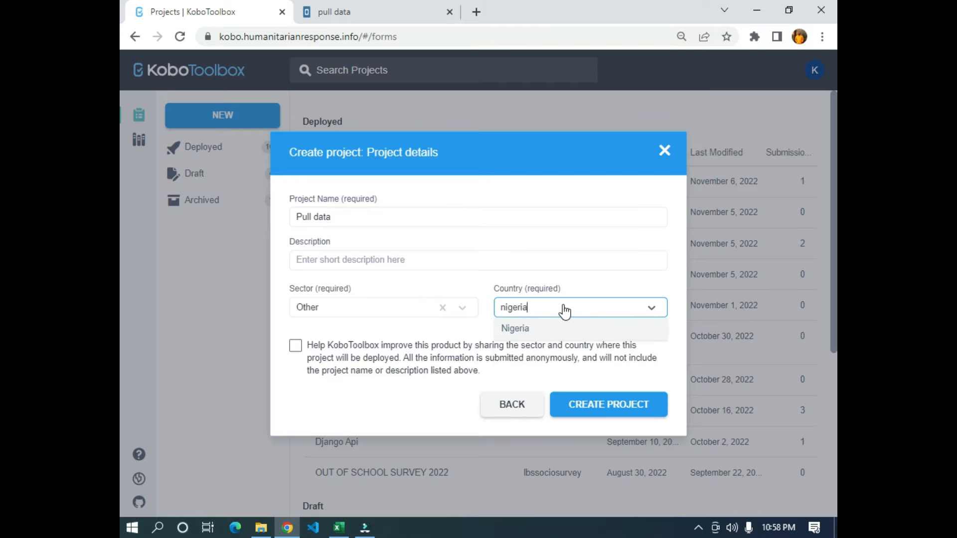
click(518, 329)
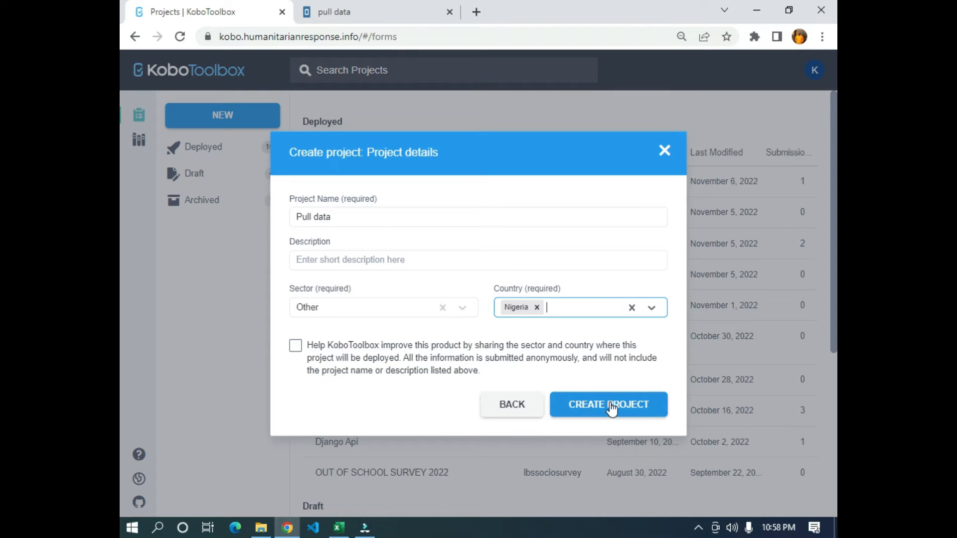
click(633, 408)
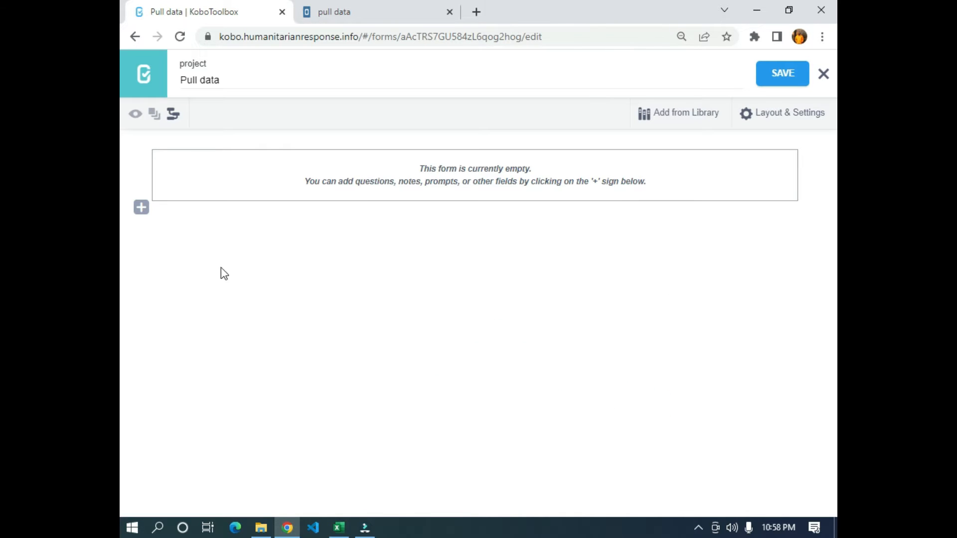
click(141, 207)
- Switch to getData.csv in Excel and delete the key column
click(339, 528)
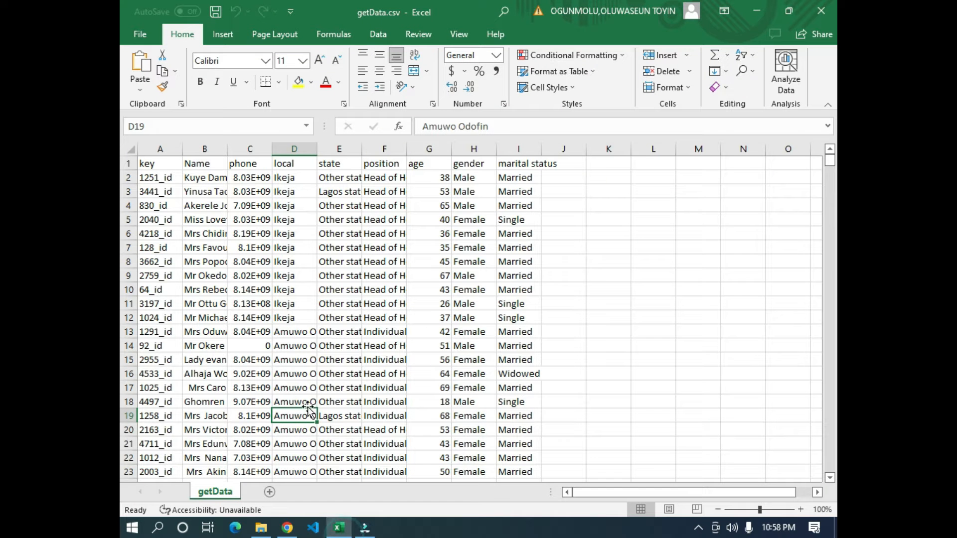
drag(153, 163, 501, 435)
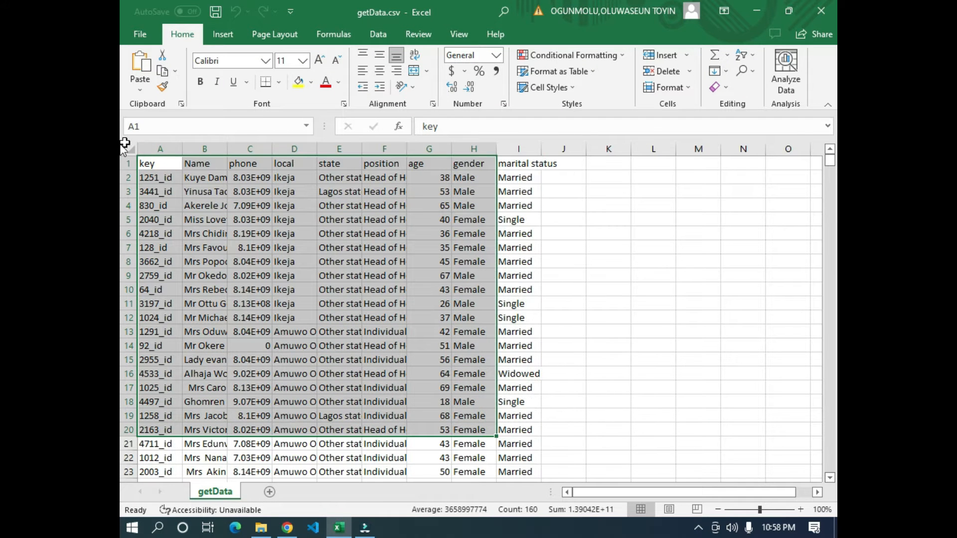
click(150, 146)
click(668, 71)
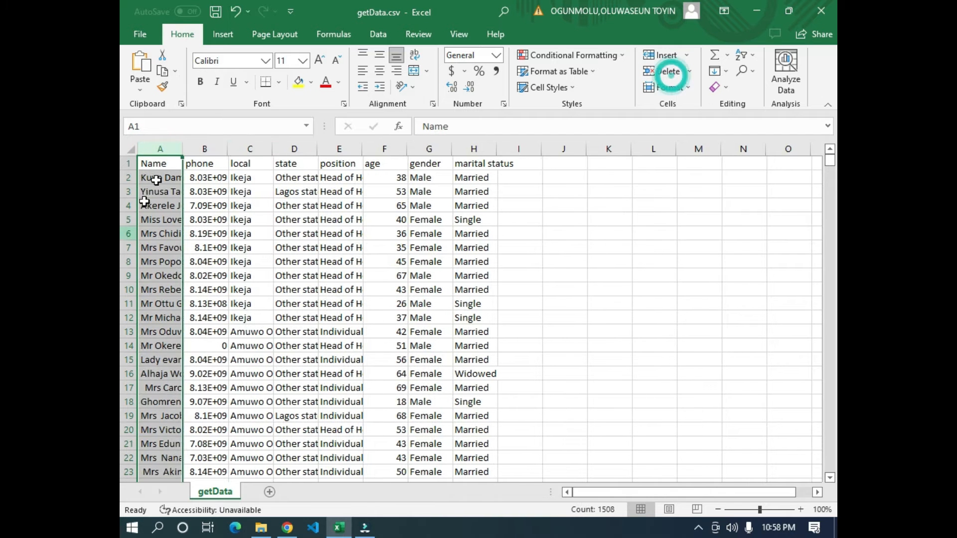
click(421, 275)
- Examine the data columns from Name through marital status, including phone and local
drag(165, 163, 487, 419)
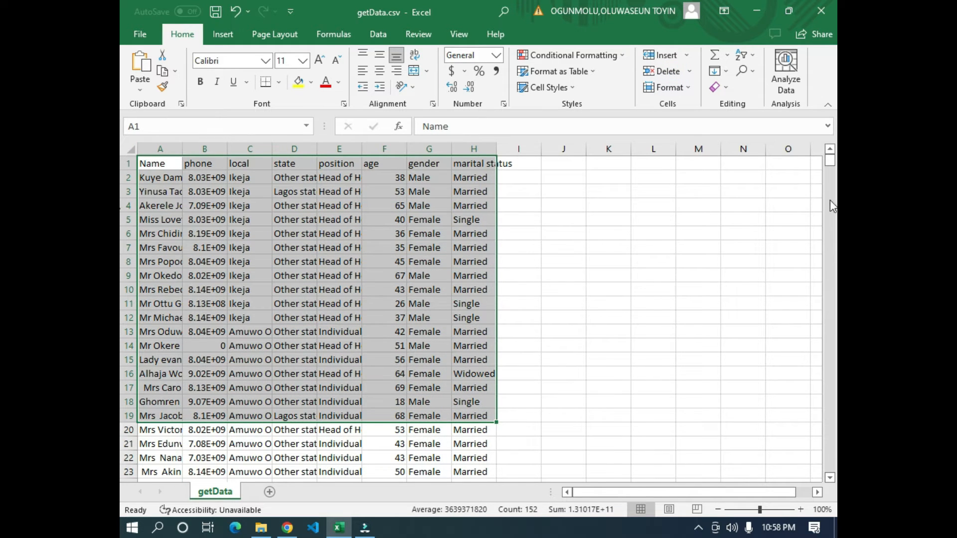
click(520, 164)
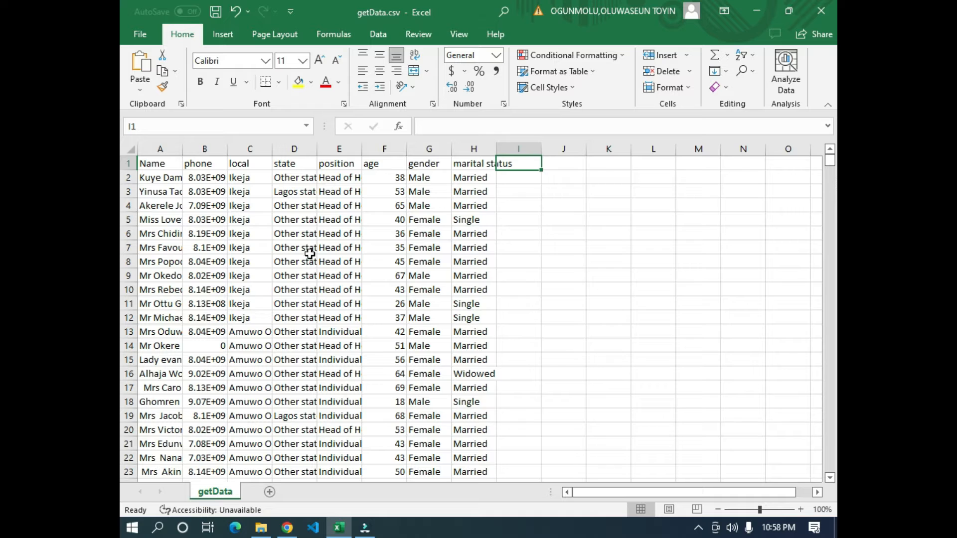
drag(162, 167, 177, 222)
drag(219, 167, 202, 248)
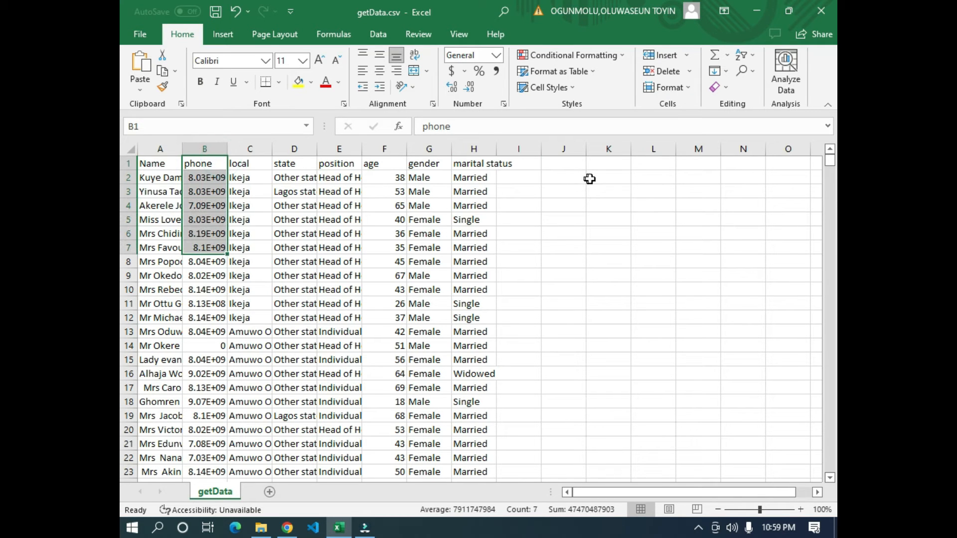
drag(259, 166, 247, 220)
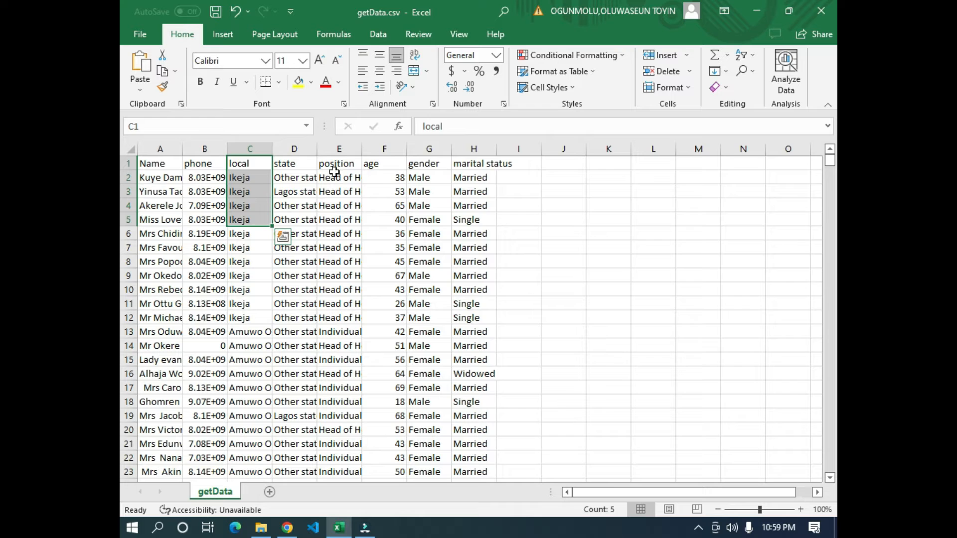
drag(470, 164, 144, 247)
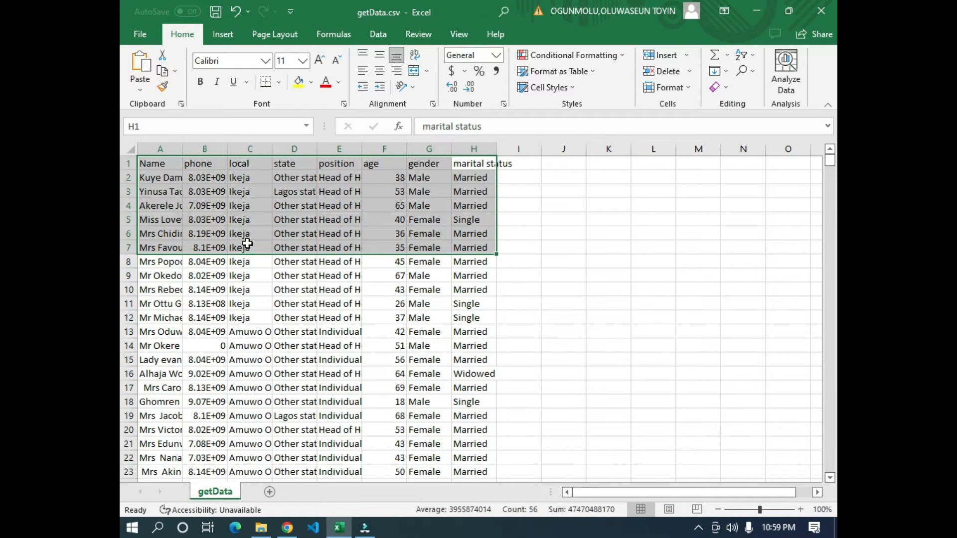
- Add the headers income, expenditure and recommenda in cells I1 to K1, after marital status
click(521, 168)
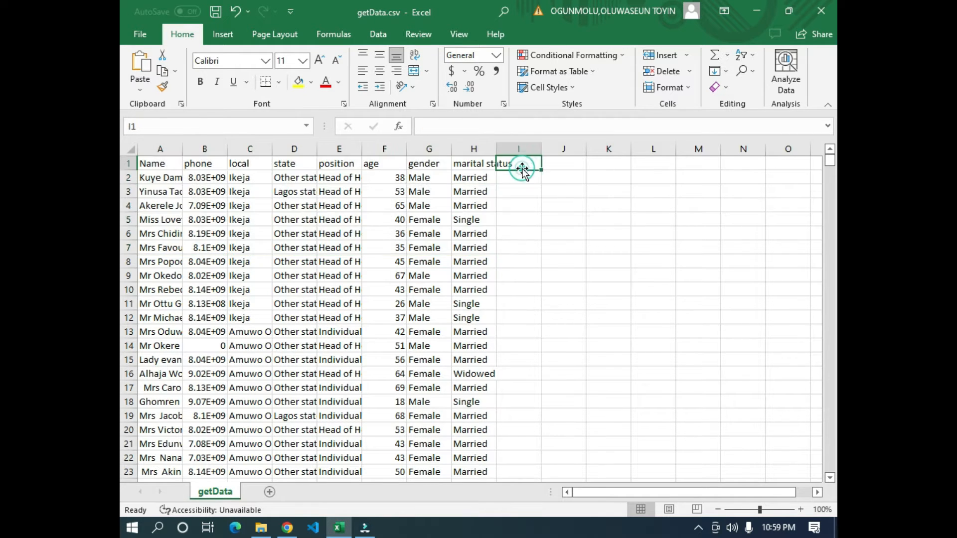
text(income)
key(Tab)
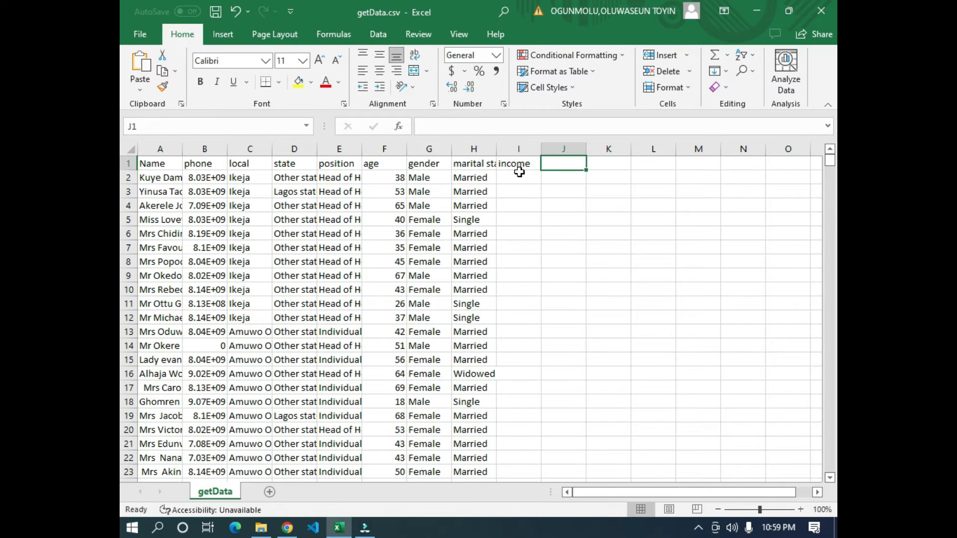
text(expenditure)
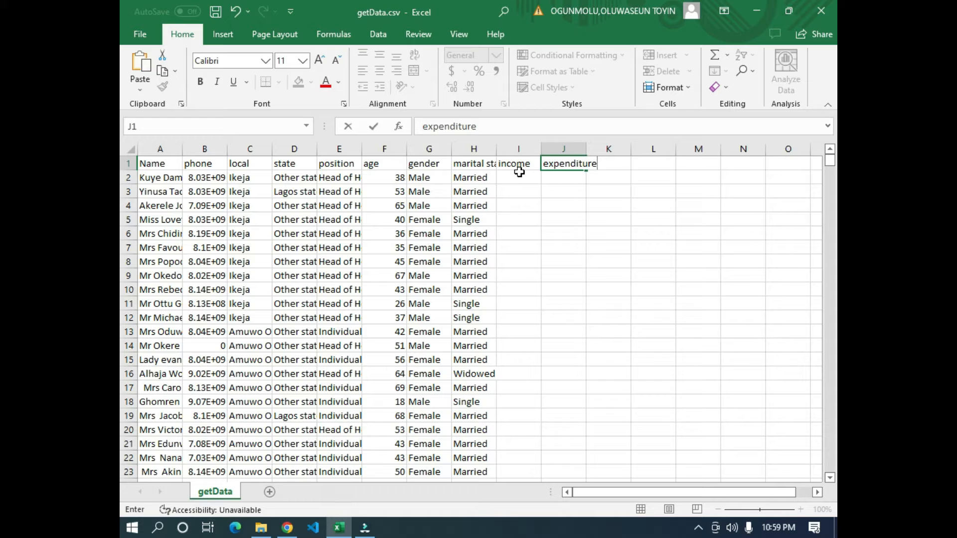
key(Tab)
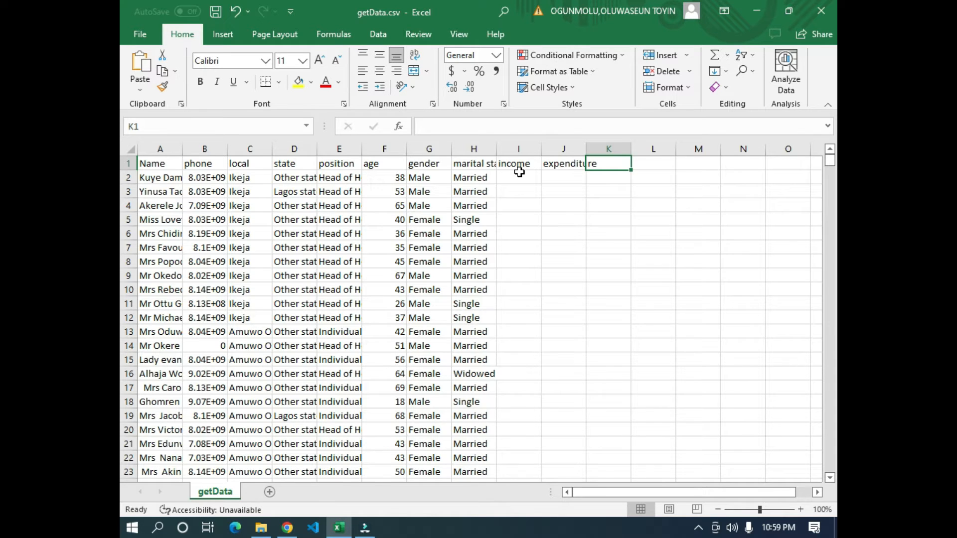
text(recommenda)
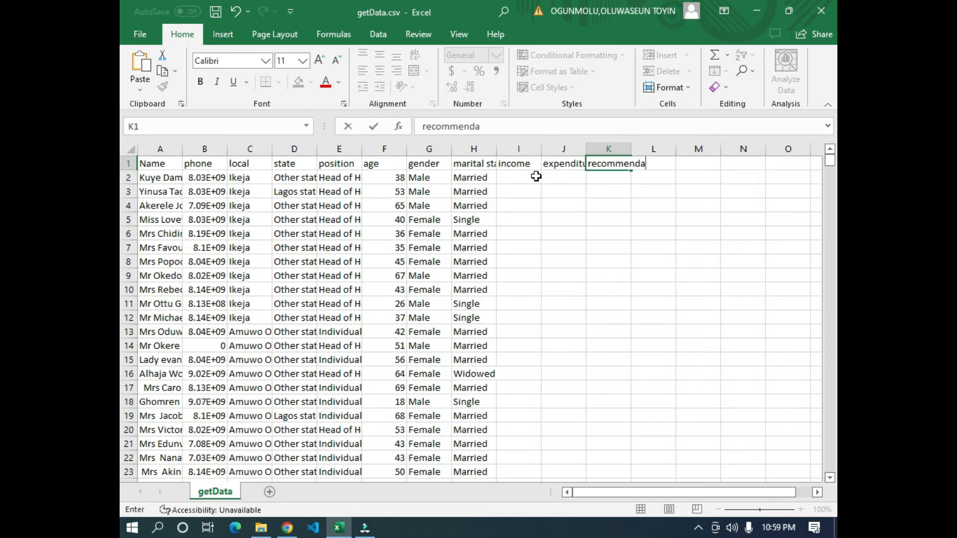
click(153, 158)
- Delete columns I through L, including the income, expenditure and recommenda headers
click(204, 162)
click(492, 161)
drag(511, 169, 621, 159)
drag(512, 164, 634, 155)
drag(523, 149, 645, 146)
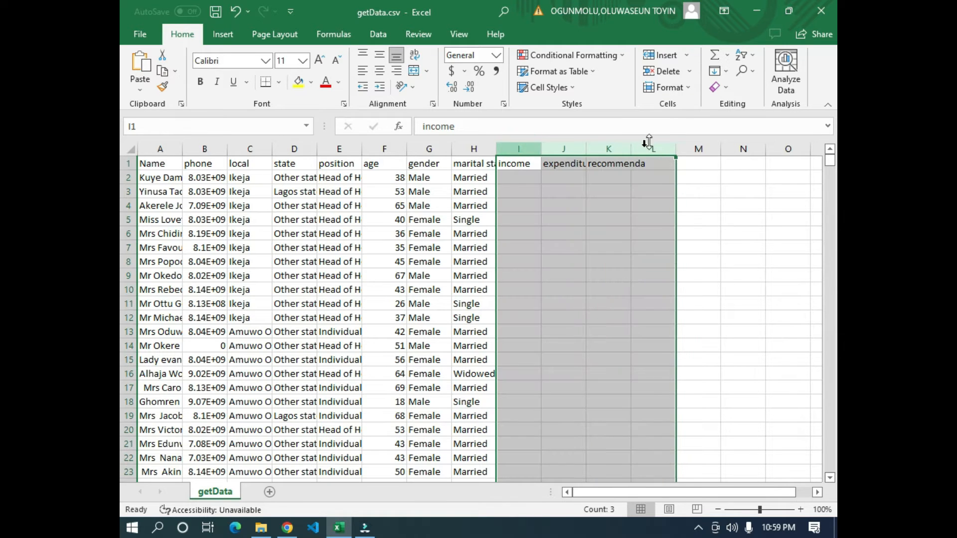
click(657, 71)
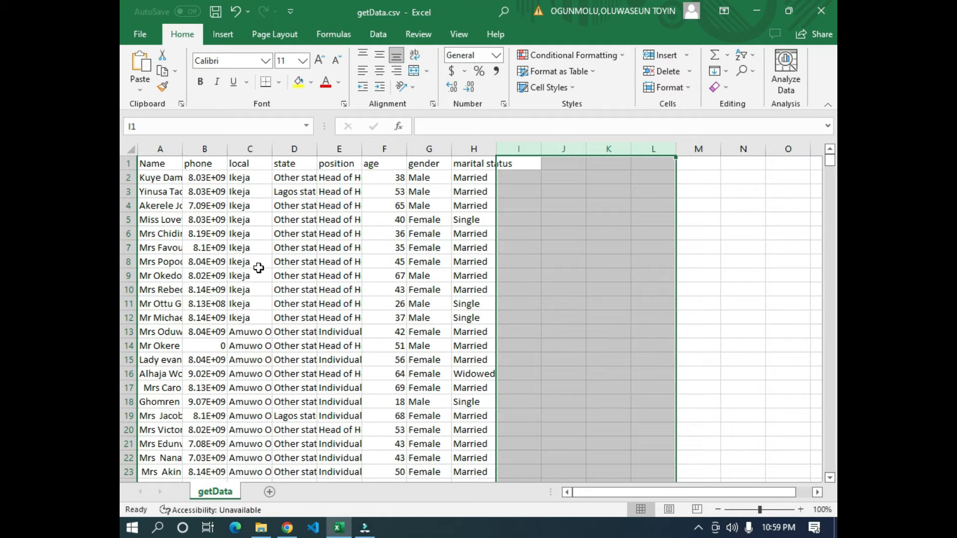
click(303, 279)
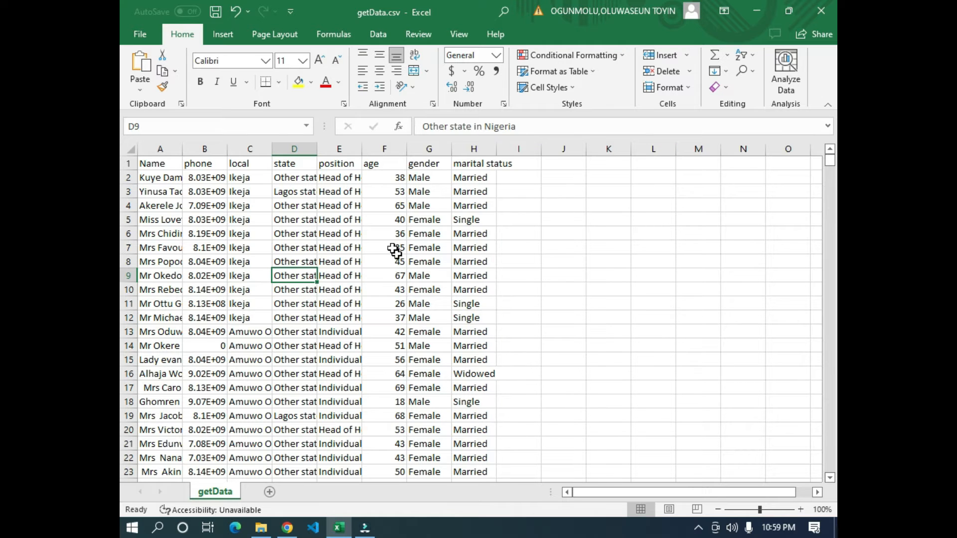
- Insert a blank column before the Name column
click(320, 291)
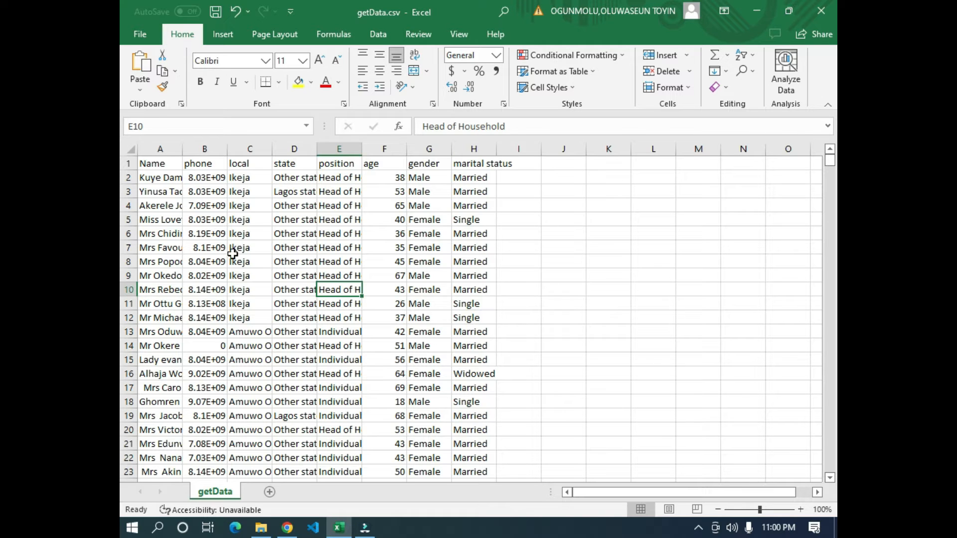
click(151, 149)
click(663, 55)
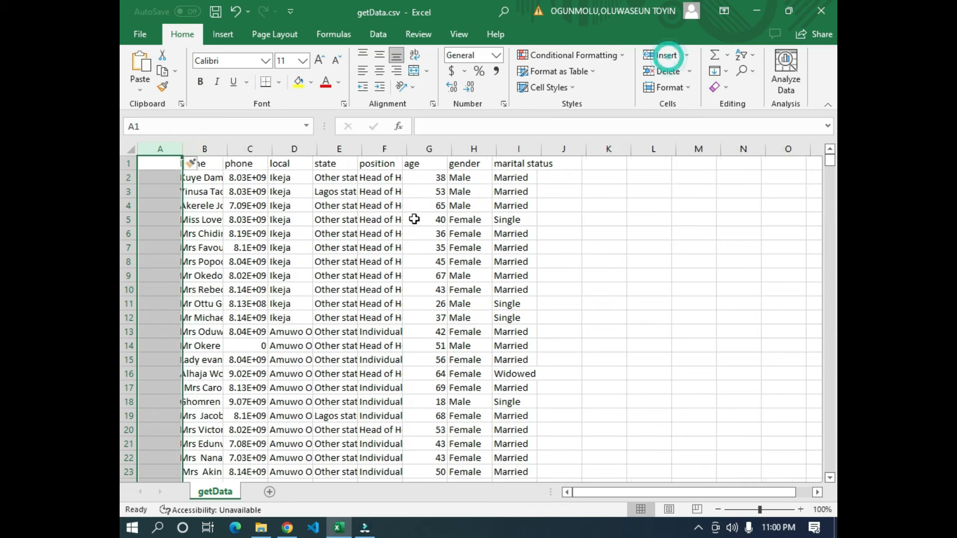
- Enter the header key in cell A1 of the blank column before Name
click(156, 166)
text(key)
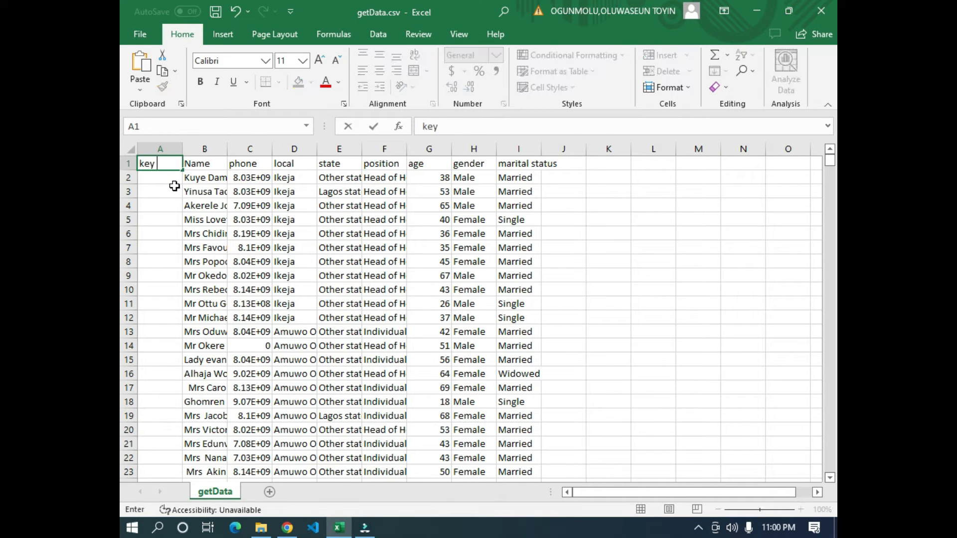
key(Return)
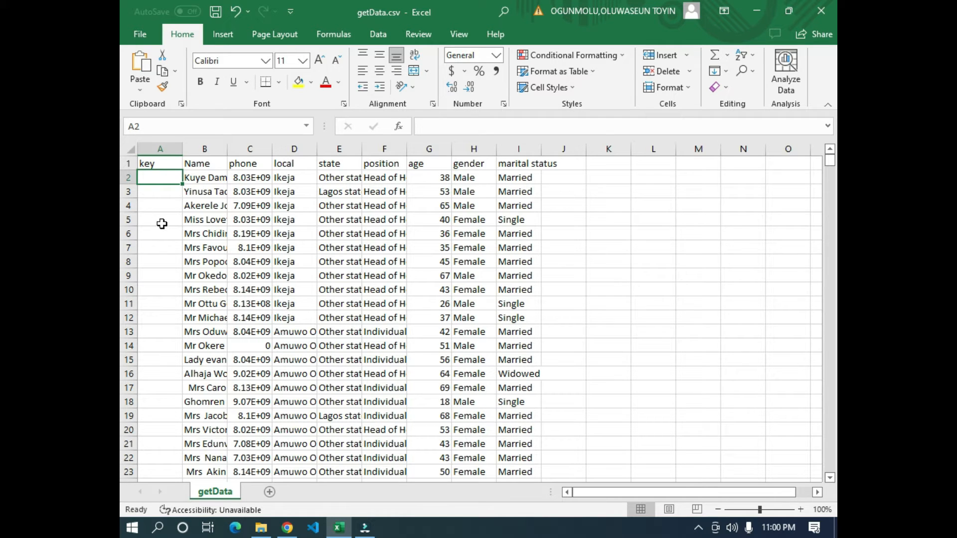
- Enter the formula =RANDBETWEEN(1,1000)&"_id" in cell A2 to generate a random respondent id
text(=rans)
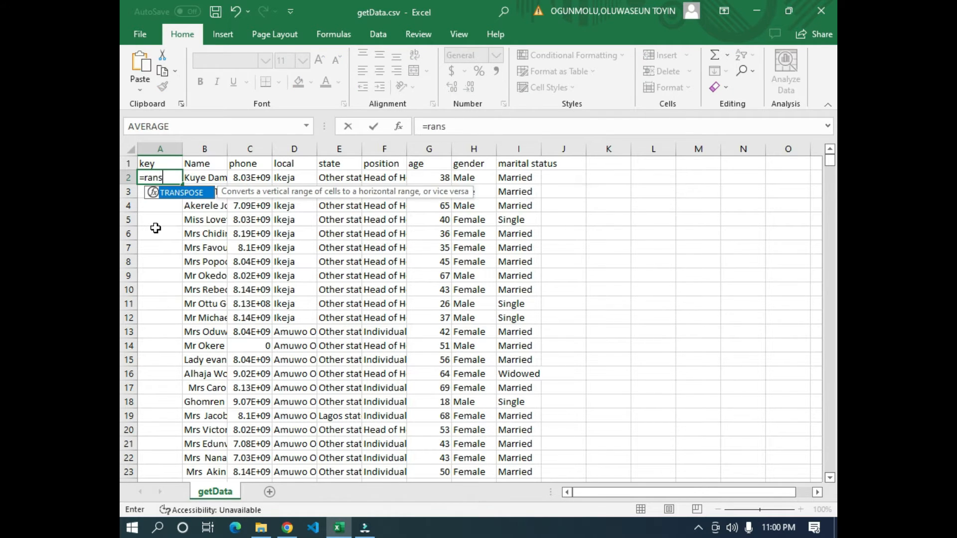
key(BackSpace)
key(Down)
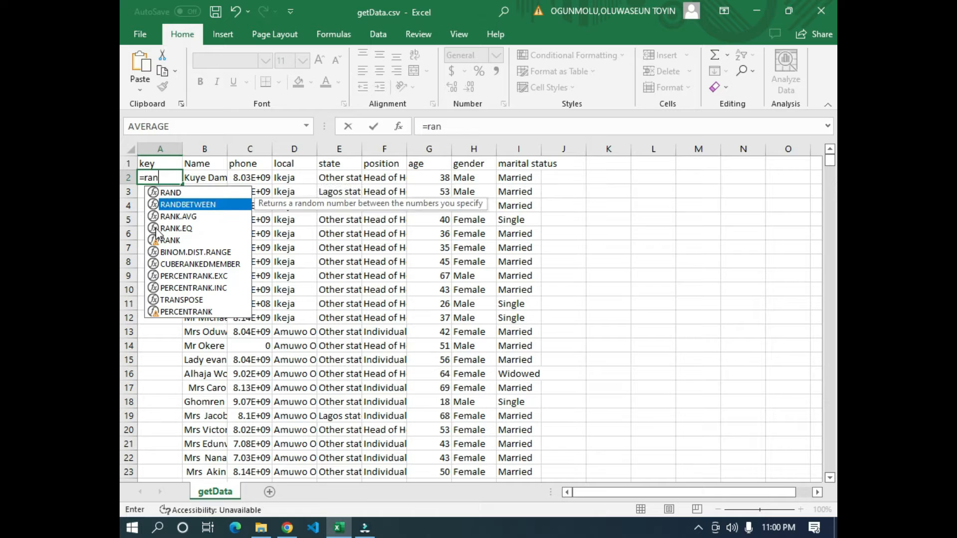
key(Tab)
text(1)
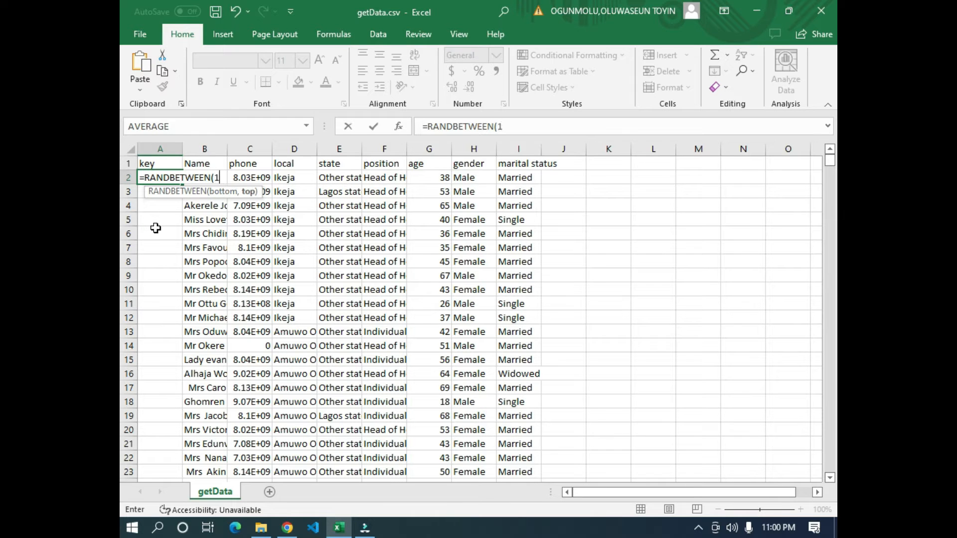
text(,1000))
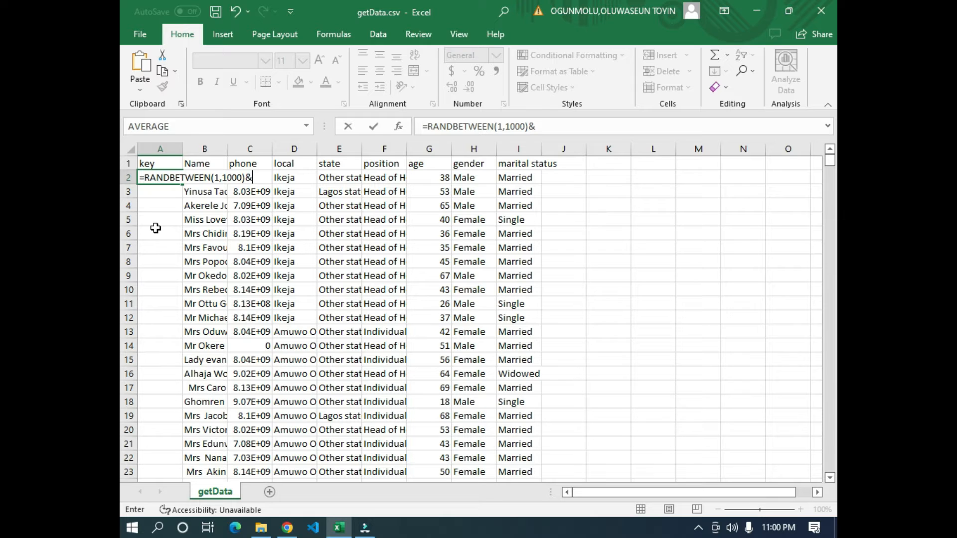
text(&"_id")
key(Return)
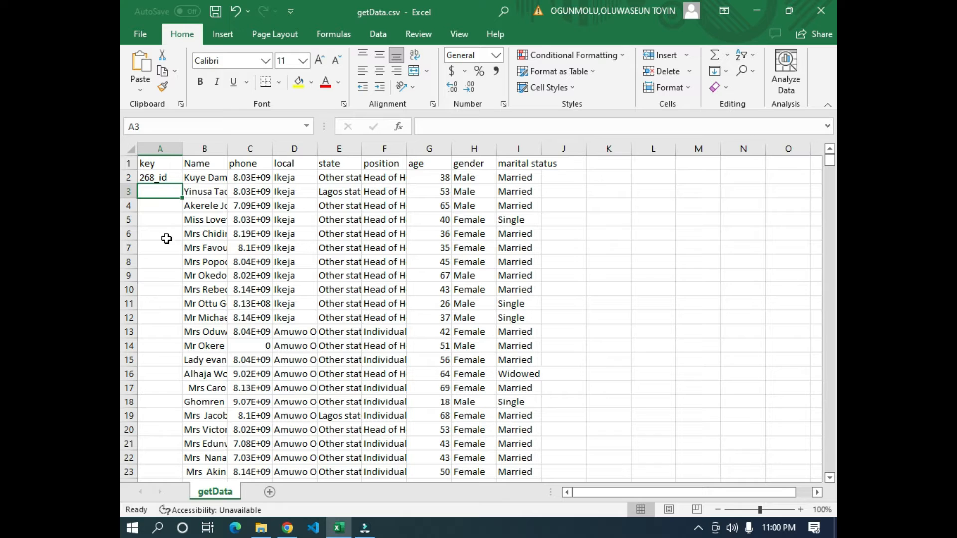
- Fill the random id formula from A2 down the key column for every respondent row
click(165, 179)
double_click(183, 185)
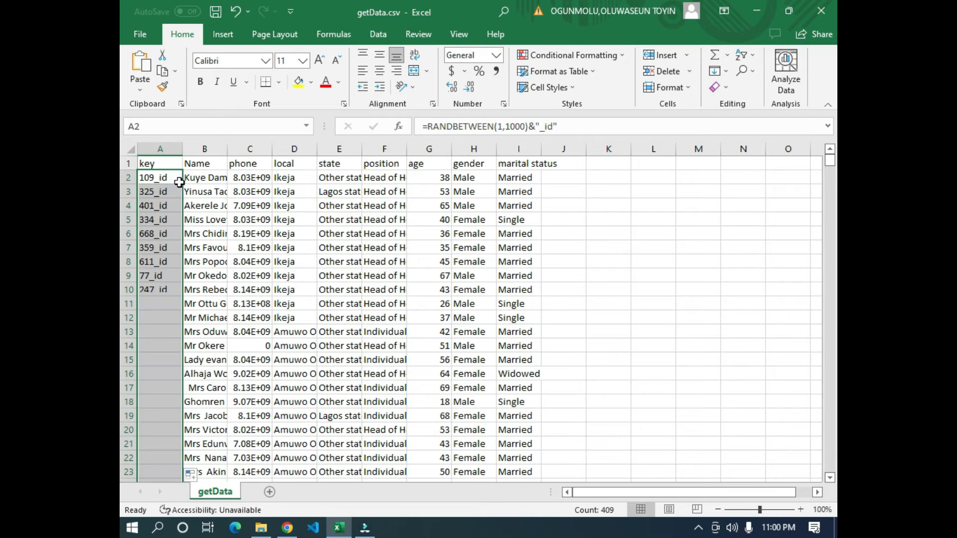
scroll(229, 283, down, 1)
scroll(229, 283, down, 20)
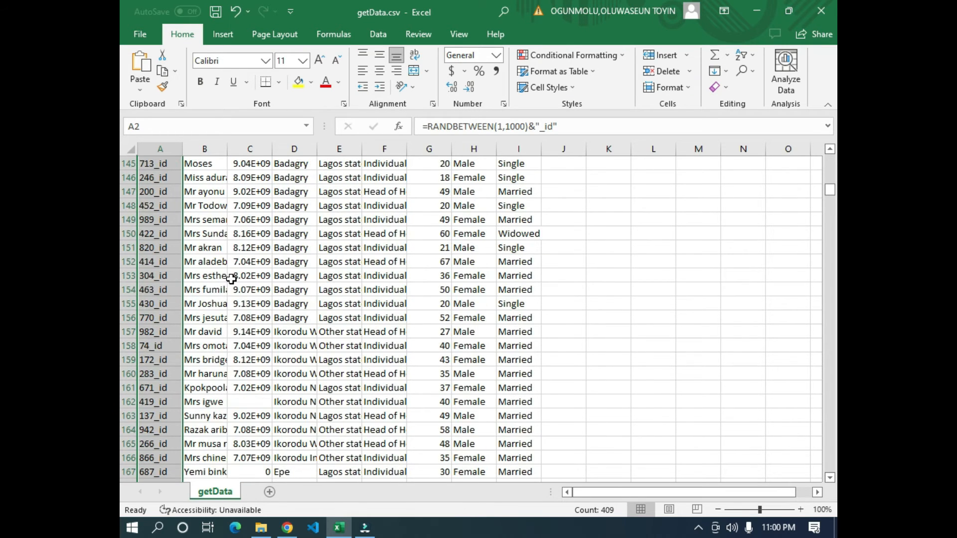
scroll(235, 274, up, 3)
drag(830, 196, 830, 159)
- Replace the formulas in the key column with their values by copying column A and pasting it over itself as values
click(162, 149)
key(ctrl+c)
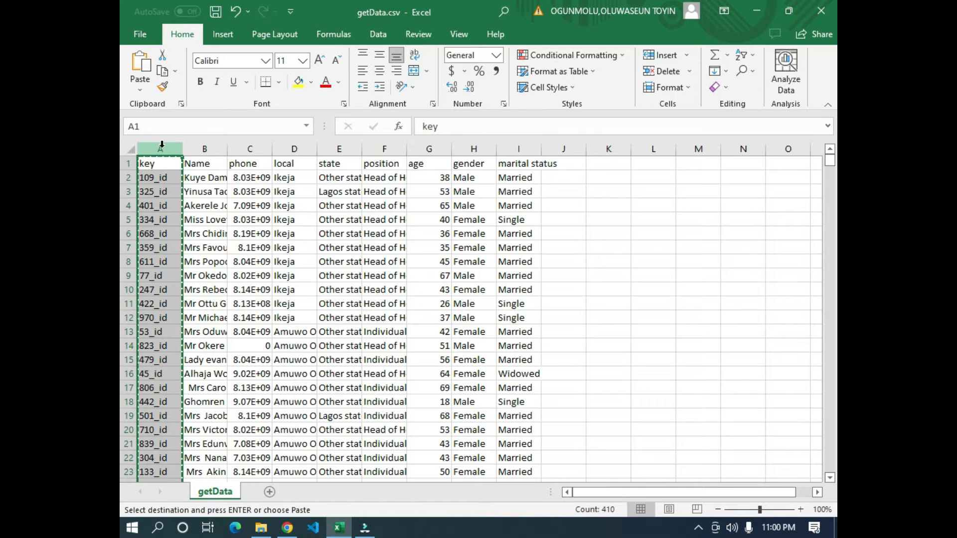
right_click(157, 151)
click(206, 215)
click(152, 262)
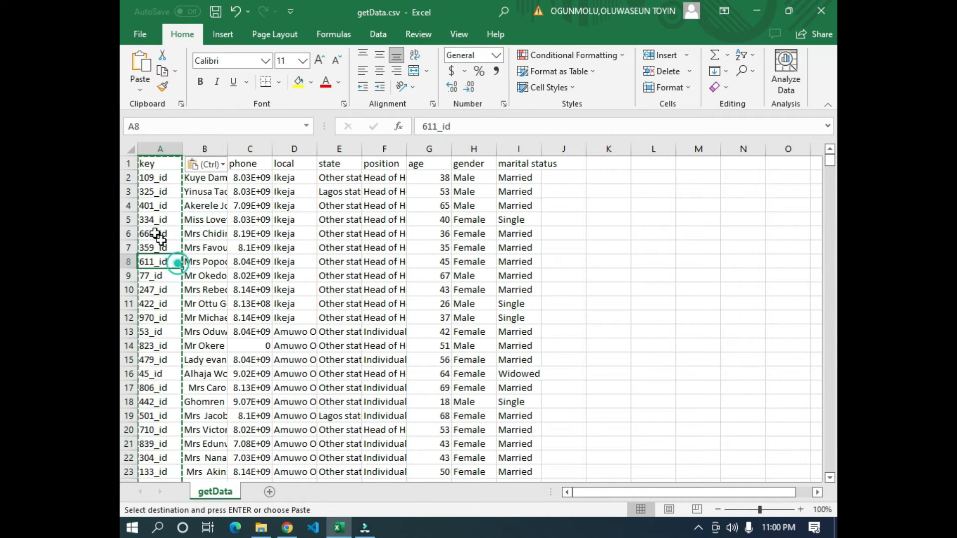
click(216, 192)
key(Escape)
click(339, 220)
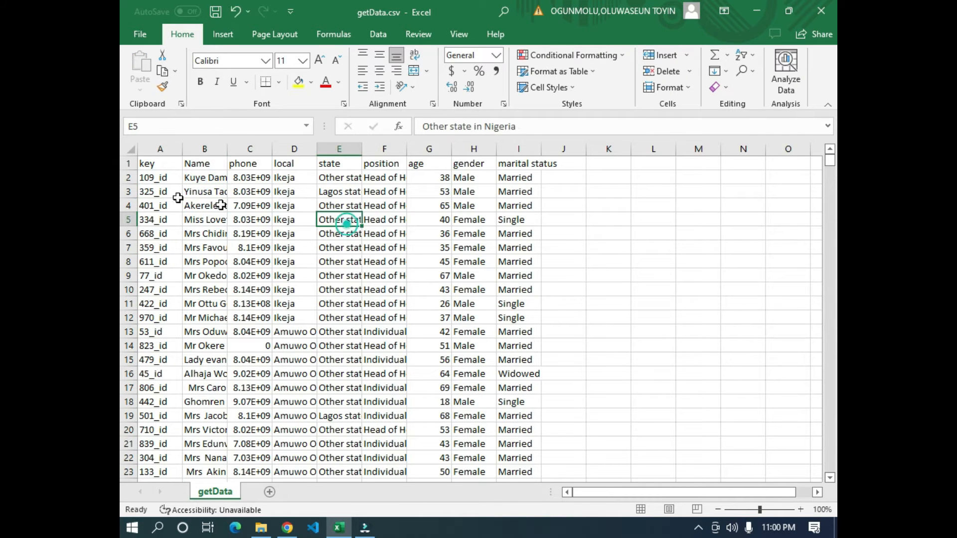
- Examine the column headers from key through marital status and the respondent rows beneath them
click(148, 164)
click(198, 164)
click(247, 165)
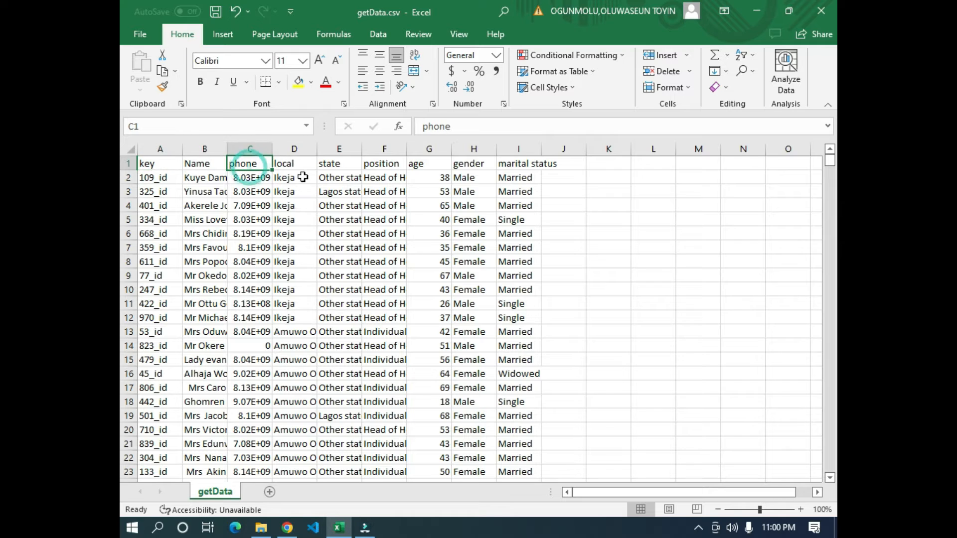
click(295, 165)
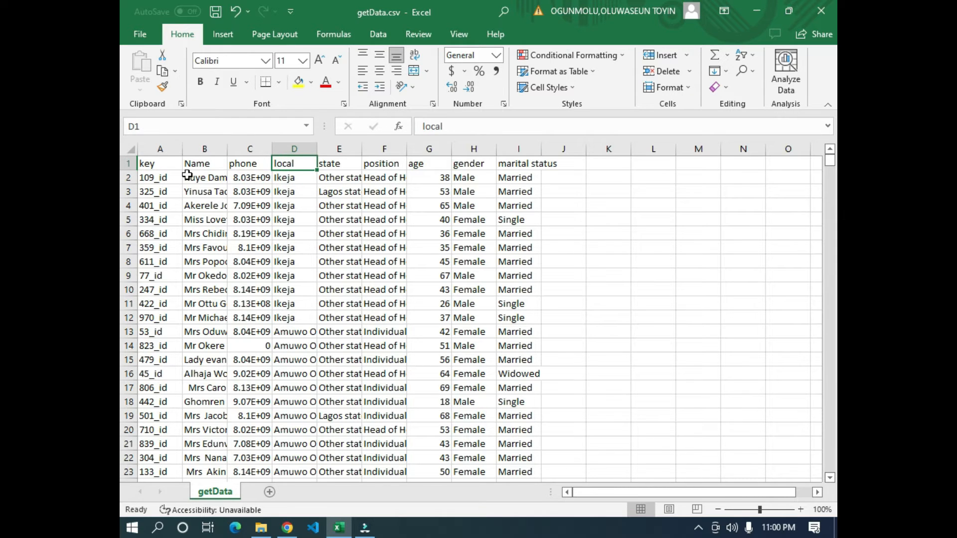
click(341, 165)
click(537, 161)
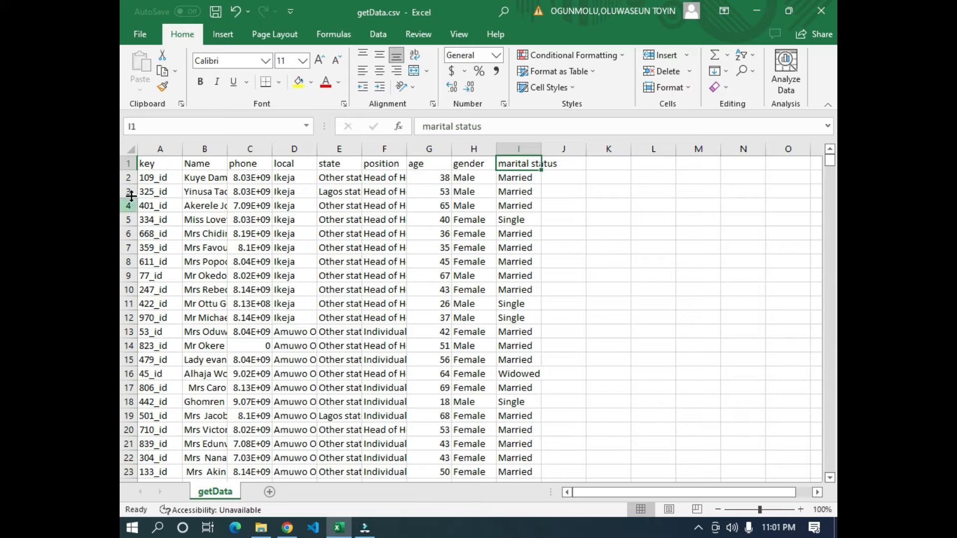
drag(142, 162, 511, 360)
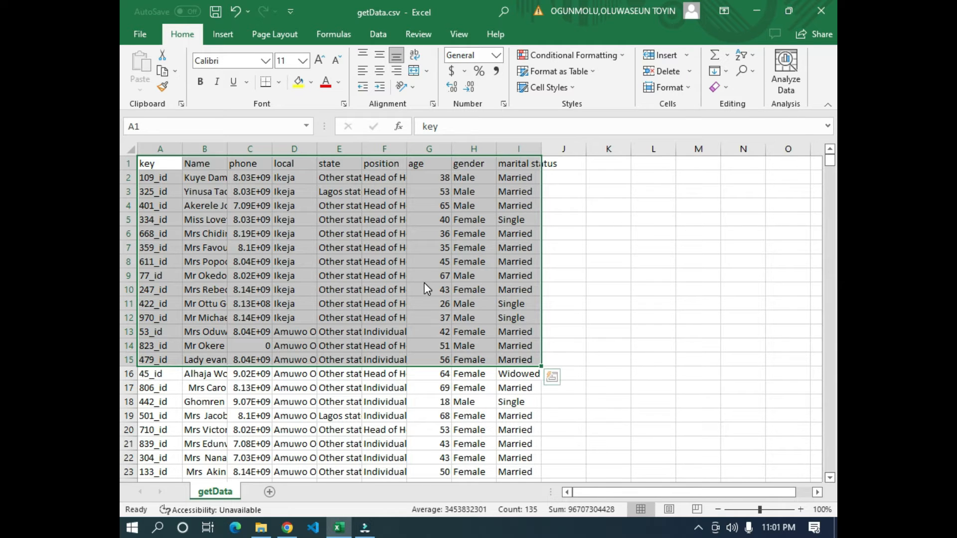
- Switch to KoboToolbox and add a Text question labelled "id of respondent" to the Pull data form
key(alt+Tab)
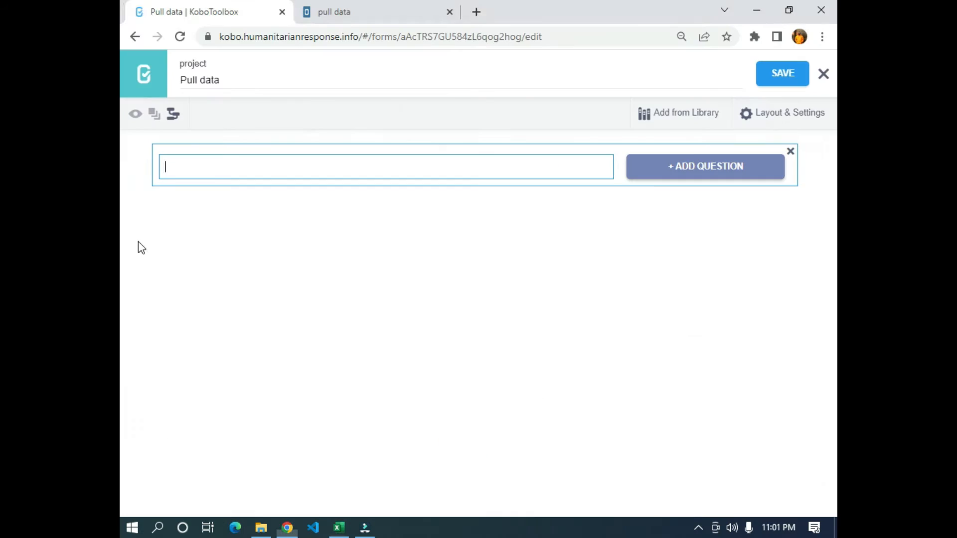
key(alt+Tab)
click(208, 178)
key(alt+Tab)
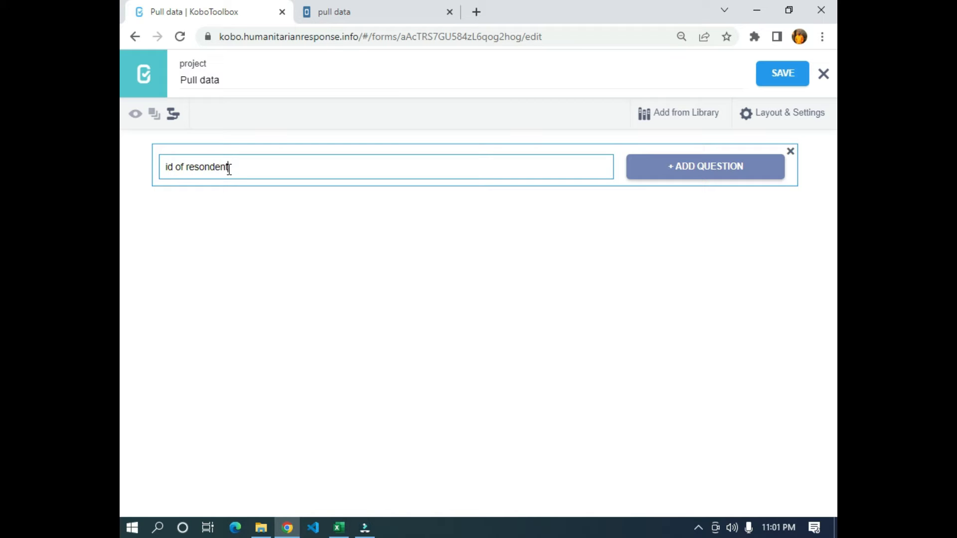
drag(252, 170, 200, 159)
key(BackSpace)
key(Return)
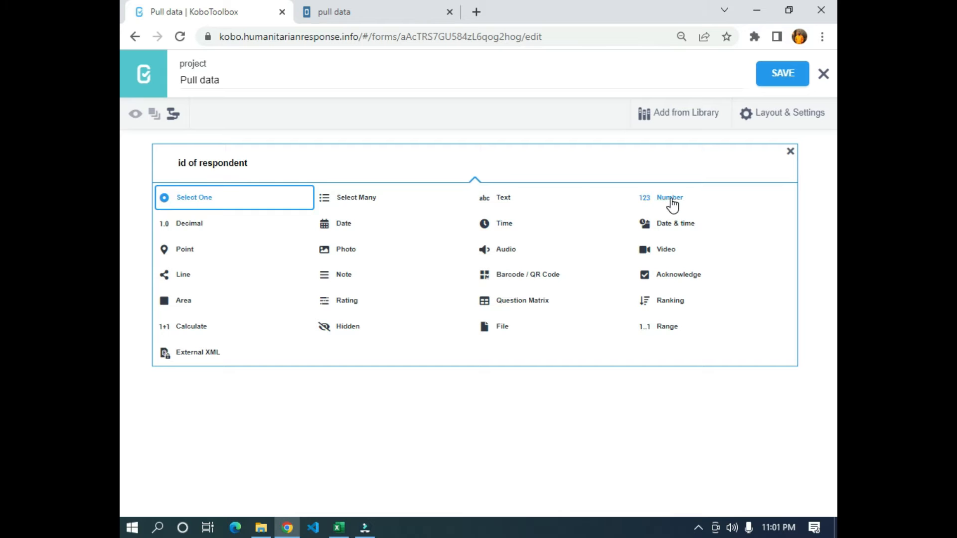
click(506, 198)
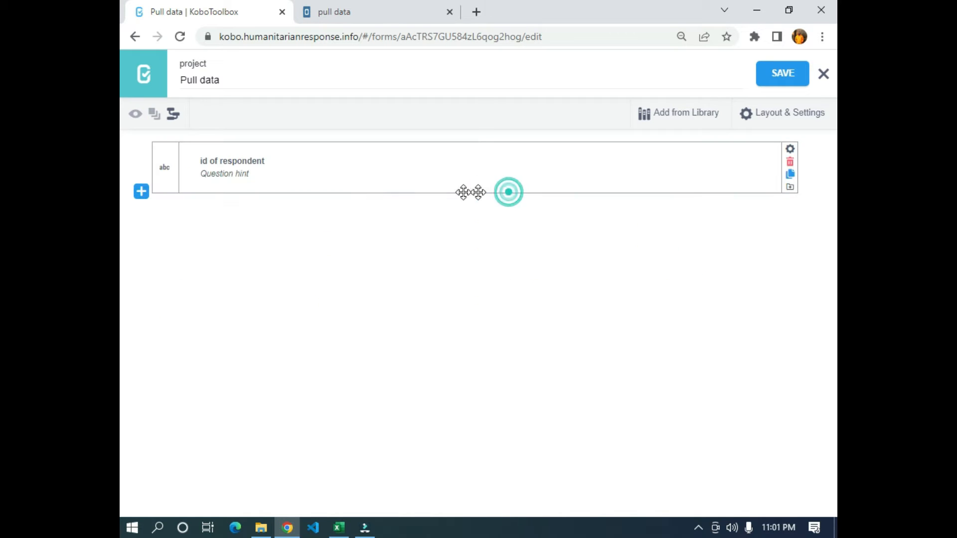
- Add a Text question labelled "name of respondent" below the id question
click(141, 191)
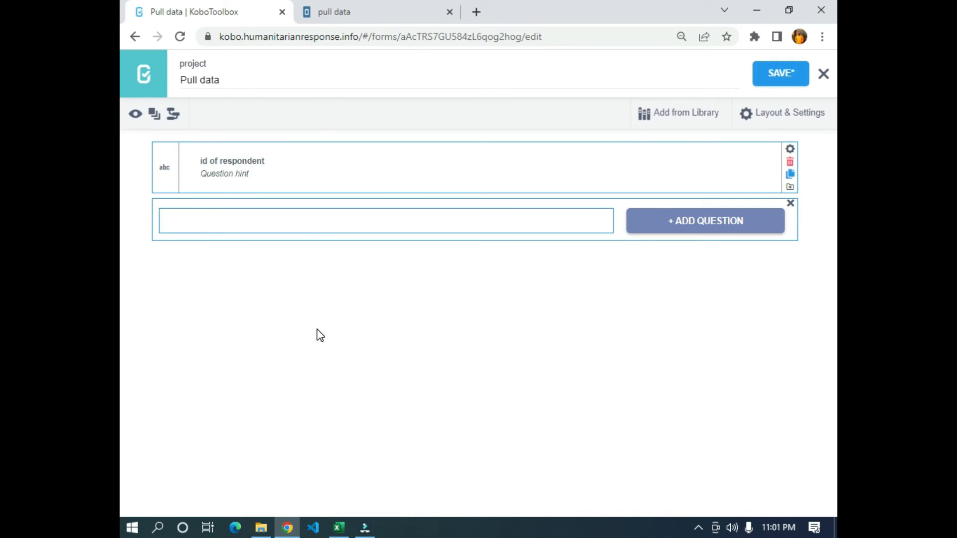
key(alt+Tab)
key(alt+Tab)
click(711, 228)
click(486, 249)
- Add a Text question labelled "phone number" below the name question, matching the CSV's phone column
click(141, 244)
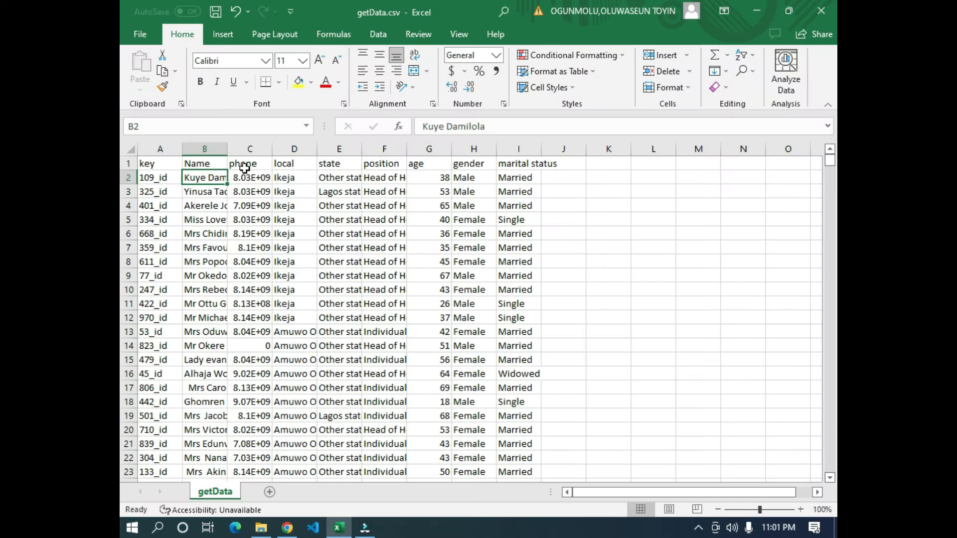
click(246, 162)
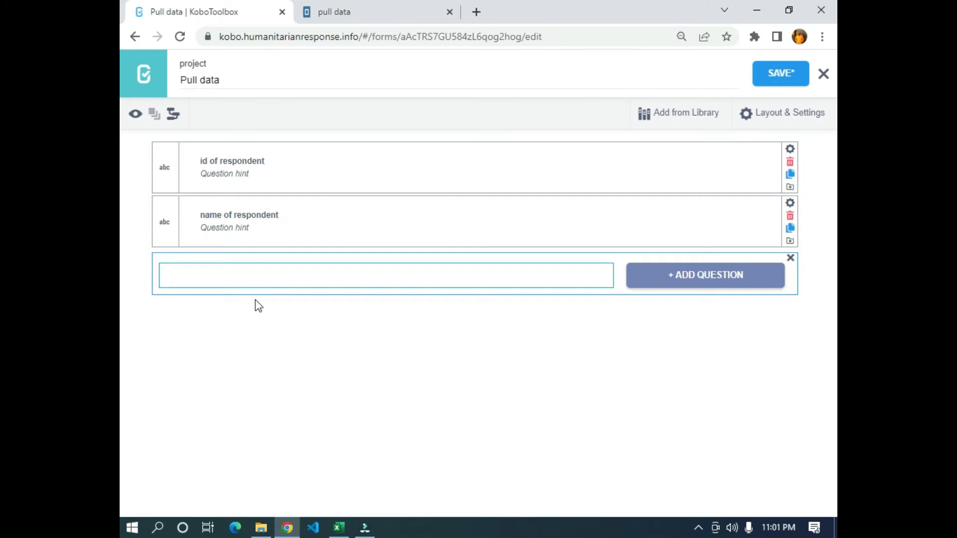
text(phone number)
click(688, 282)
click(485, 306)
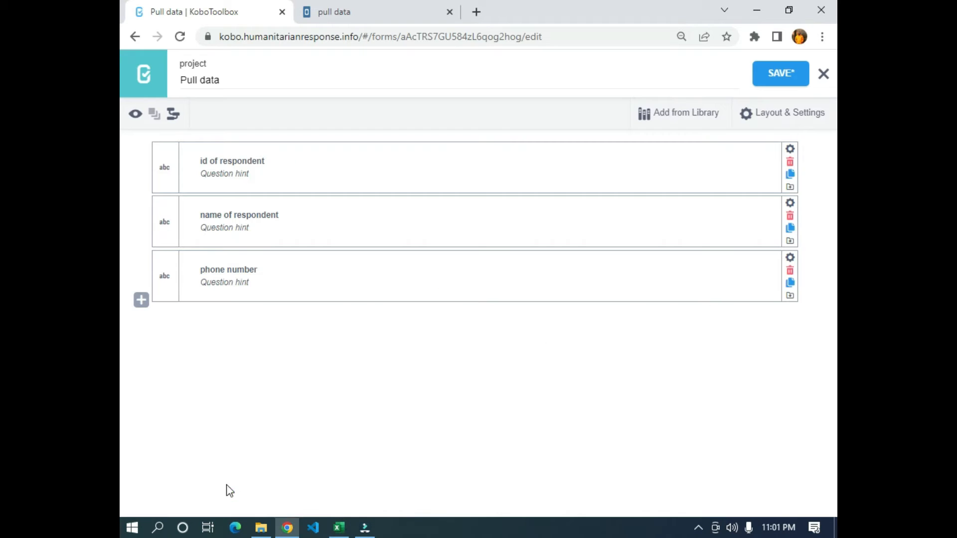
- Add a Text question labelled "local government" below the phone number question
click(141, 299)
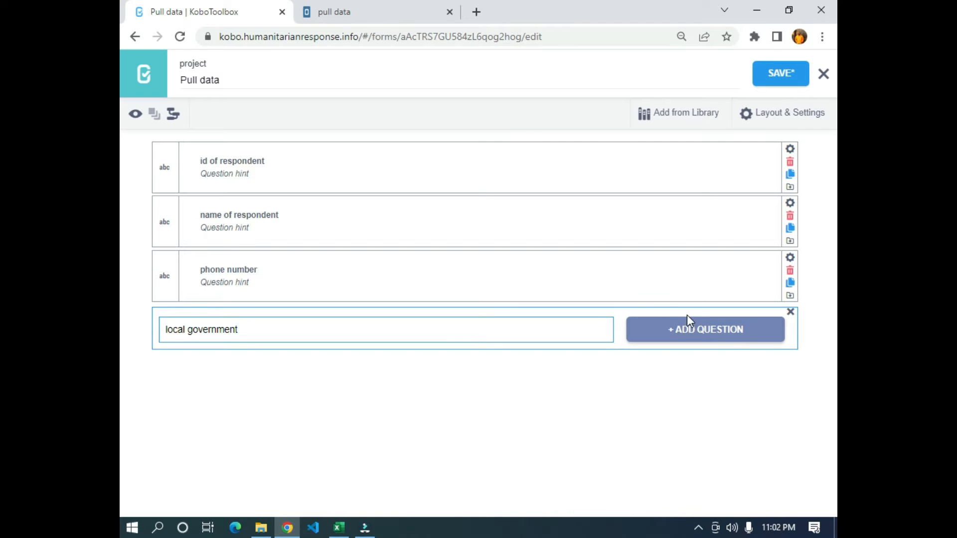
click(683, 330)
click(504, 315)
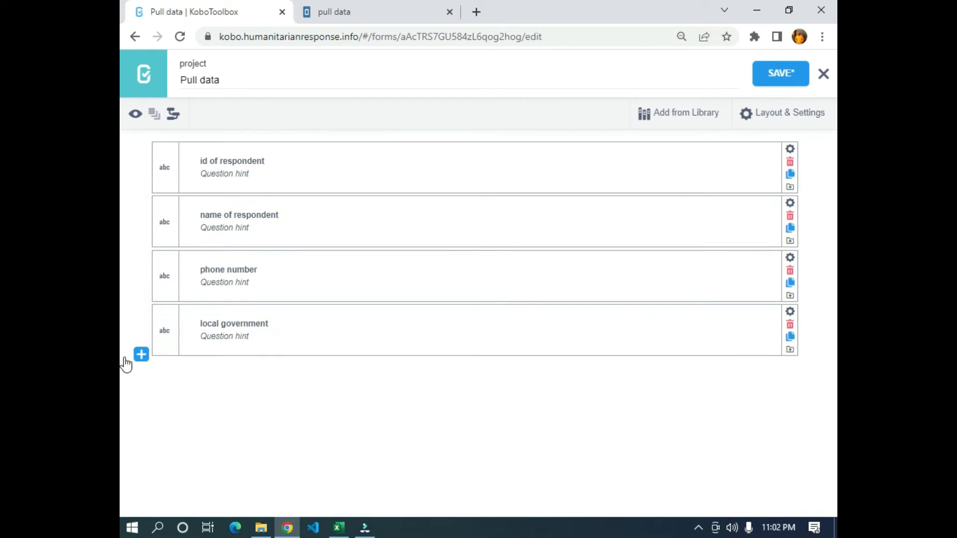
- Add a Text question labelled "state of respondent" below local government, matching the CSV's state column
click(140, 354)
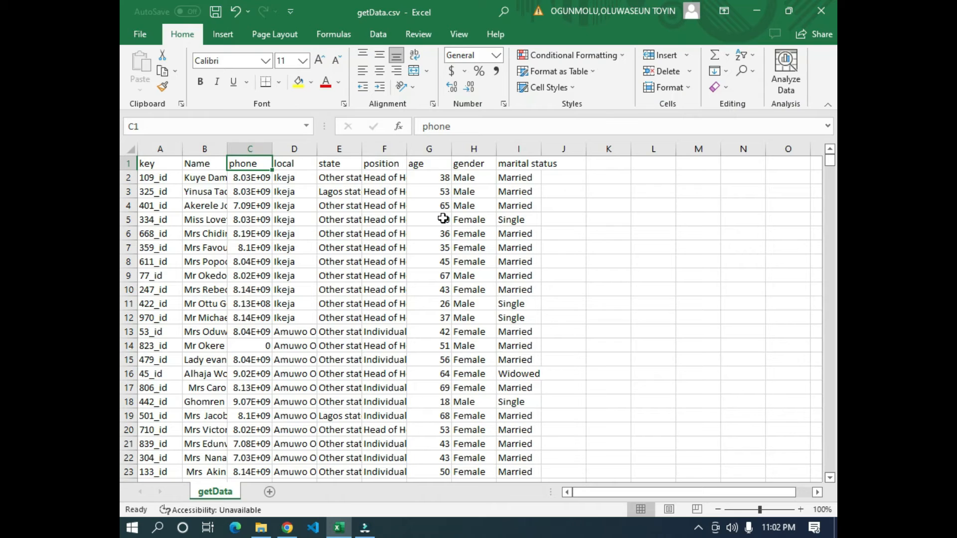
key(alt+Tab)
click(325, 165)
key(alt+Tab)
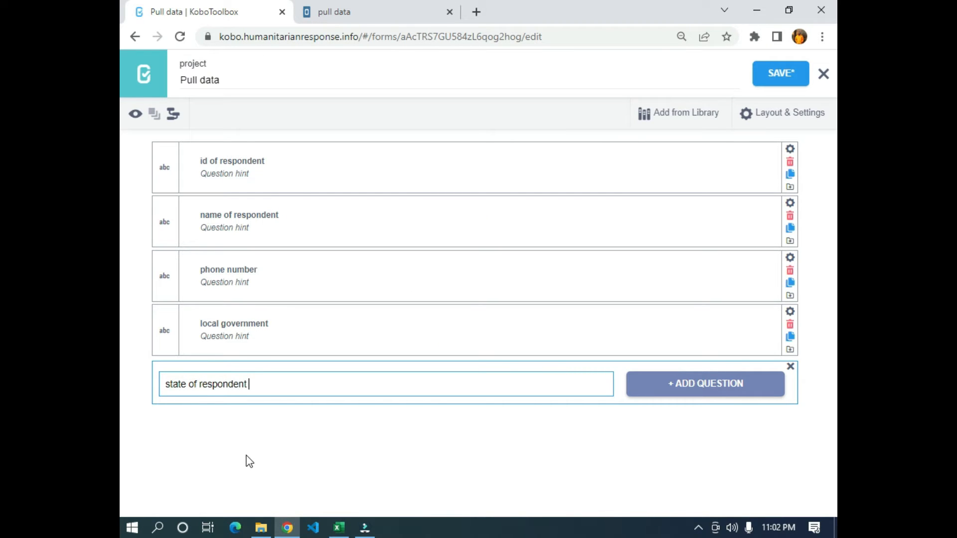
click(707, 386)
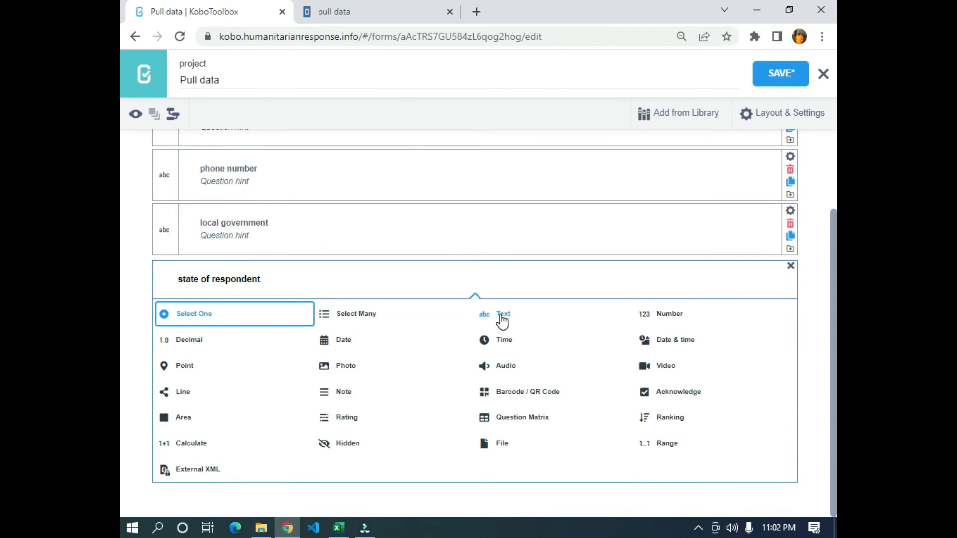
click(500, 320)
- Add a Text question labelled "position in the household" below the state question
key(alt+Tab)
key(alt+Tab)
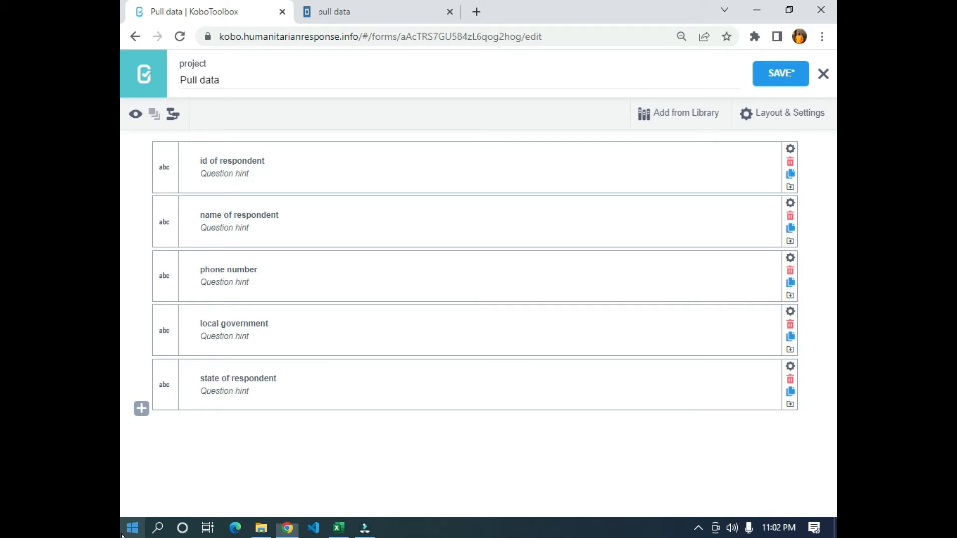
click(139, 407)
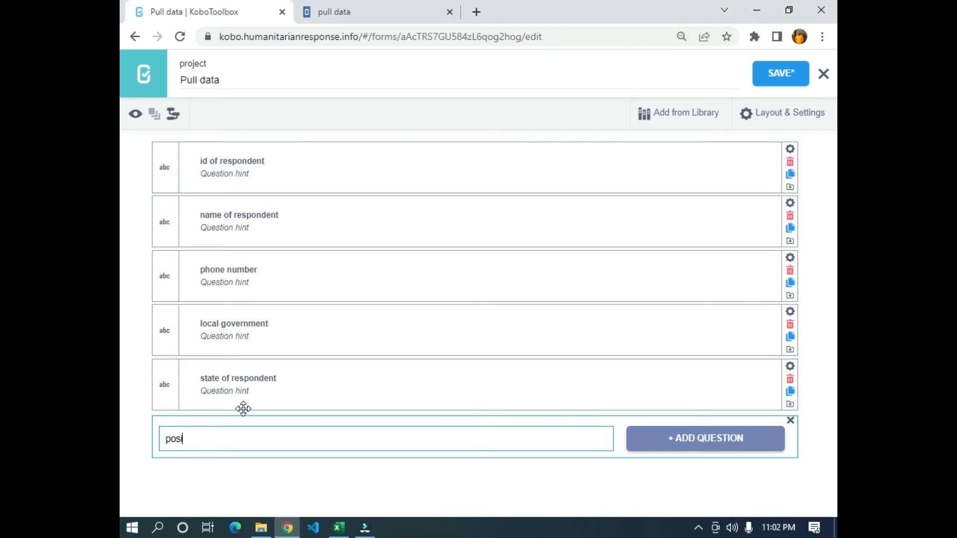
text(position in the household)
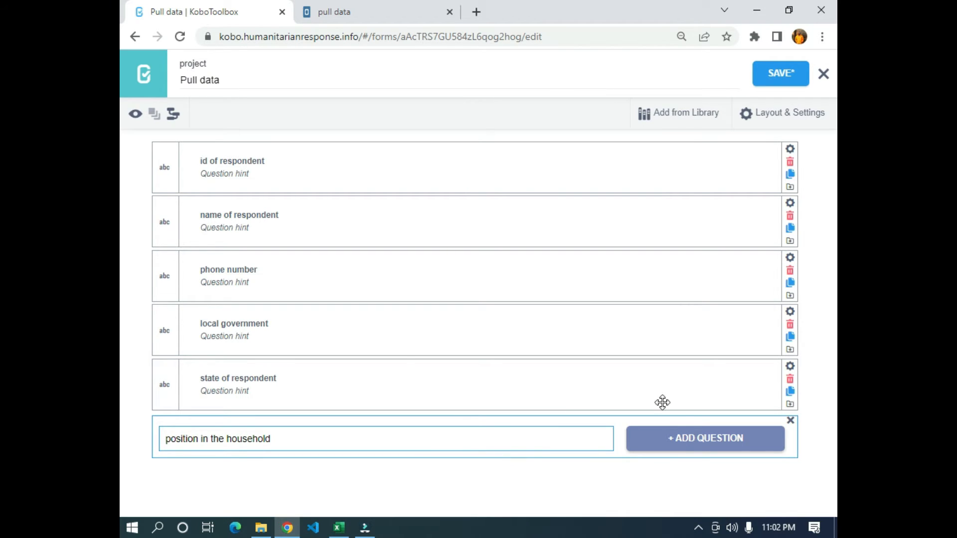
click(658, 439)
click(506, 332)
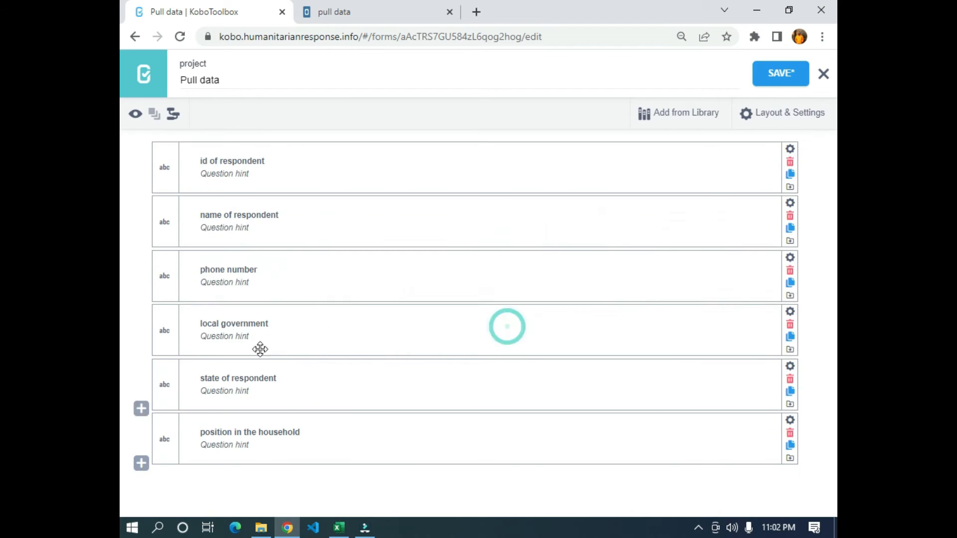
- Add a Text question labelled "age of respondent" below position in the household, matching the CSV's age column
key(alt+Tab)
click(428, 166)
key(alt+Tab)
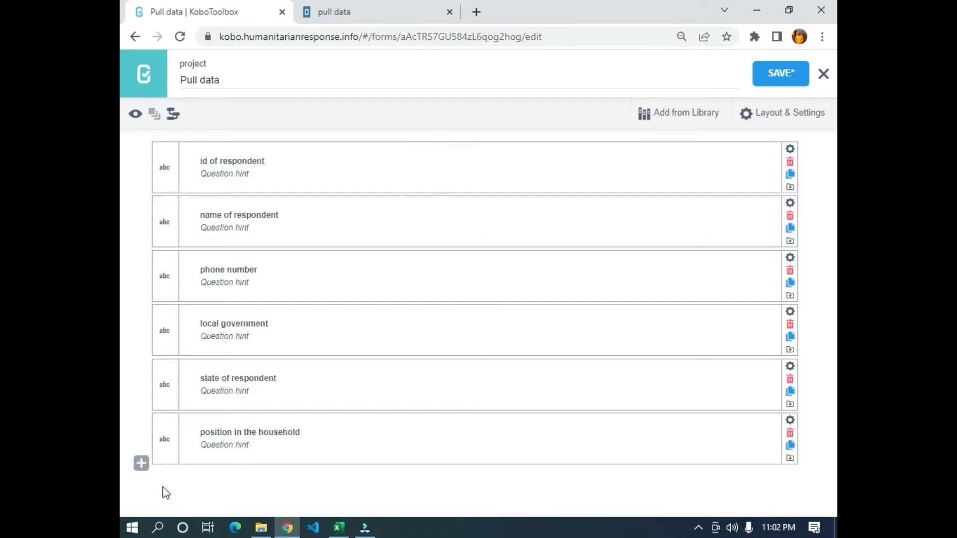
click(144, 465)
text(age of repson)
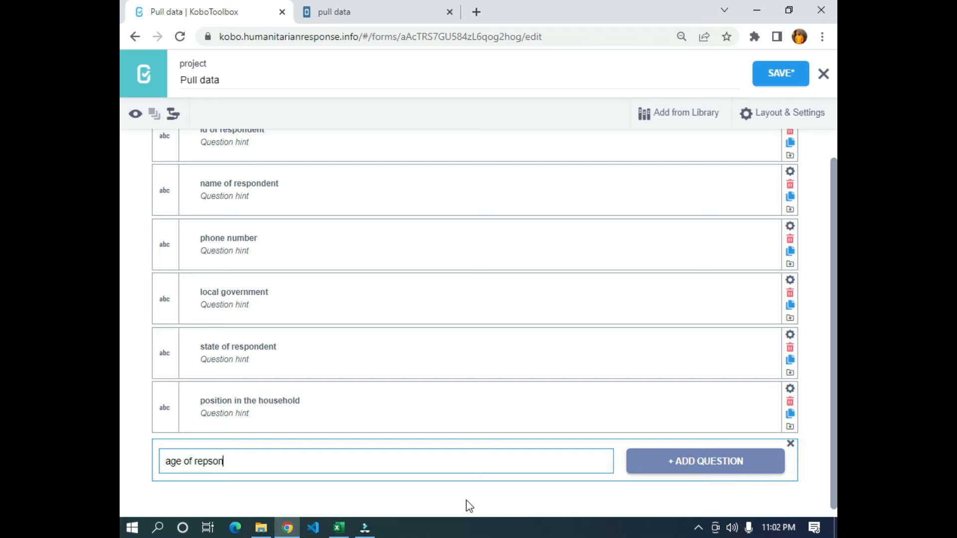
key(BackSpace)
key(BackSpace)
click(688, 466)
click(504, 356)
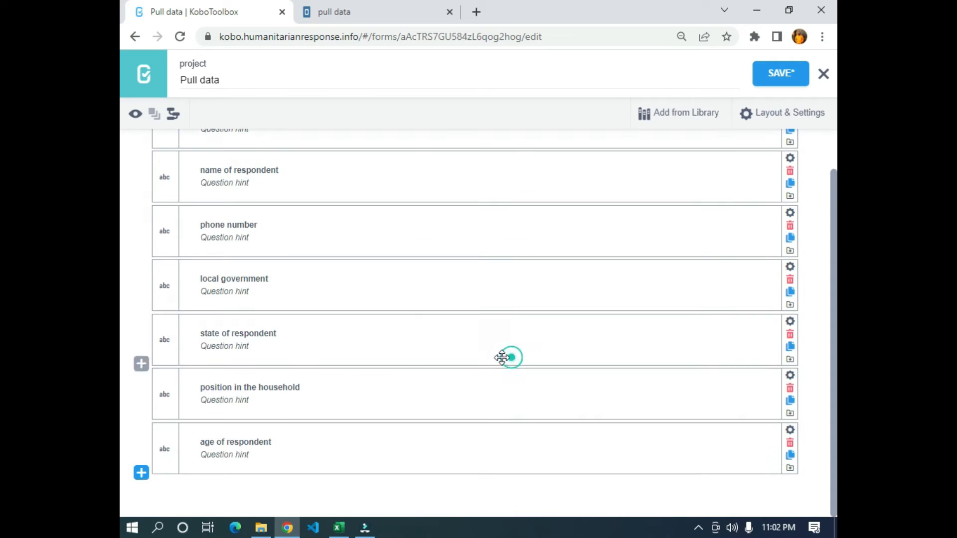
- Add a Text question labelled "gender of respondent" below the age question, matching the CSV's gender column
click(141, 473)
key(alt+Tab)
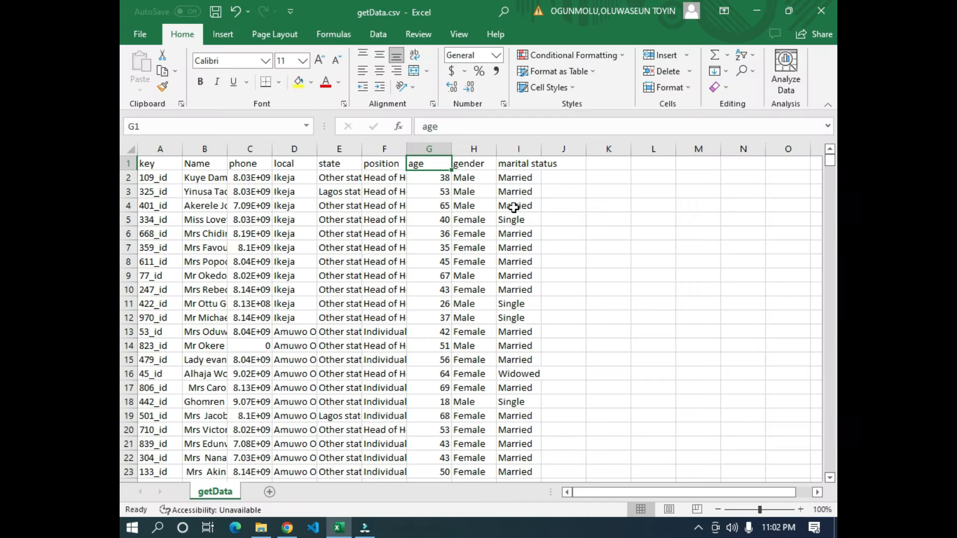
click(469, 166)
key(alt+Tab)
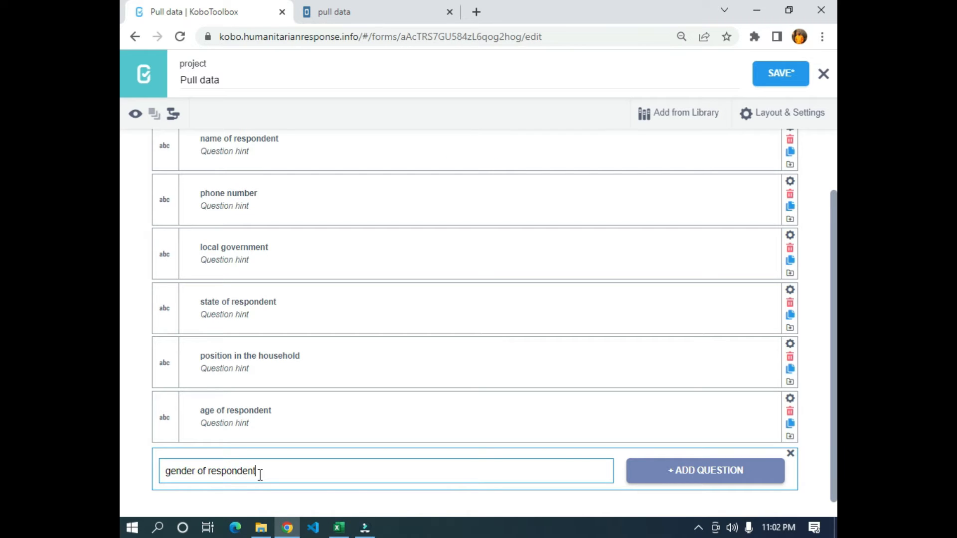
click(681, 469)
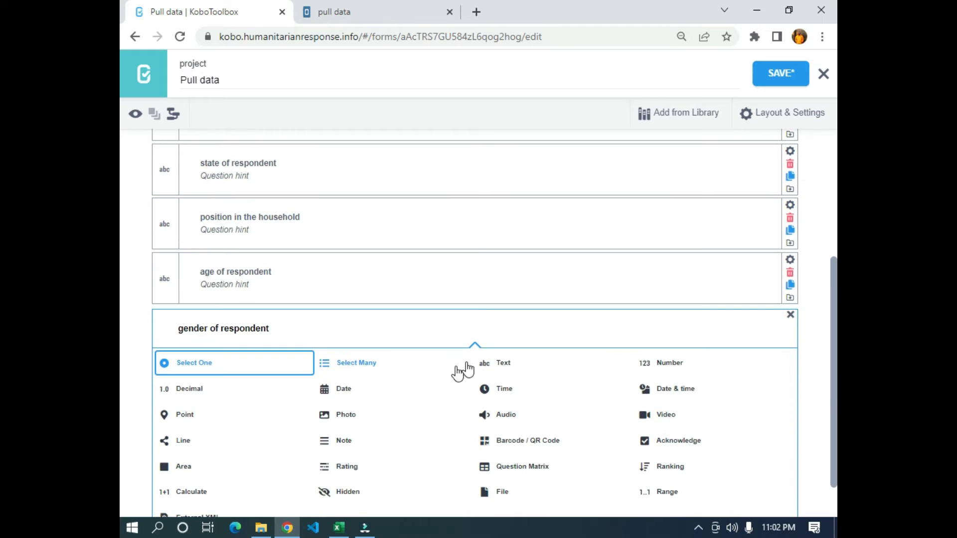
click(491, 361)
- Add a Text question labelled "marital status" below the gender question
click(139, 474)
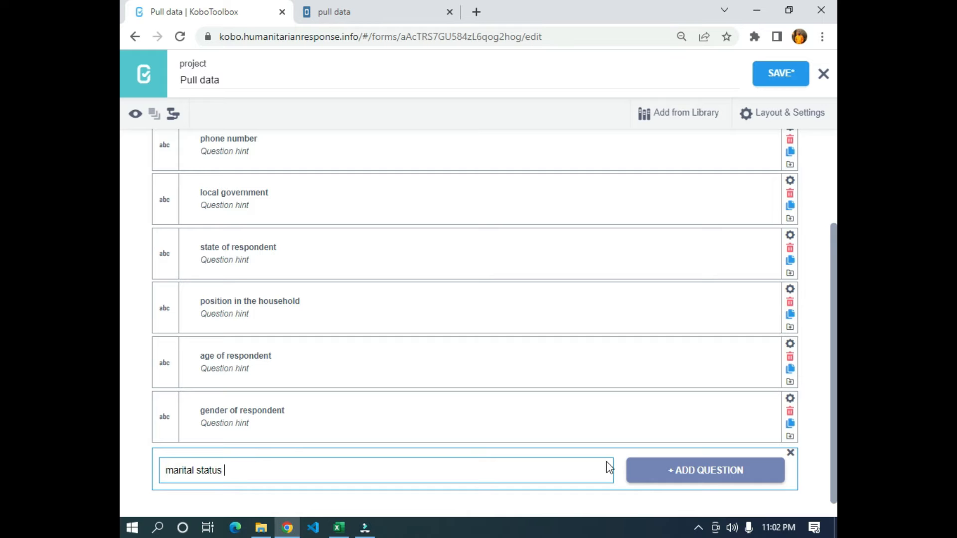
click(654, 474)
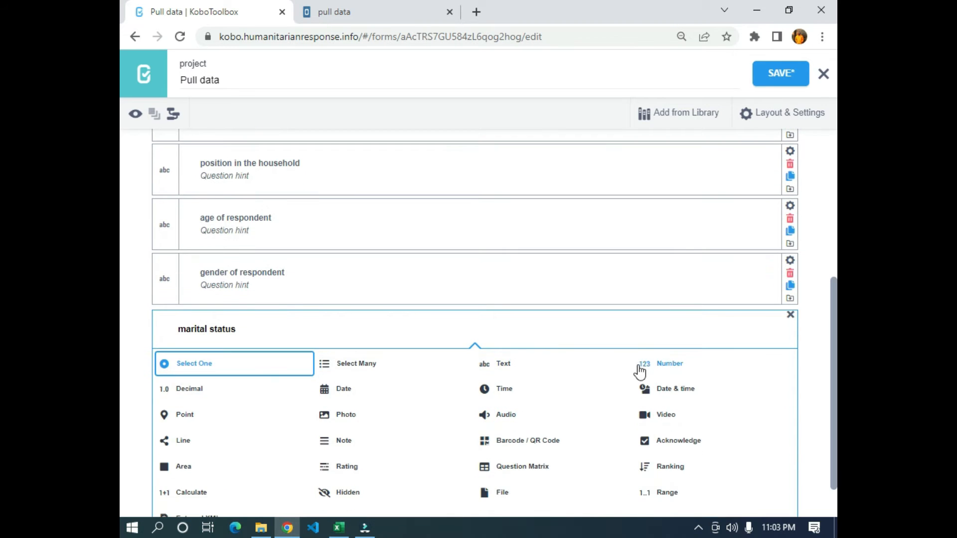
click(514, 364)
- Add a Number question labelled "income of respondent" below the marital status question
scroll(239, 357, up, 3)
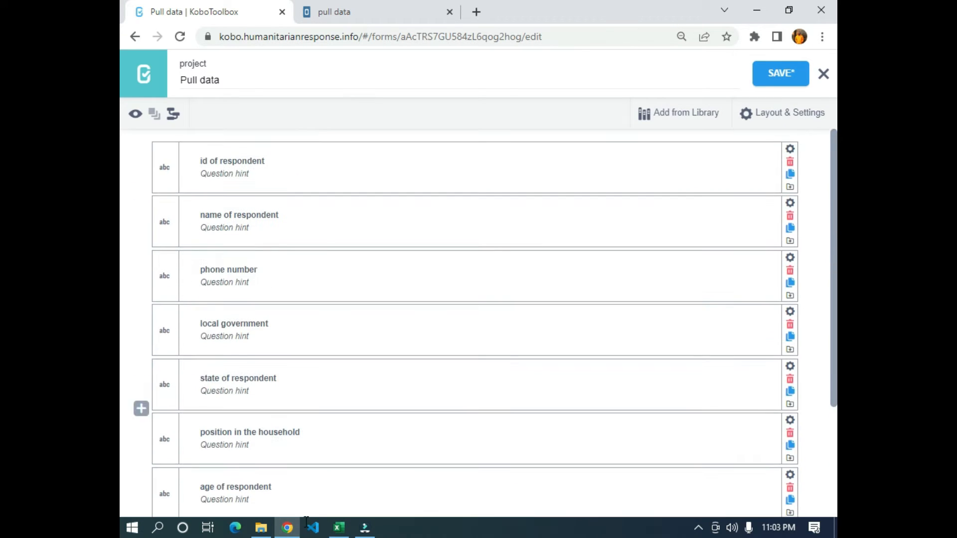
scroll(324, 489, down, 3)
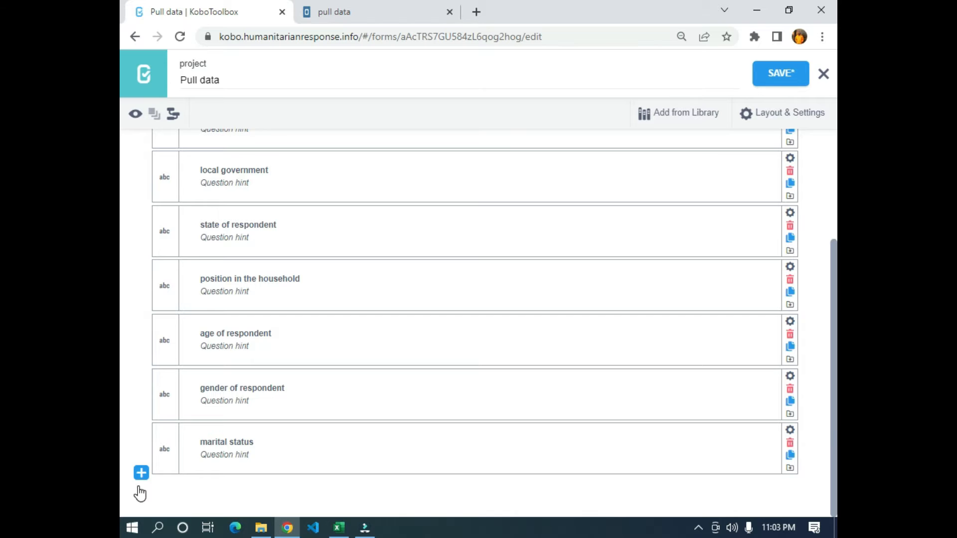
click(142, 474)
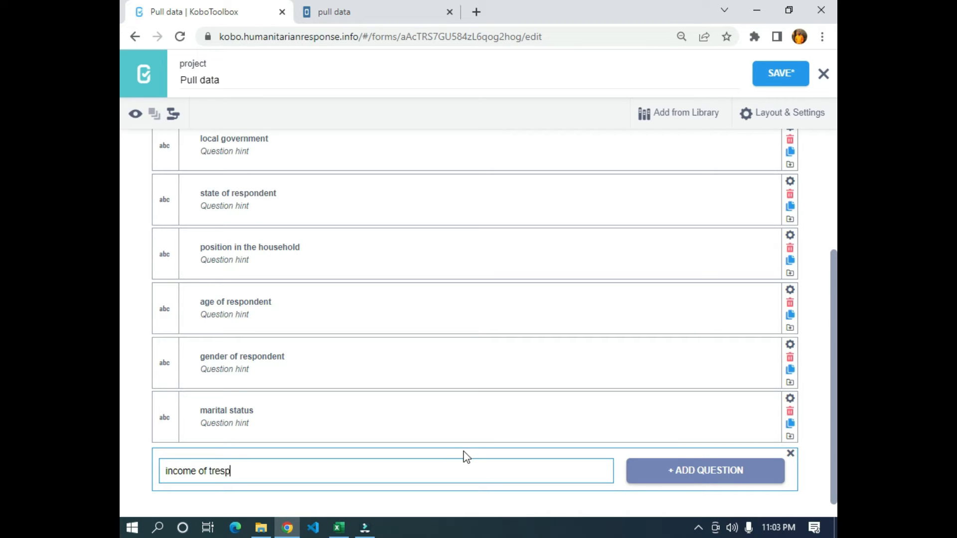
key(BackSpace)
key(BackSpace)
key(BackSpace)
key(BackSpace)
key(BackSpace)
click(700, 472)
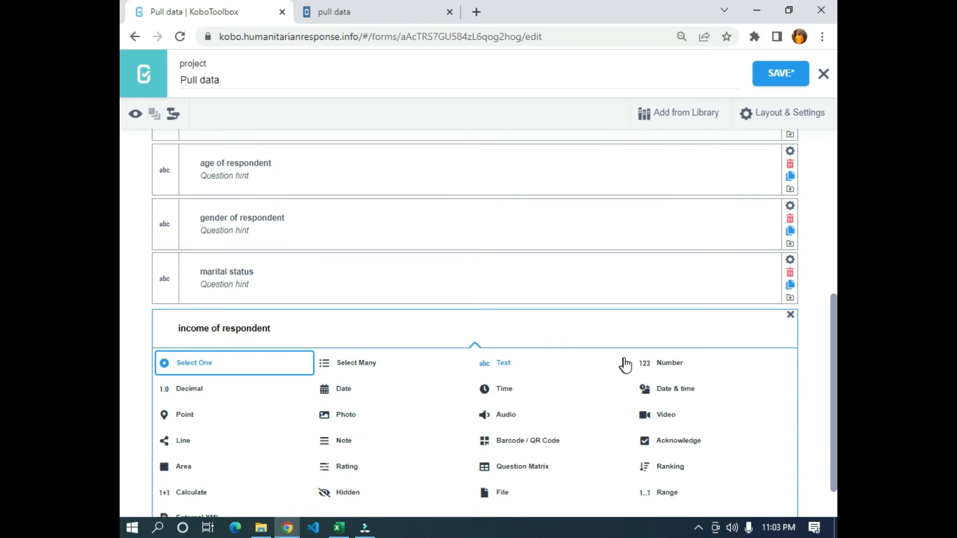
click(648, 362)
- Add a Number question labelled "expenditure of respondent" below the income question
click(142, 472)
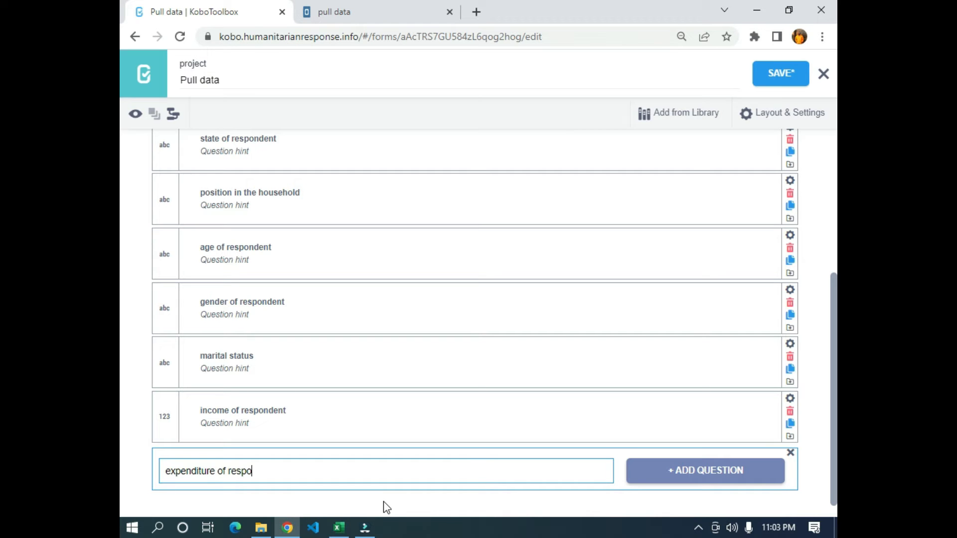
text(expenditure of respondent)
click(716, 476)
click(669, 364)
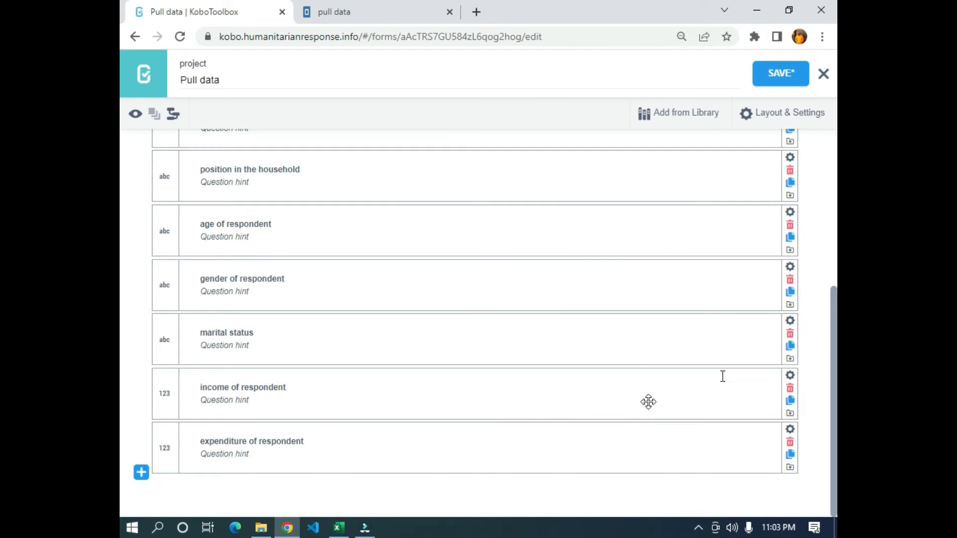
- Save and close the form, and download it to the Downloads folder as an Excel workbook named "pull data"
click(776, 71)
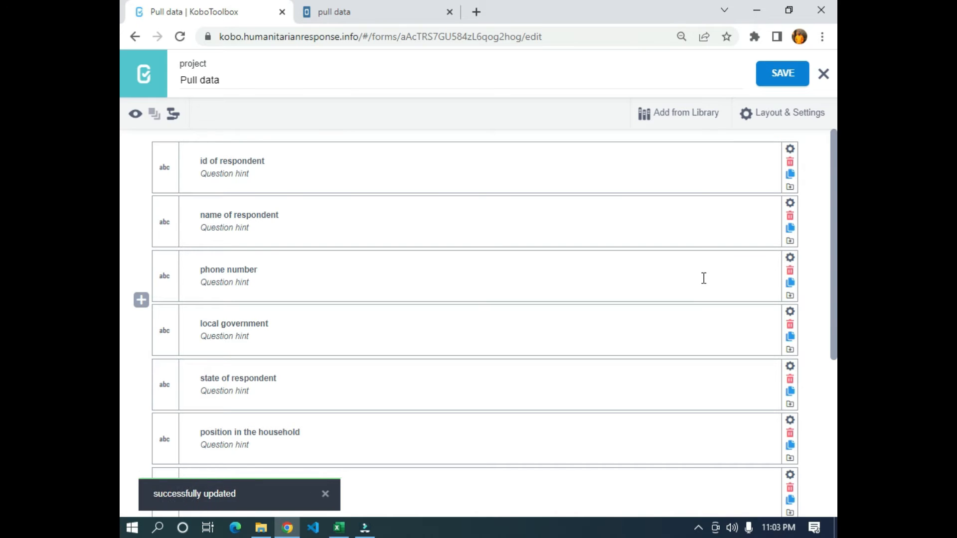
click(823, 74)
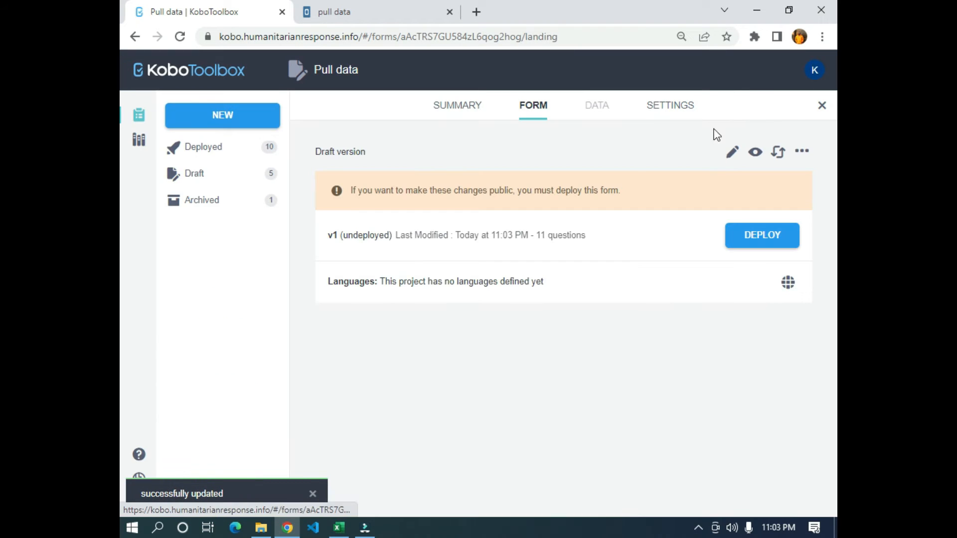
click(802, 150)
click(767, 183)
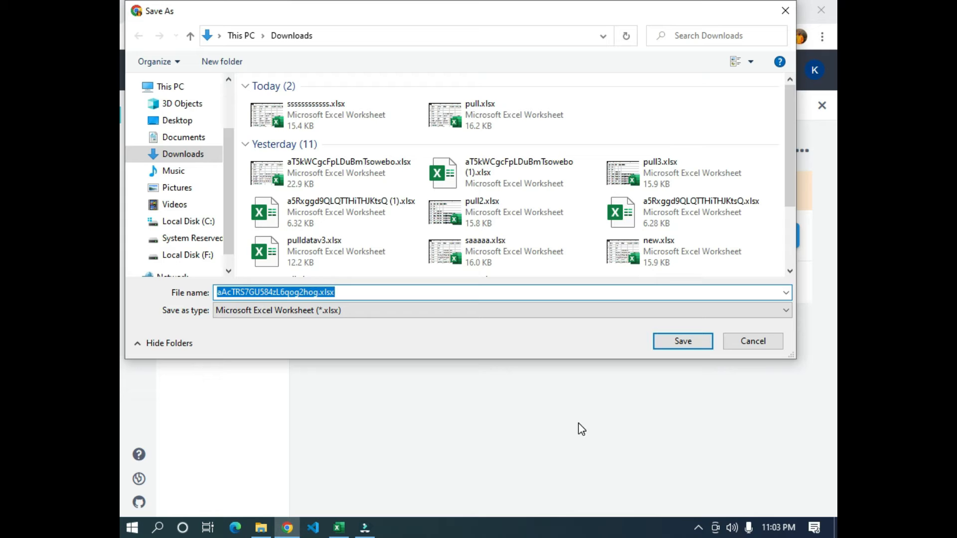
text(pull data)
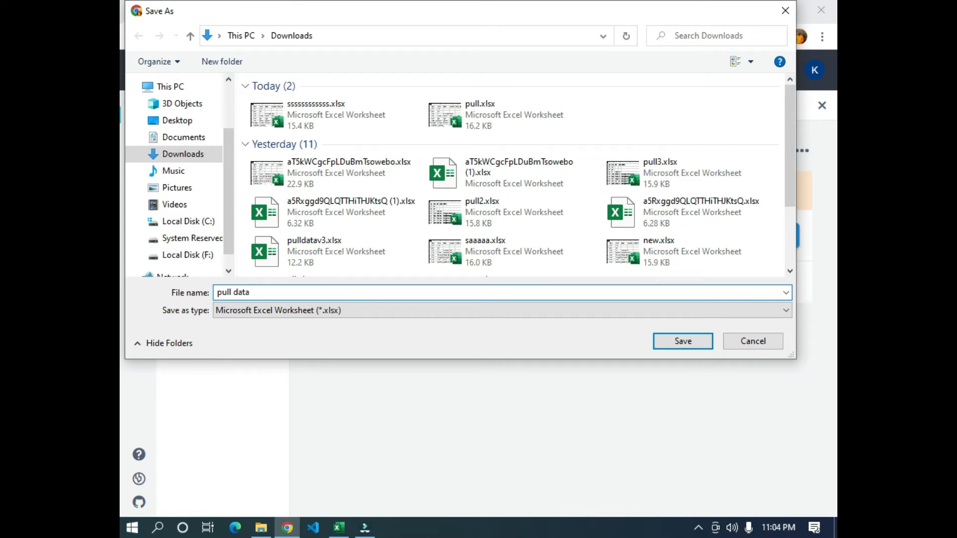
click(693, 344)
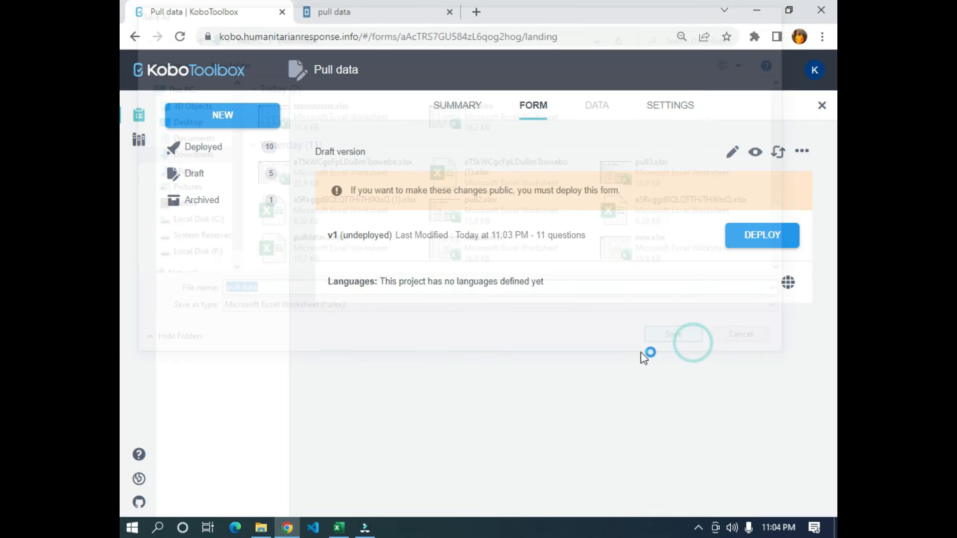
- Open the downloaded pull data.xlsx in Excel and enable editing
click(186, 505)
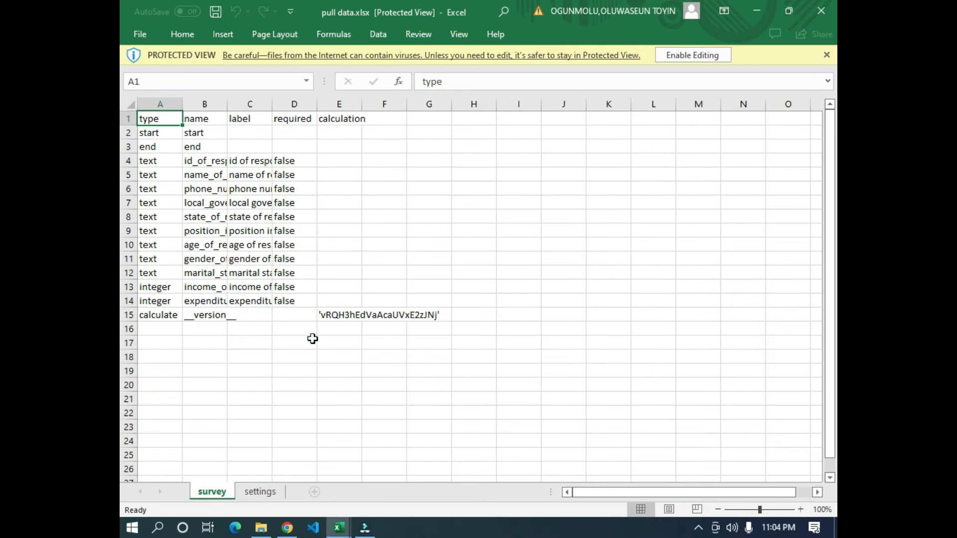
click(369, 244)
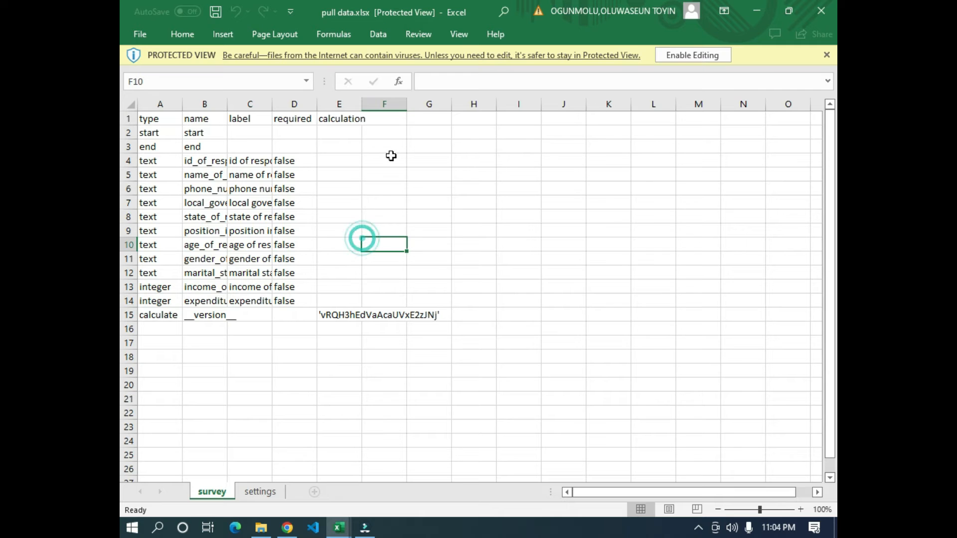
click(707, 56)
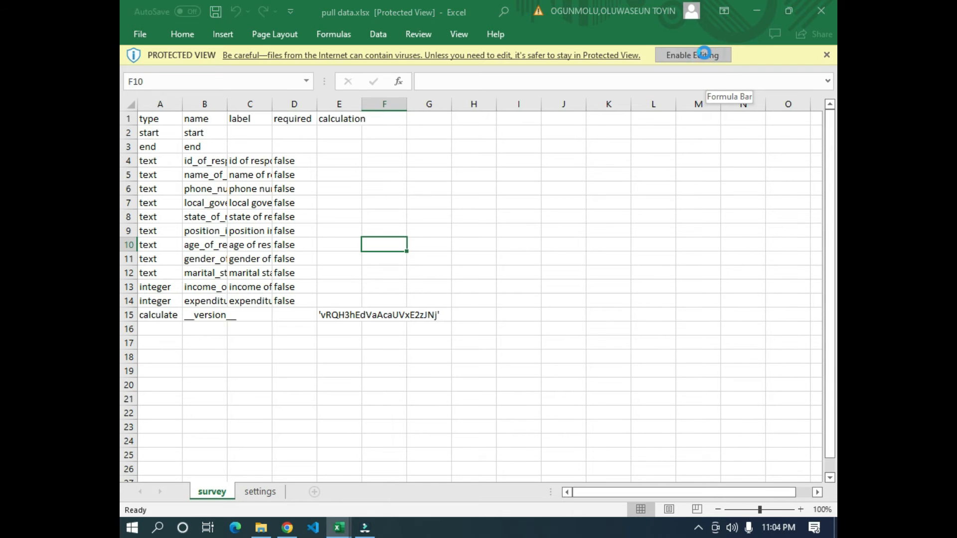
click(416, 228)
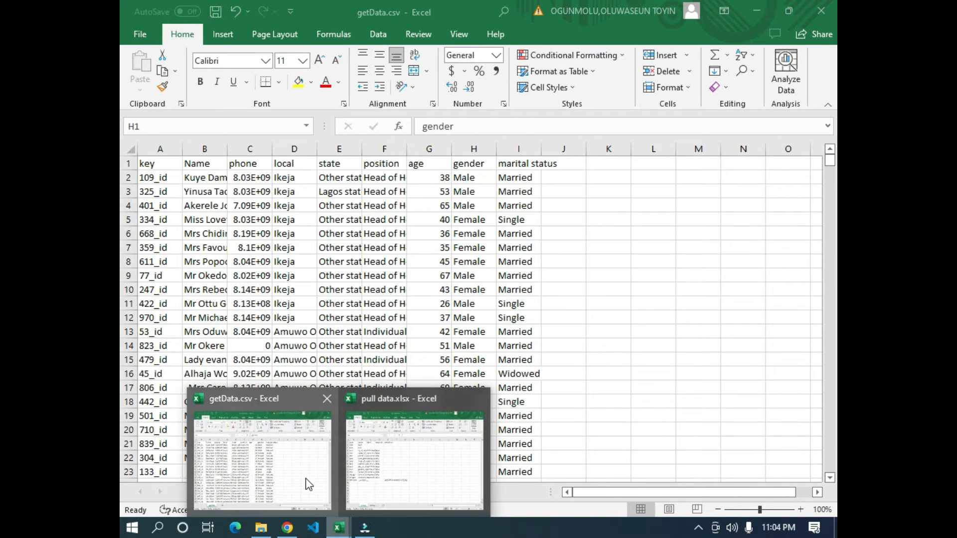
- Review the respondent records in getData.csv that the form has to pull, from the name through the gender column
click(270, 313)
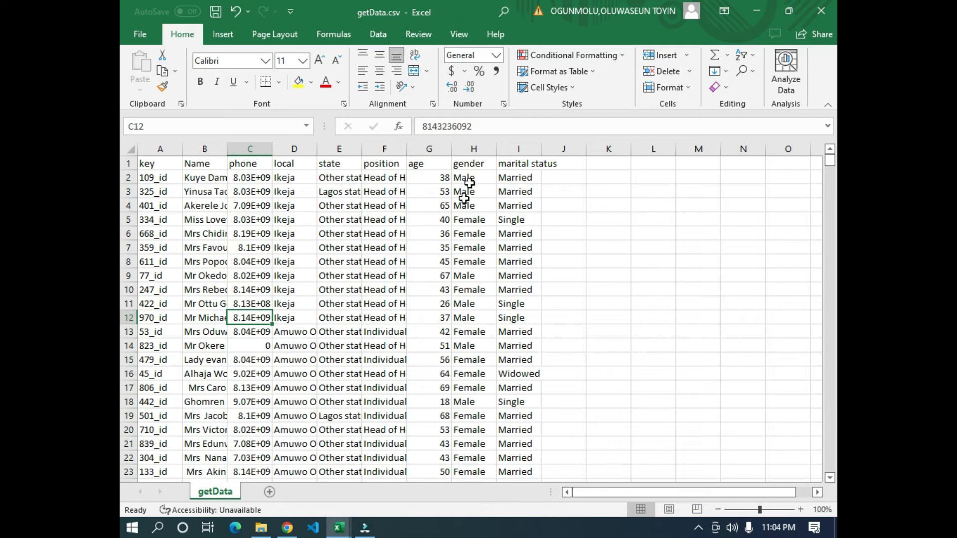
click(443, 301)
key(alt+Tab)
key(alt+Tab)
drag(204, 191, 473, 319)
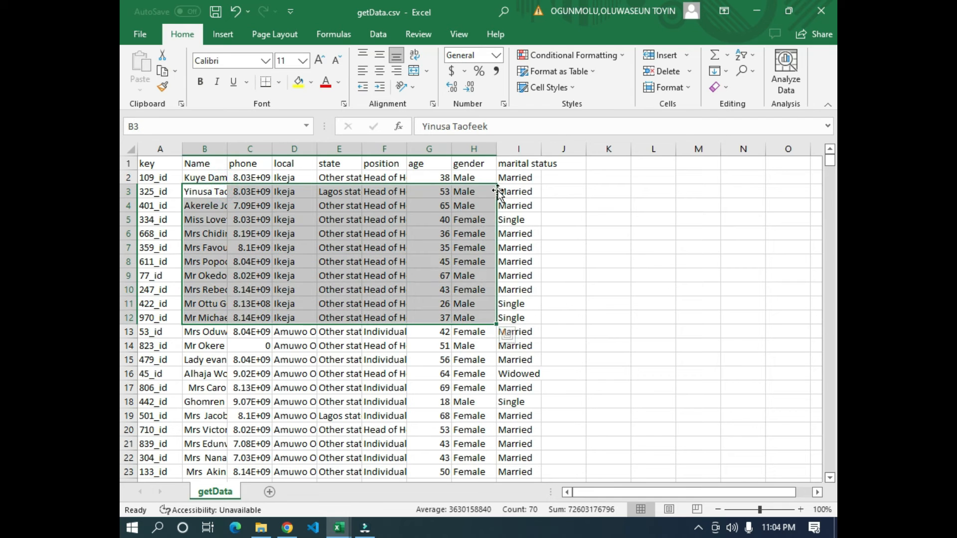
- In the survey sheet of pull data.xlsx, insert a column before calculation and give it the header "read_only"
mouse_move(334, 528)
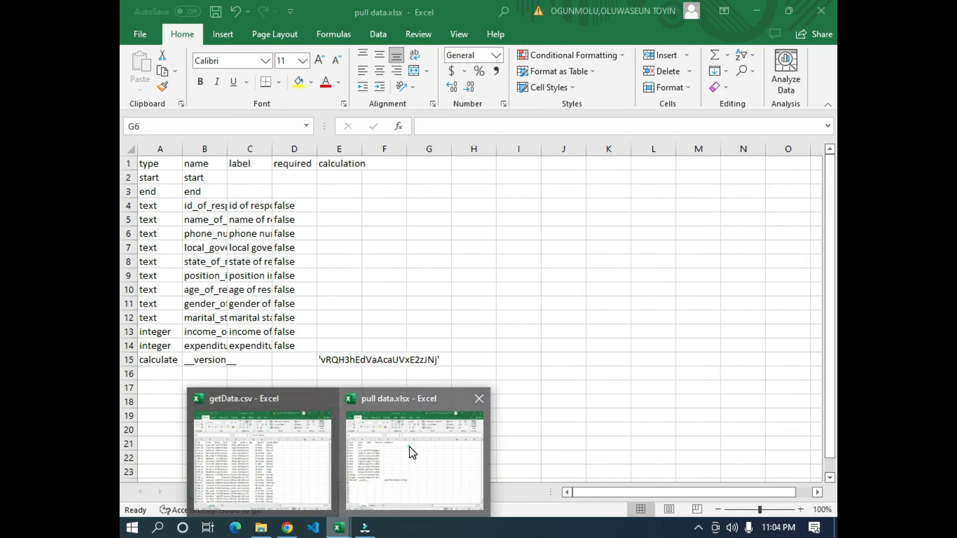
click(410, 452)
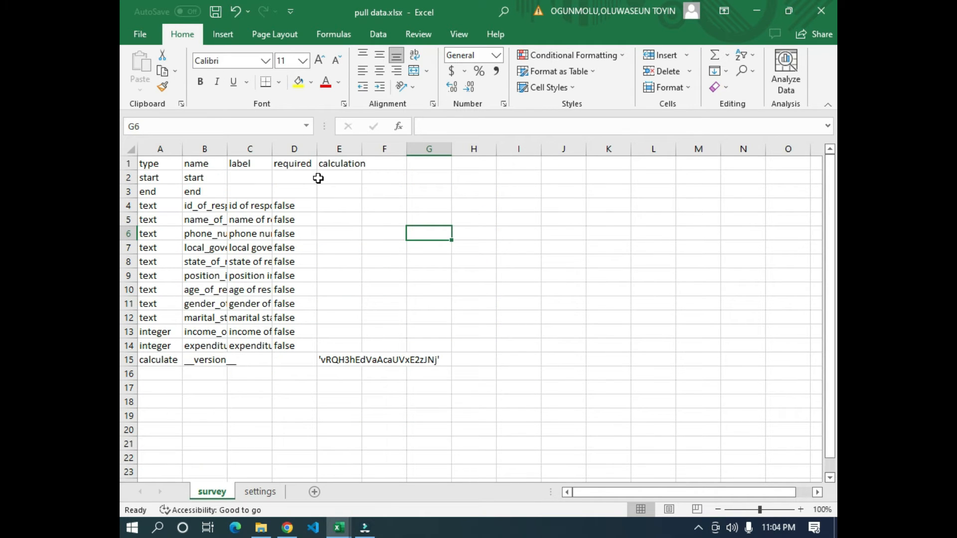
click(349, 149)
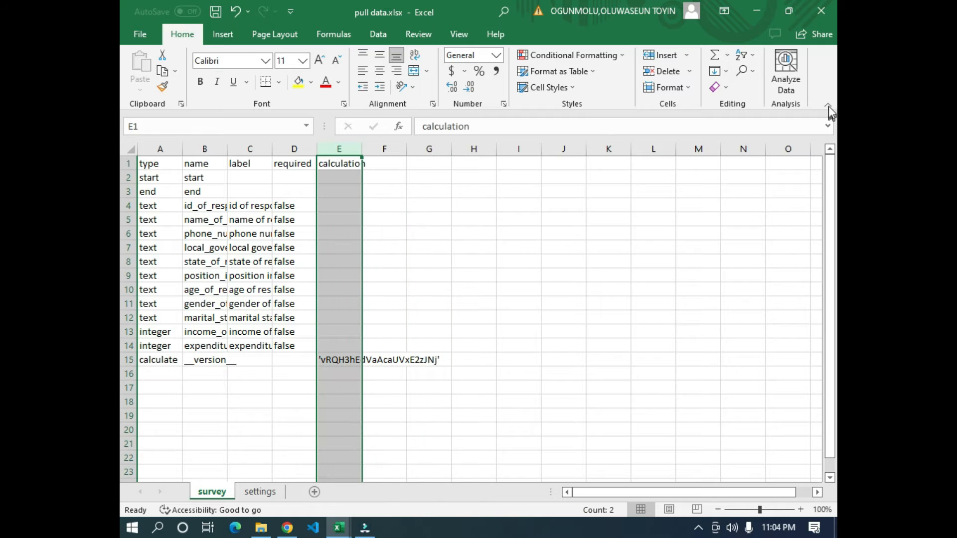
click(651, 59)
click(383, 260)
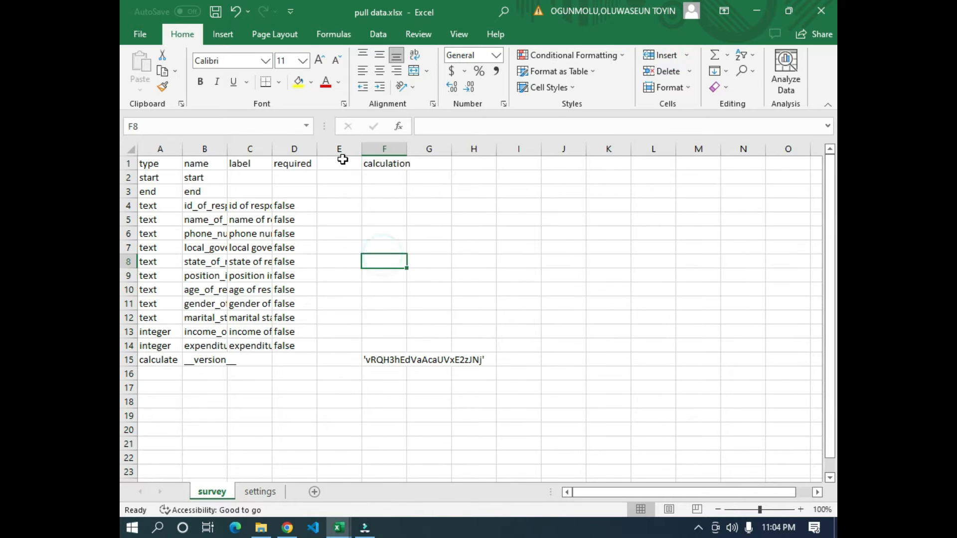
click(342, 160)
text(read)
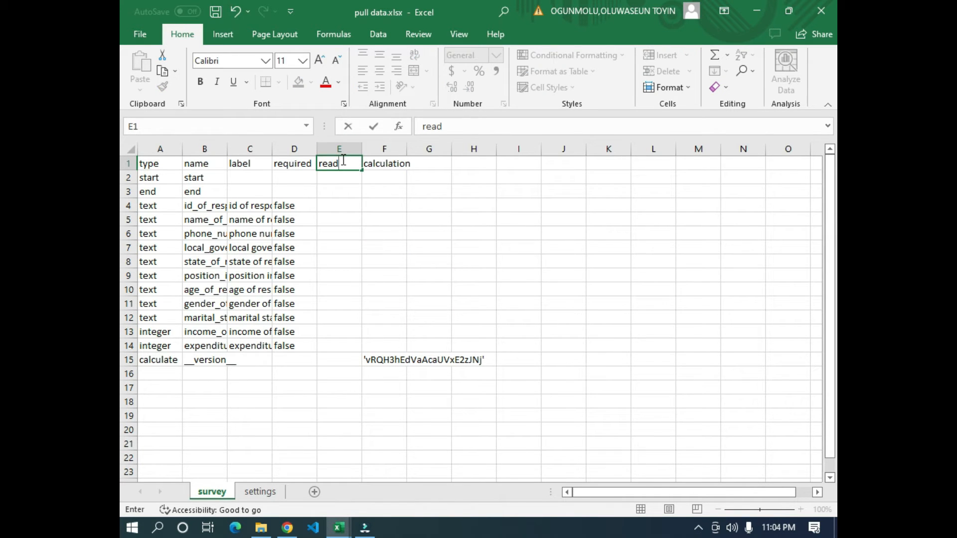
text(_only)
key(Return)
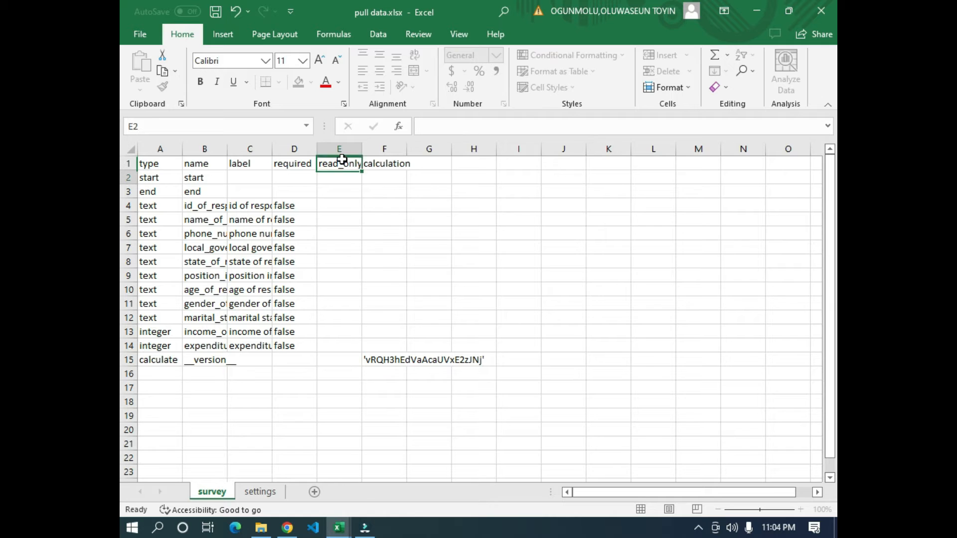
click(351, 165)
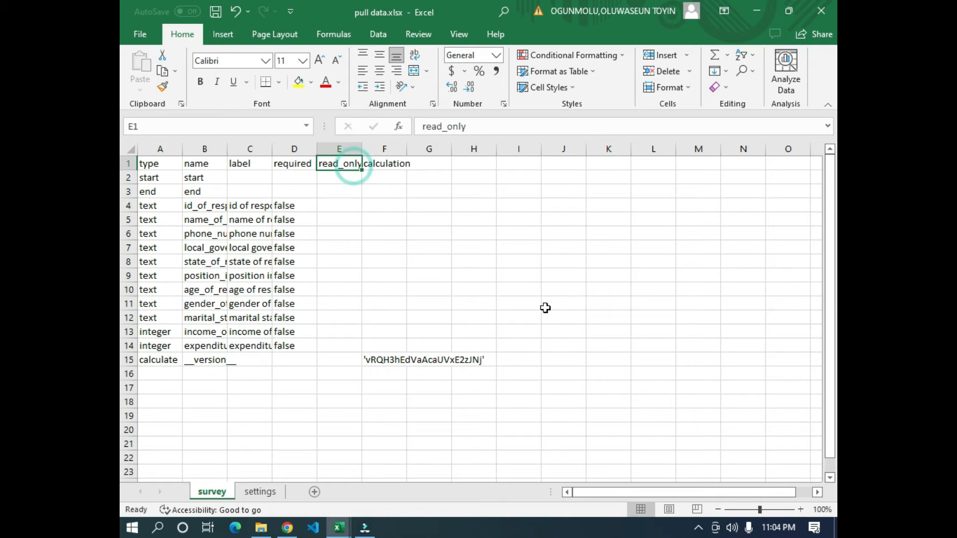
- Preview the form in KoboToolbox and fill id, name, phone number and local government with the sample texts "dfddf", "dffdffd", "dffdfdf" and "dfdf"
click(289, 528)
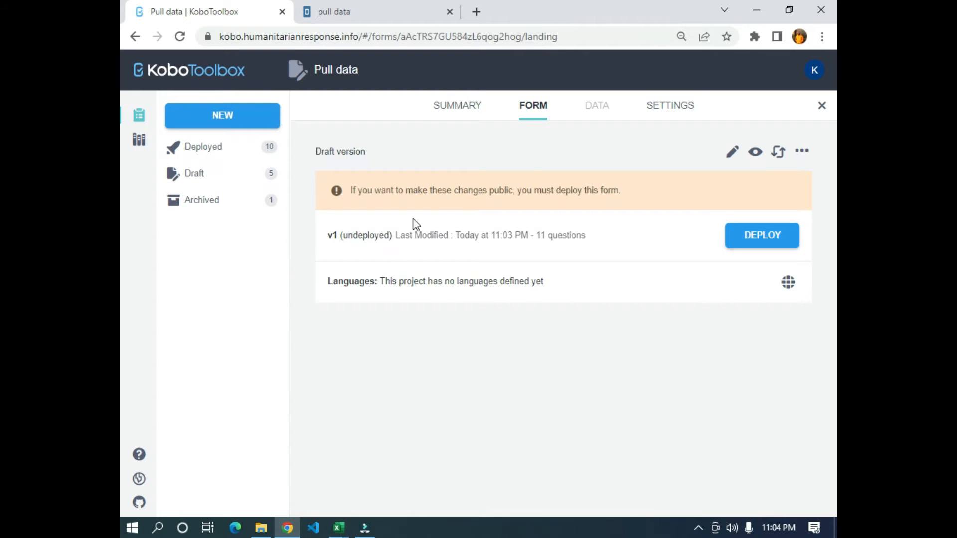
click(755, 151)
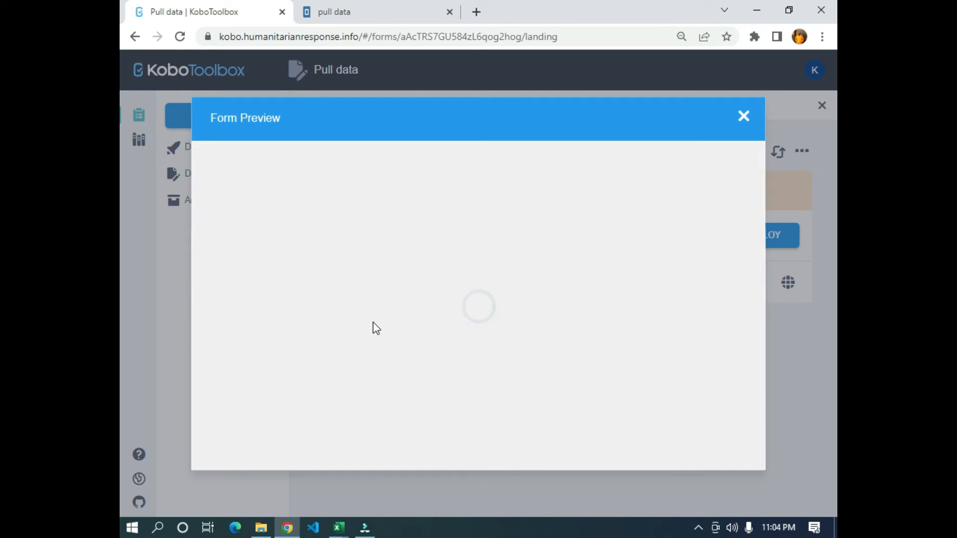
scroll(310, 335, down, 3)
click(340, 198)
click(314, 257)
text(dffdffd)
click(322, 312)
text(dffdfdf)
click(316, 367)
text(dfdf)
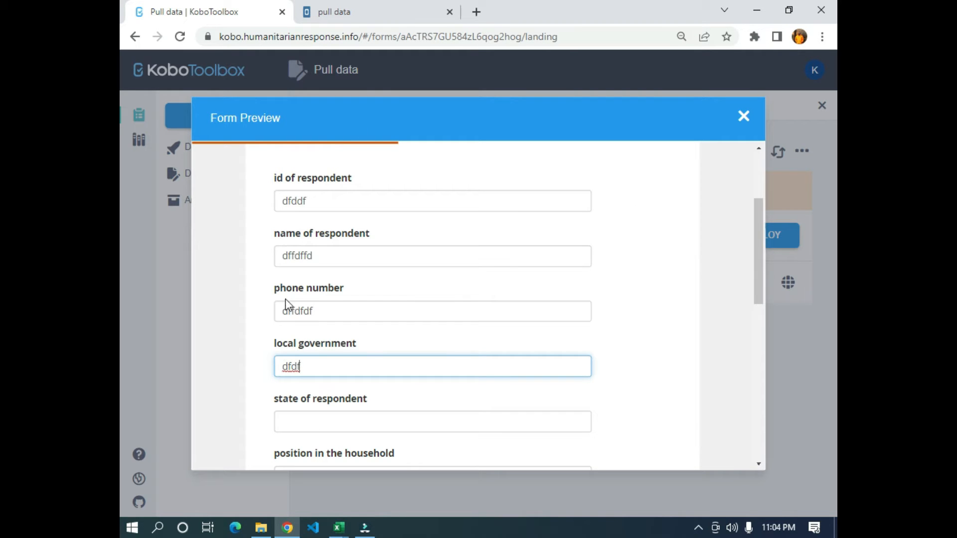
- Close the form preview, switch to pull data.xlsx in Excel and set every survey sheet column to a width of 13.57
click(743, 117)
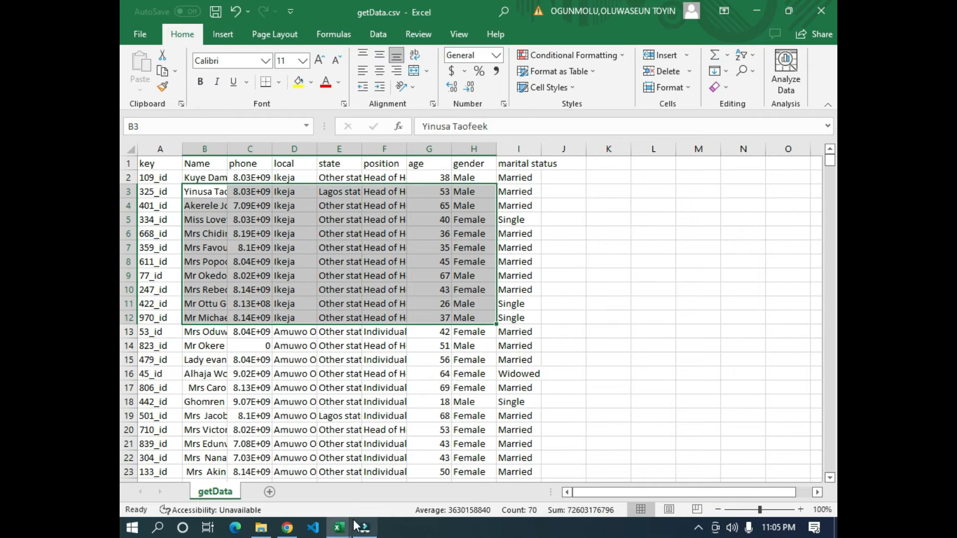
mouse_move(339, 527)
click(407, 471)
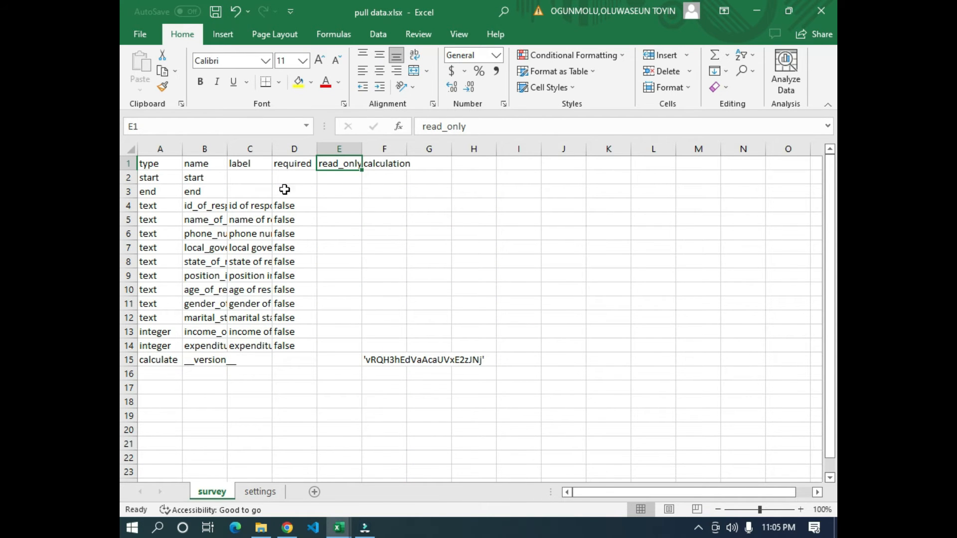
drag(269, 154, 298, 154)
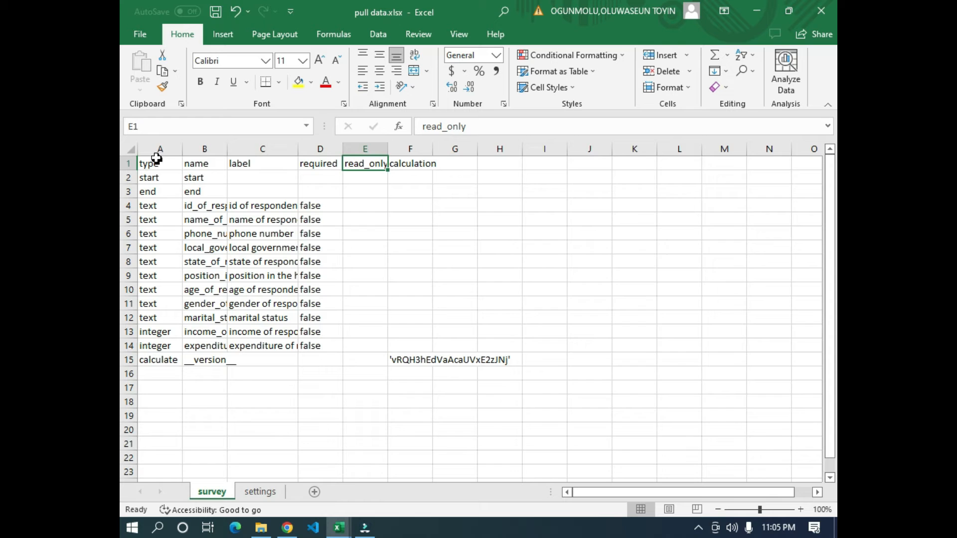
click(130, 149)
click(297, 149)
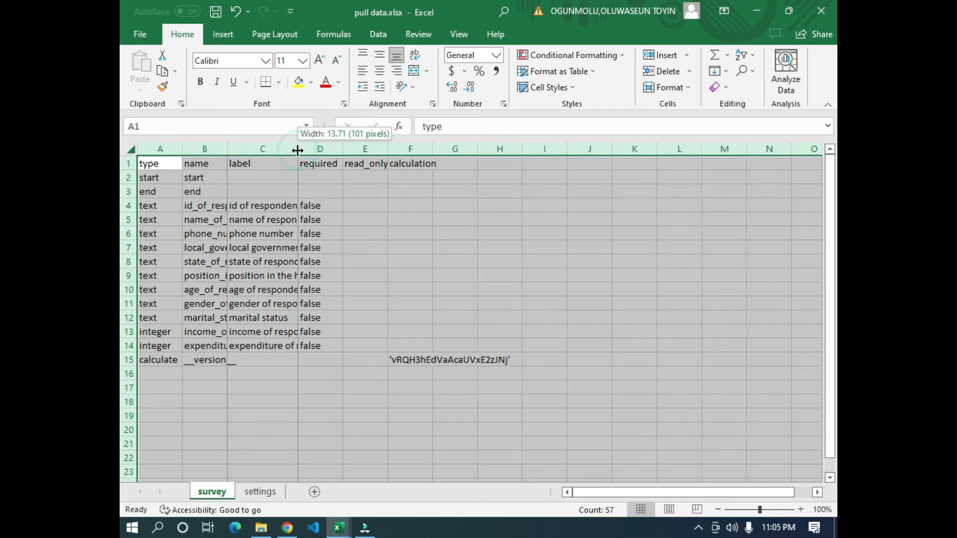
right_click(159, 152)
click(199, 318)
text(13.57)
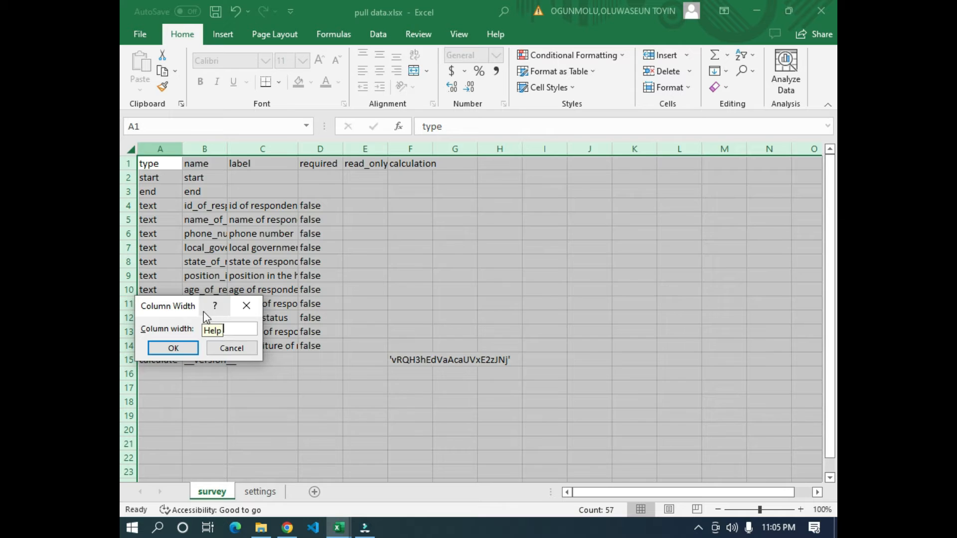
key(Return)
click(358, 329)
click(571, 241)
- Widen the label column and the name column of the survey sheet so their entries are readable
drag(348, 148, 431, 146)
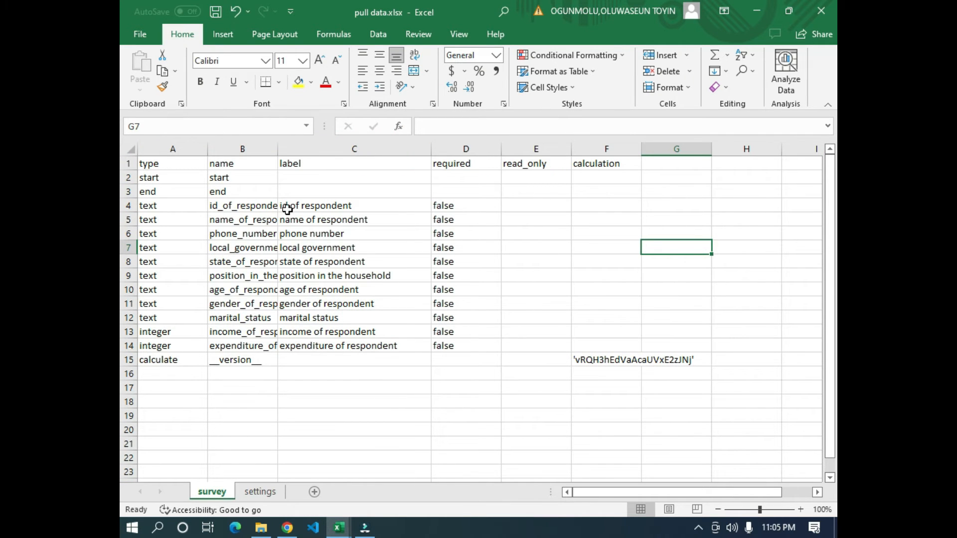
drag(274, 149, 328, 149)
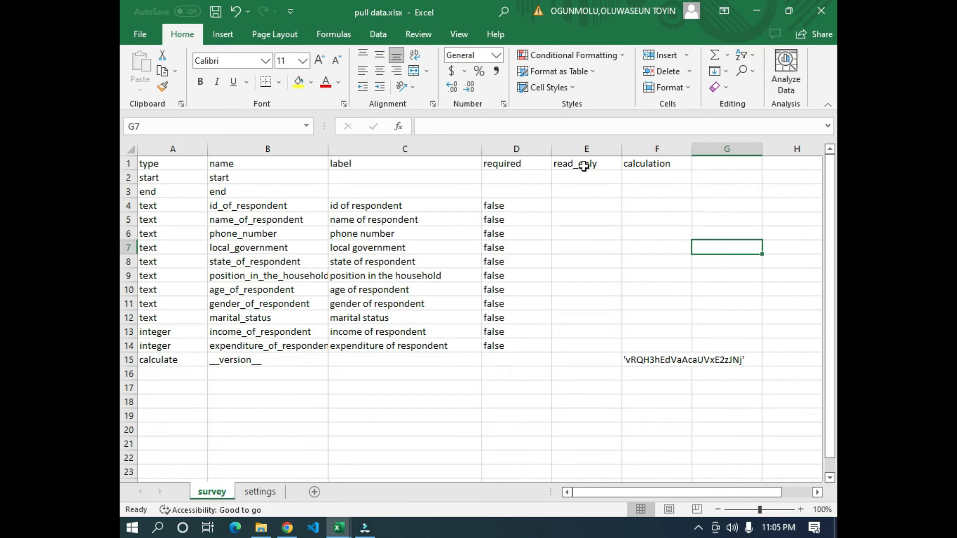
click(261, 228)
- Enter "true" in the read_only column for name_of_respondent and fill it down to marital_status
click(566, 220)
text(true)
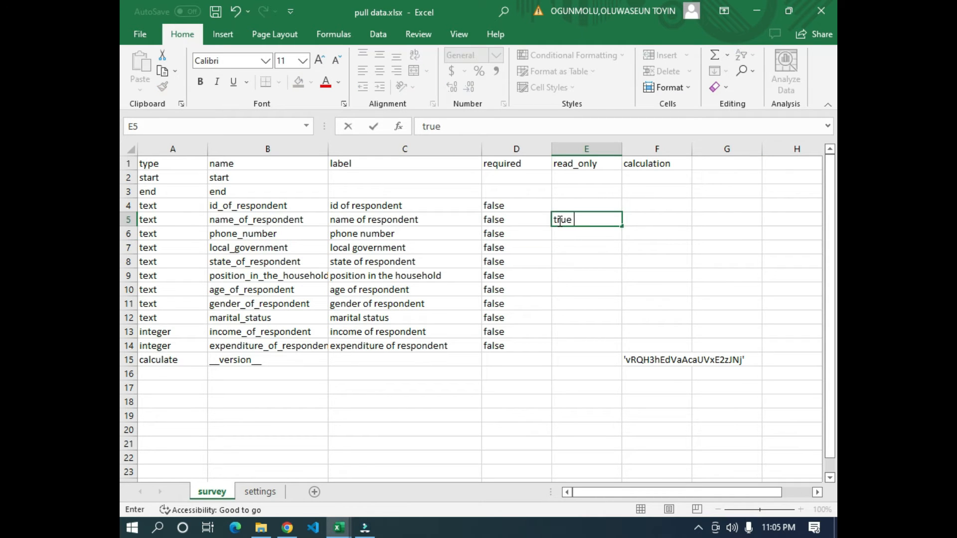
key(Return)
click(557, 220)
drag(622, 227, 588, 324)
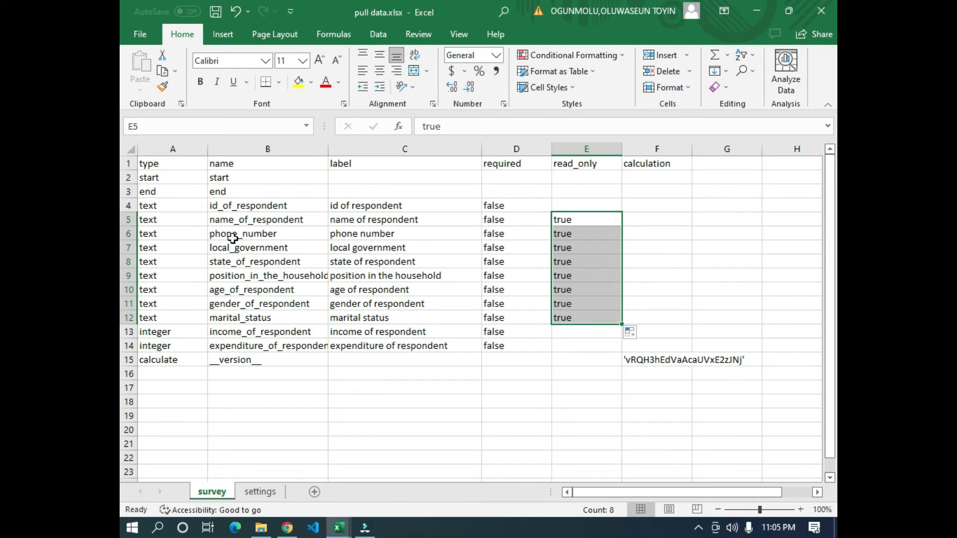
- Compare the name and label of the name_of_respondent row with the Name column header in getData.csv
click(255, 218)
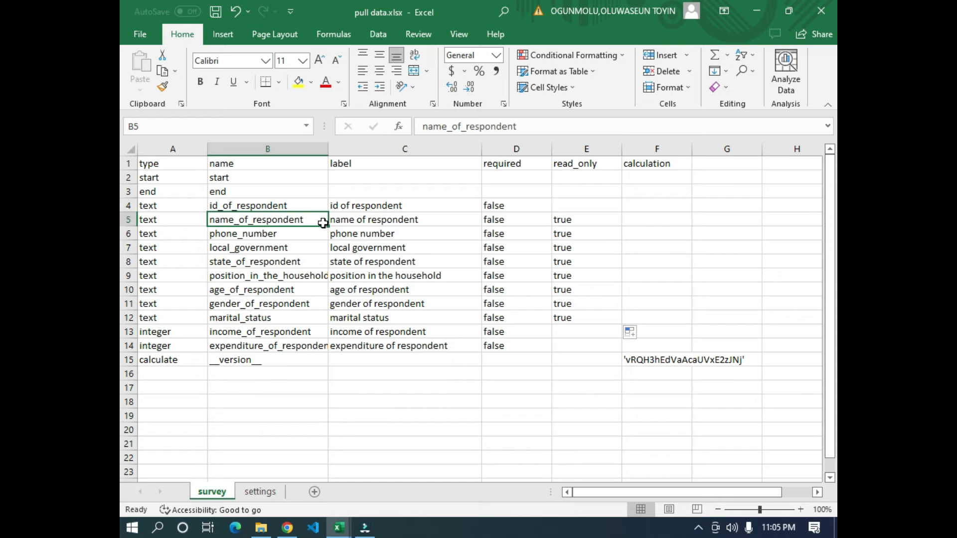
click(362, 221)
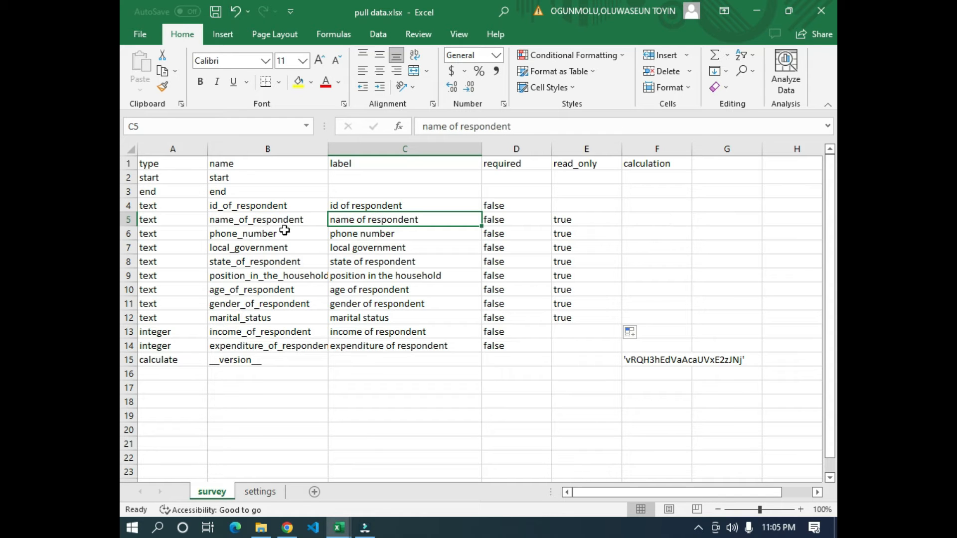
click(252, 219)
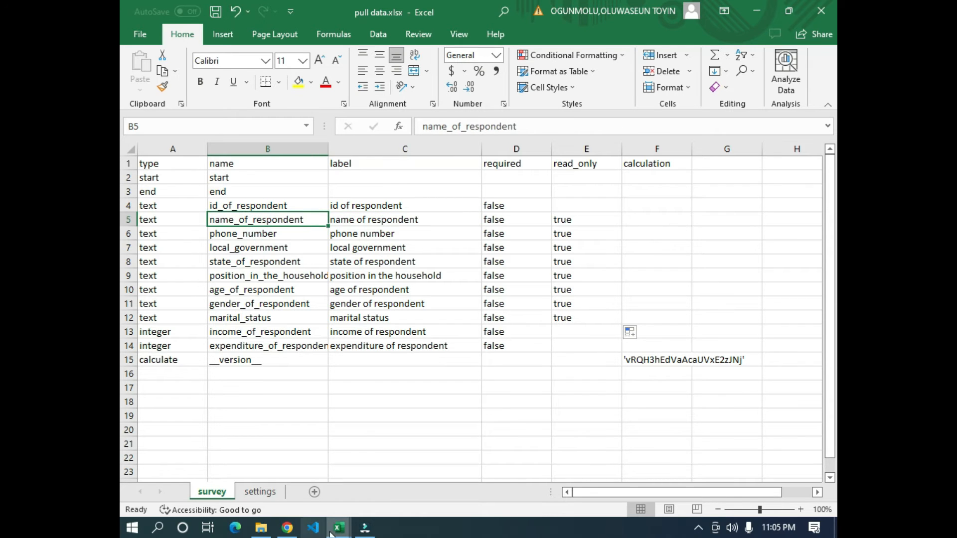
mouse_move(339, 515)
click(250, 459)
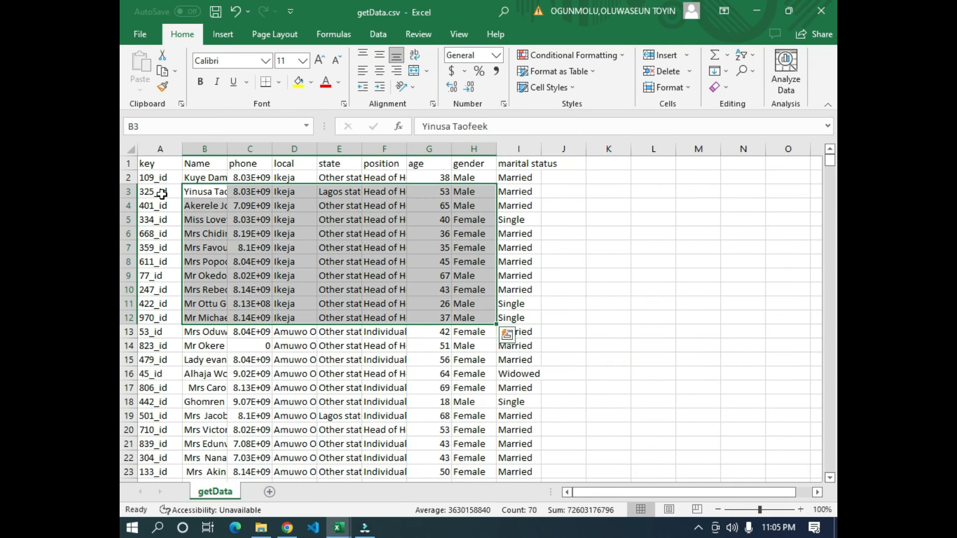
click(201, 168)
key(alt+Tab)
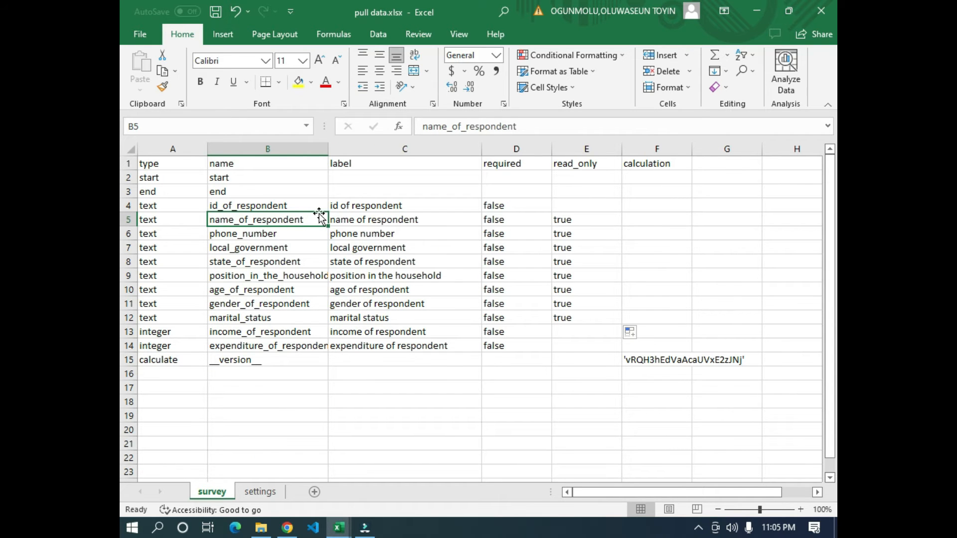
- Start the calculation for name_of_respondent with "pulldata('" and switch to getData.csv to check the source file
click(656, 220)
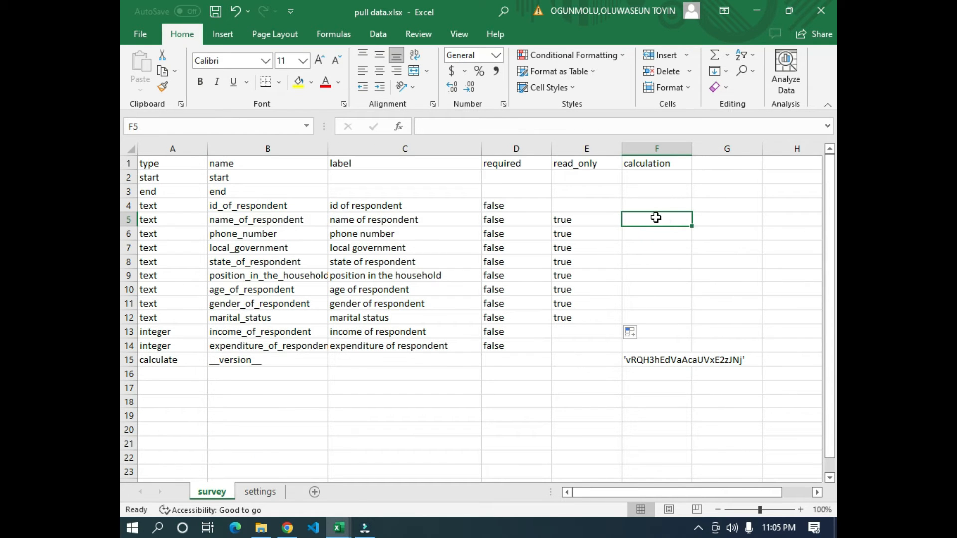
text(pulldata(')
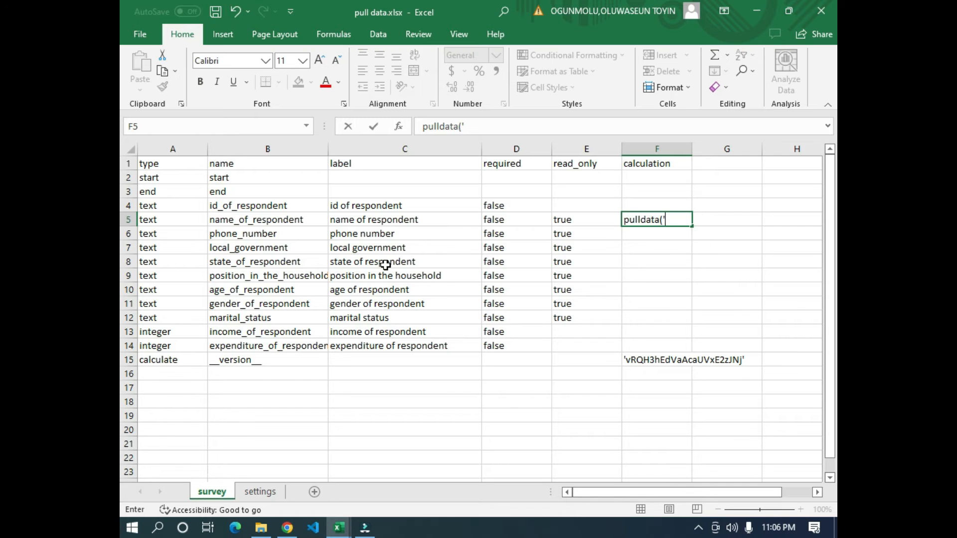
key(alt+Tab)
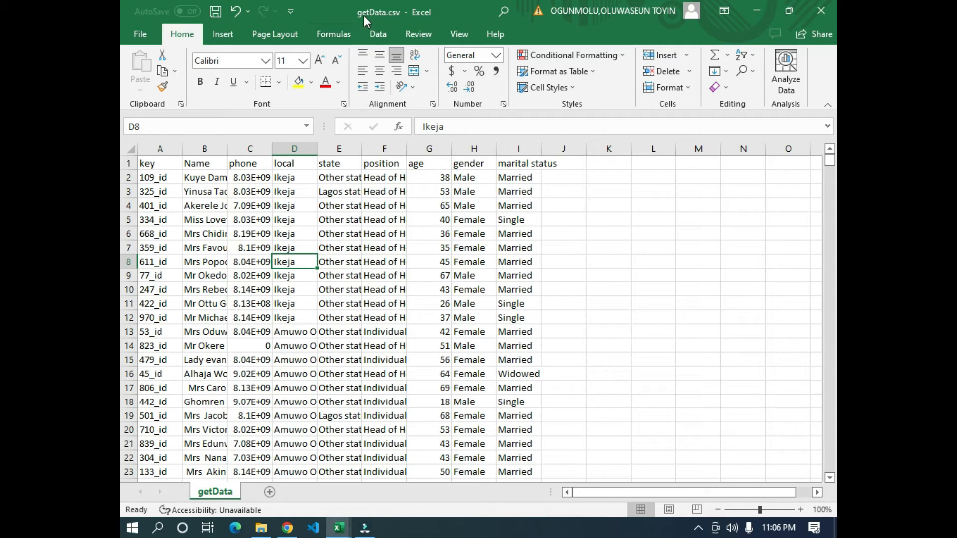
click(344, 303)
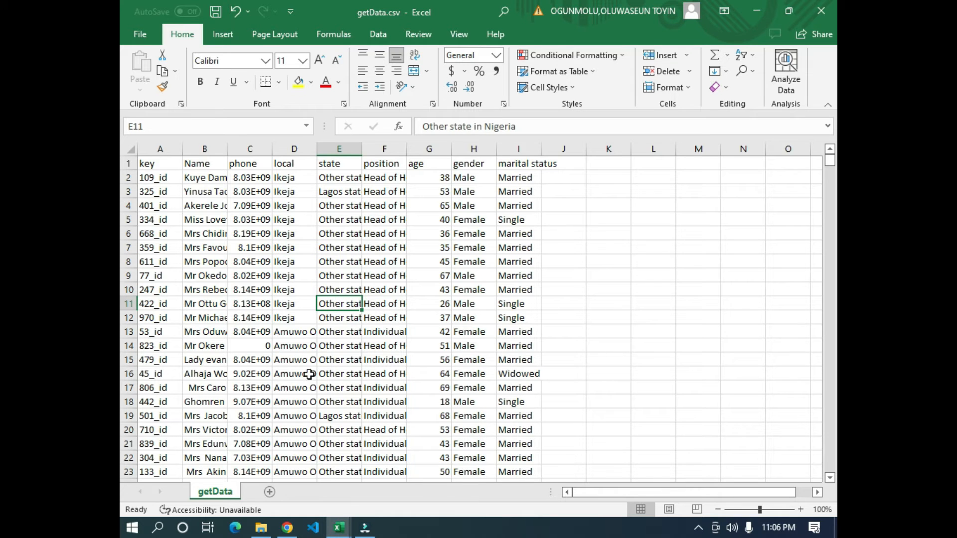
- Switch to KoboToolbox and attach getData.csv from Downloads in the Pull data project's media settings
click(287, 528)
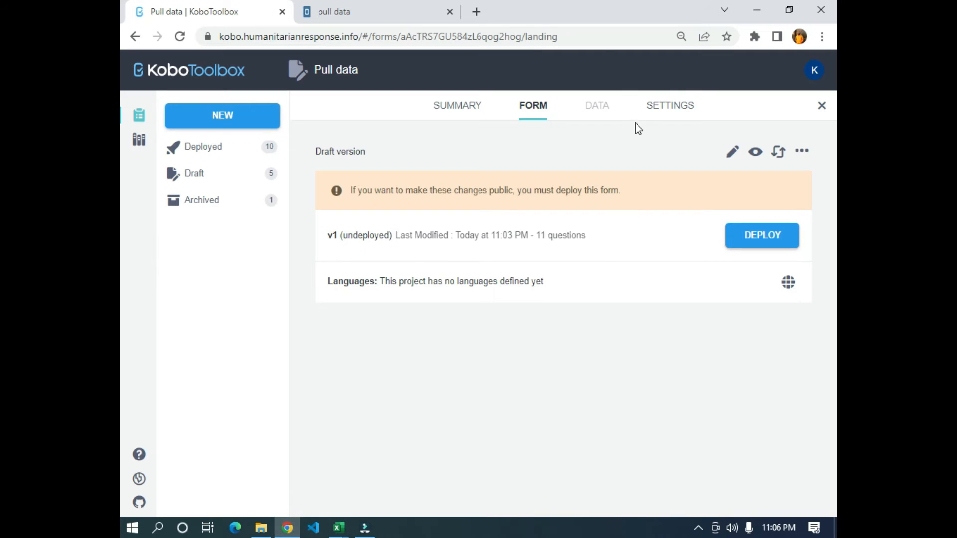
click(676, 102)
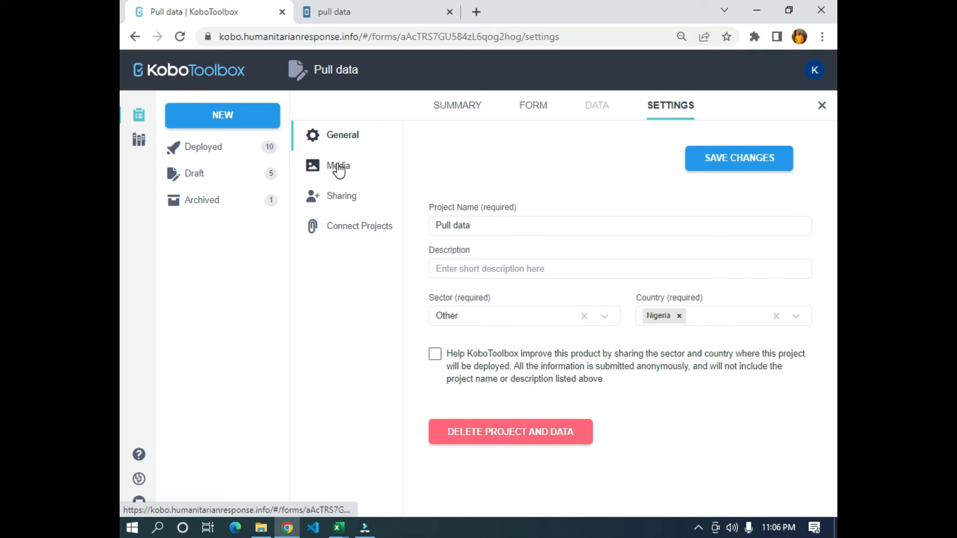
click(339, 168)
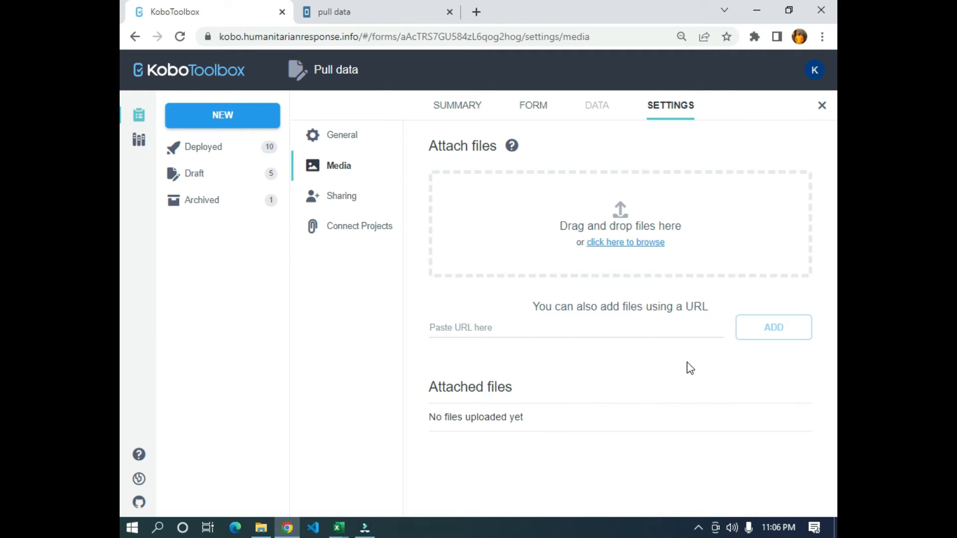
click(591, 231)
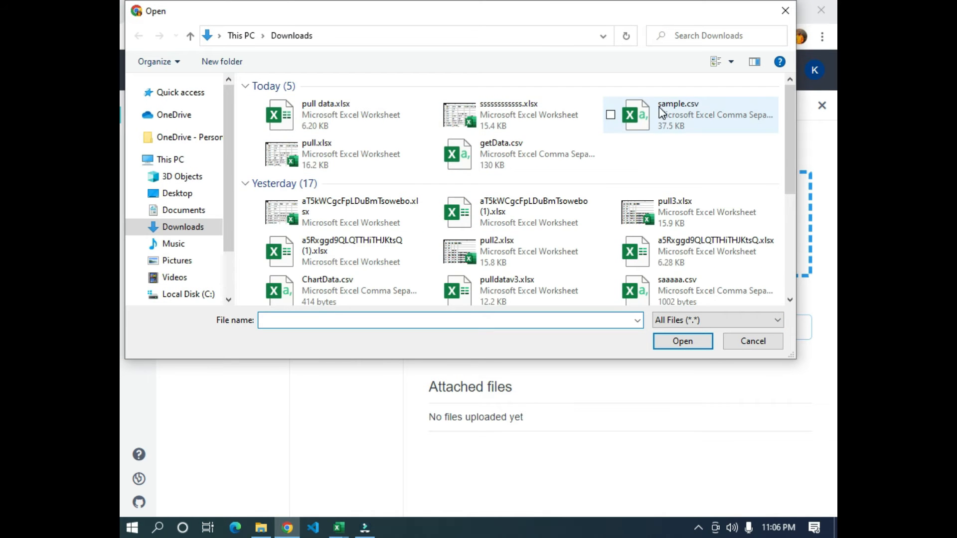
click(508, 164)
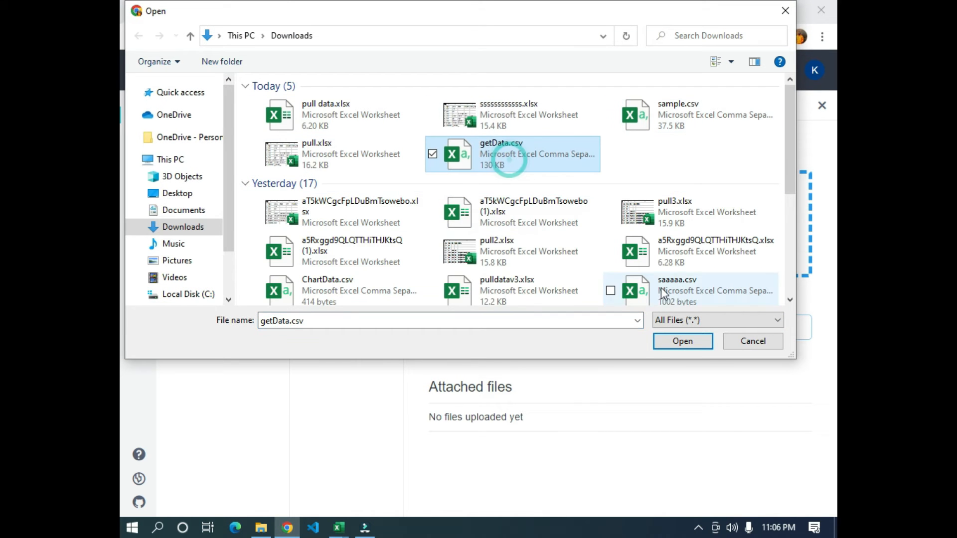
click(668, 340)
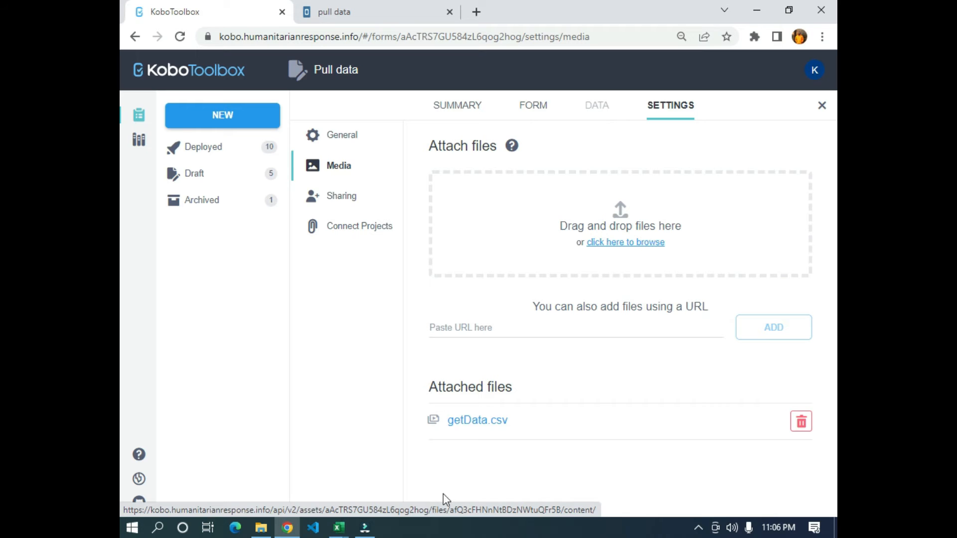
- Copy the attached file's name and extend the name_of_respondent calculation in pull data.xlsx to "pulldata('getData',"
drag(526, 425, 452, 417)
key(ctrl+c)
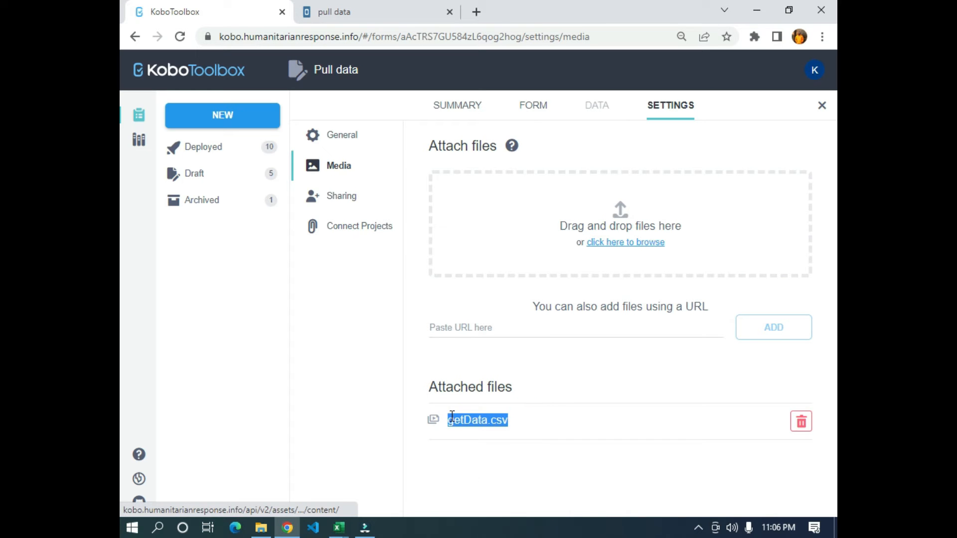
click(452, 424)
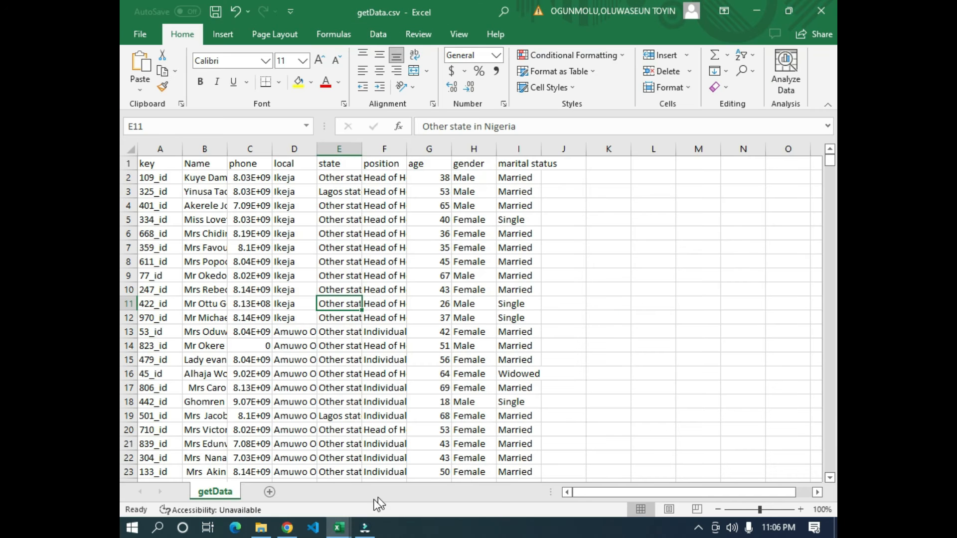
mouse_move(349, 525)
click(438, 466)
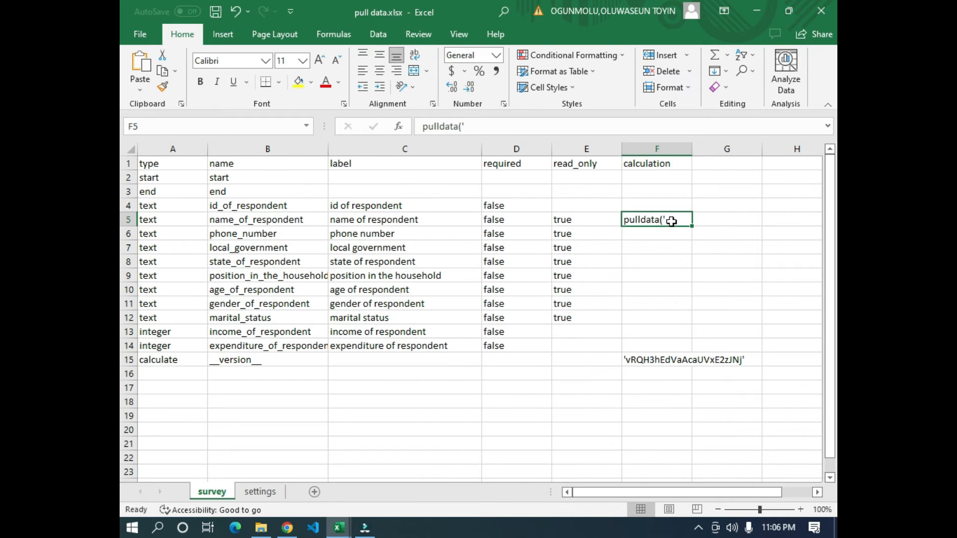
click(484, 124)
key(ctrl+v)
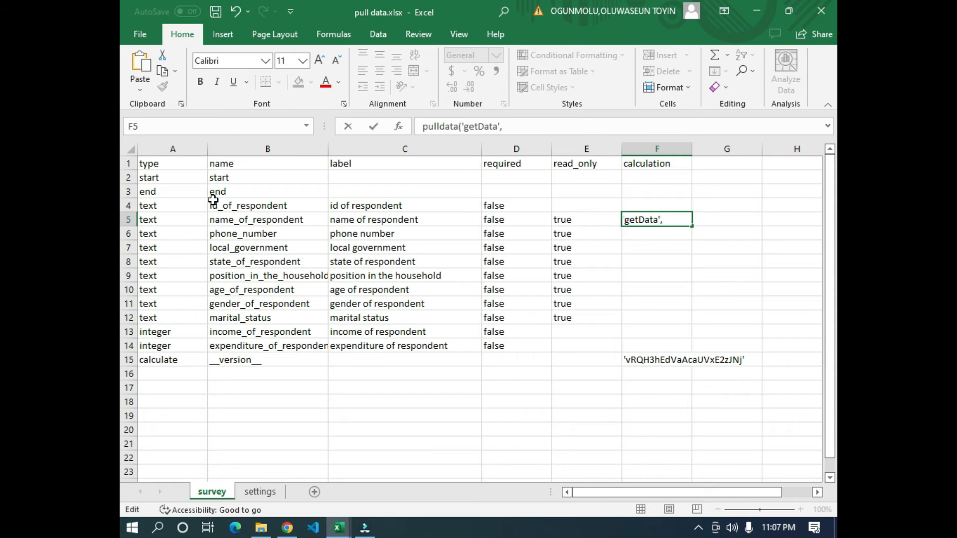
- Copy the Name header from getData.csv and extend the name_of_respondent calculation to "pulldata('getData','Name',"
click(338, 530)
click(149, 205)
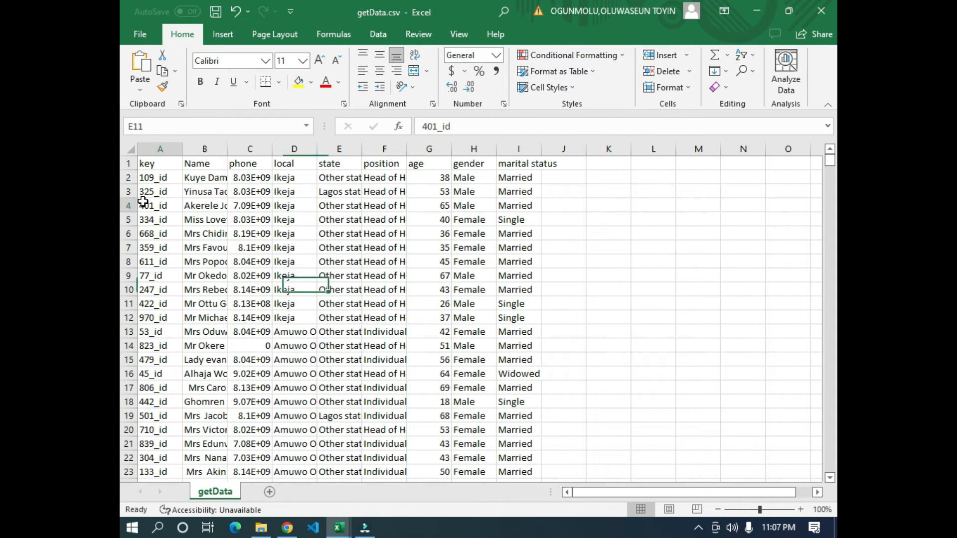
click(197, 165)
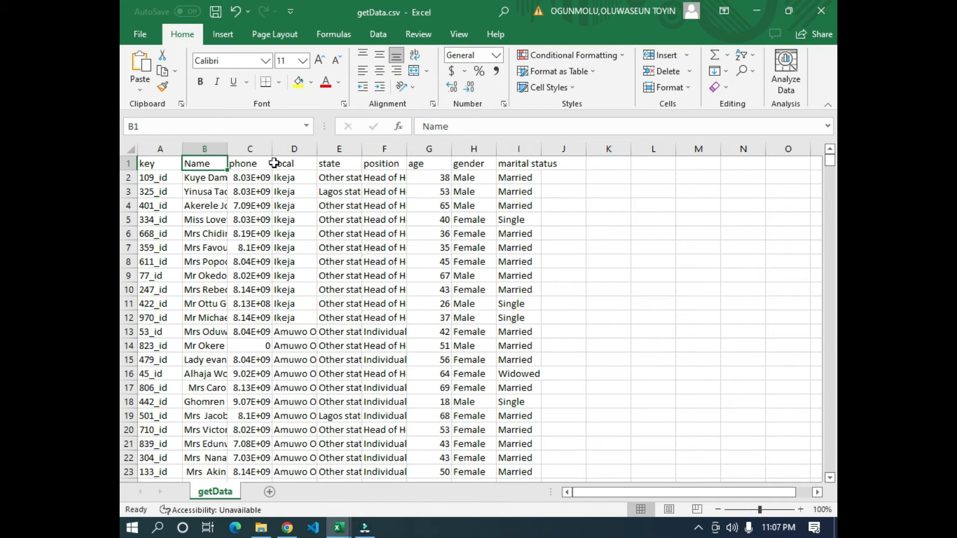
drag(457, 130, 354, 145)
key(ctrl+c)
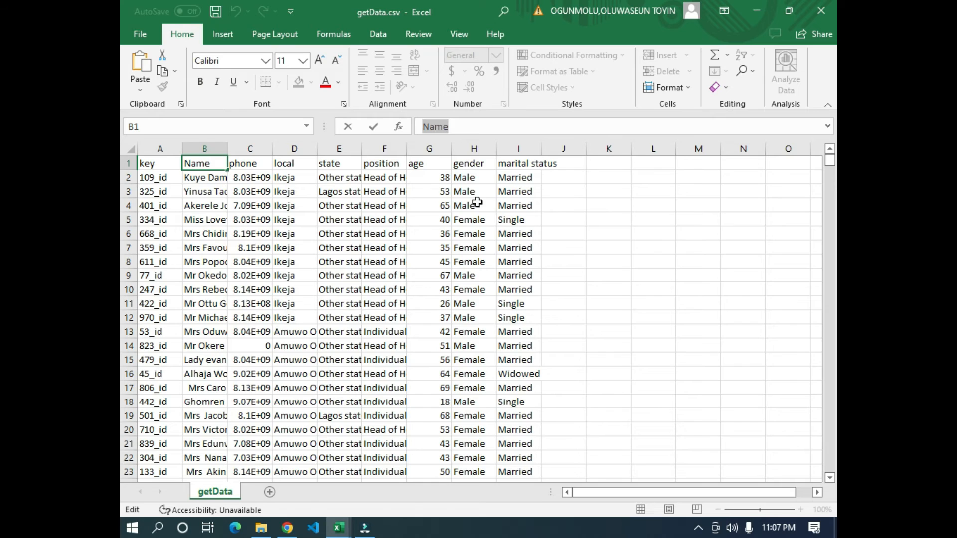
key(alt+Tab)
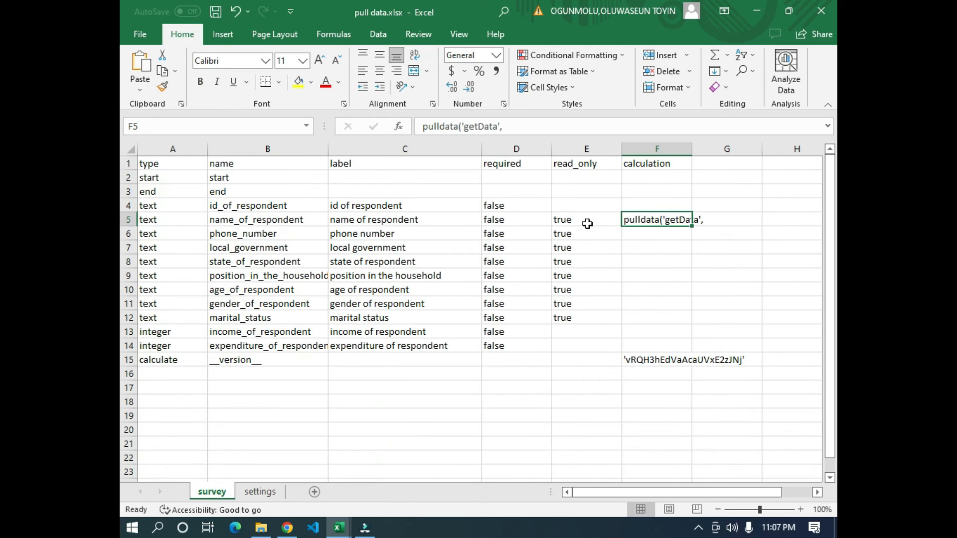
click(504, 126)
key(ctrl+v)
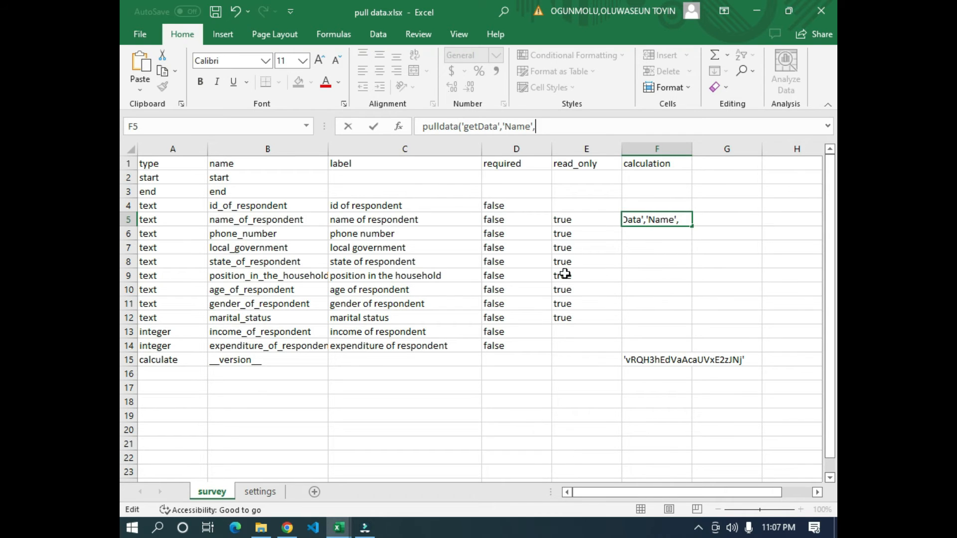
- Copy the key header from getData.csv and extend the name_of_respondent calculation in pull data.xlsx to "pulldata('getData','Name','key',${"
click(543, 277)
click(651, 220)
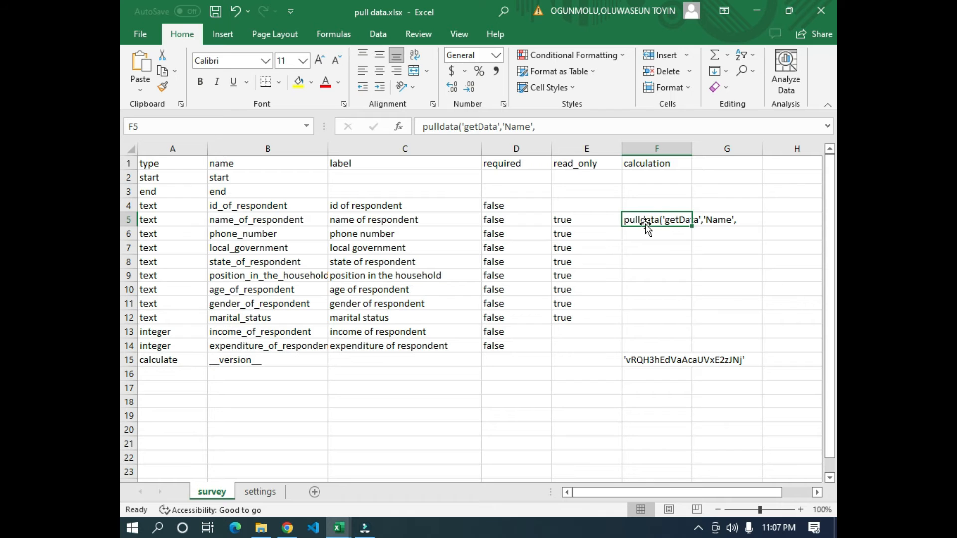
click(537, 130)
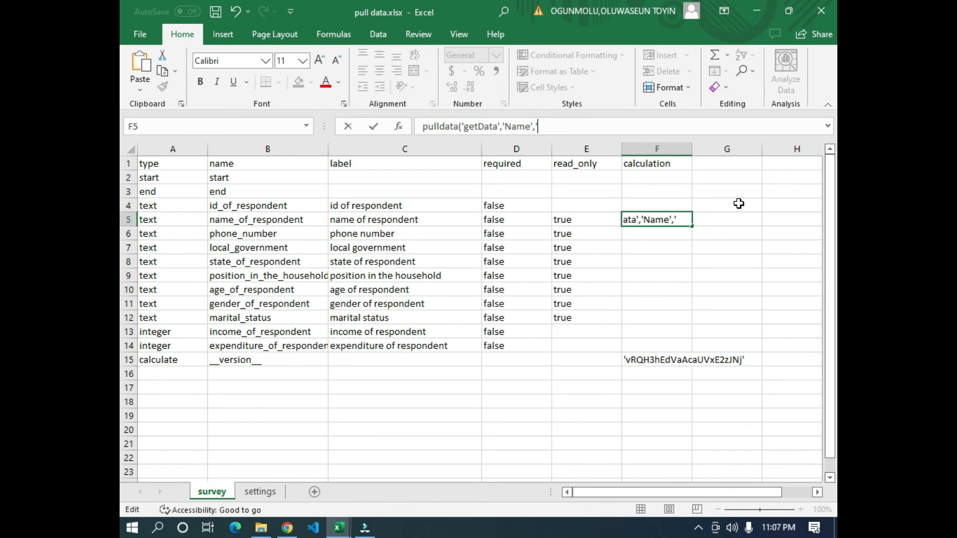
key(alt+Tab)
click(159, 165)
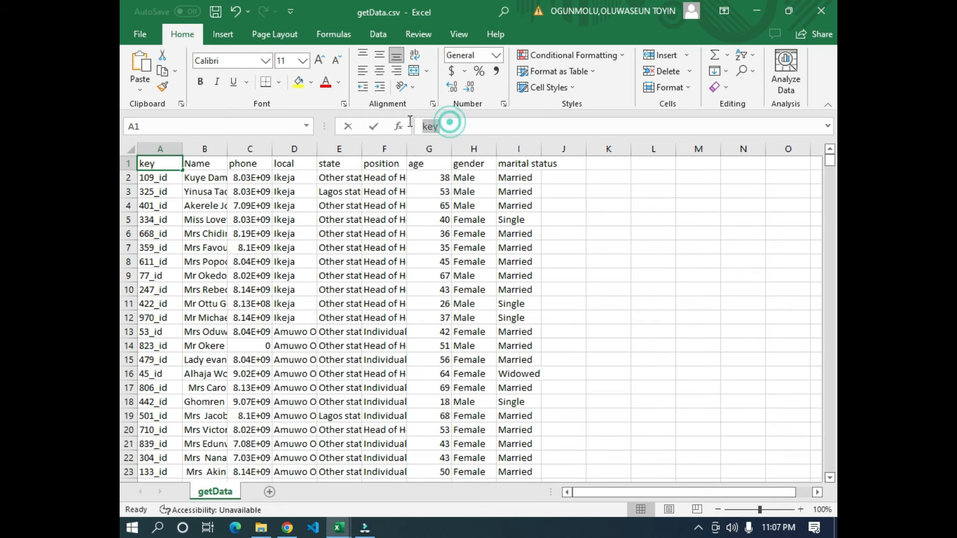
drag(446, 126, 410, 126)
key(ctrl+c)
key(alt+Tab)
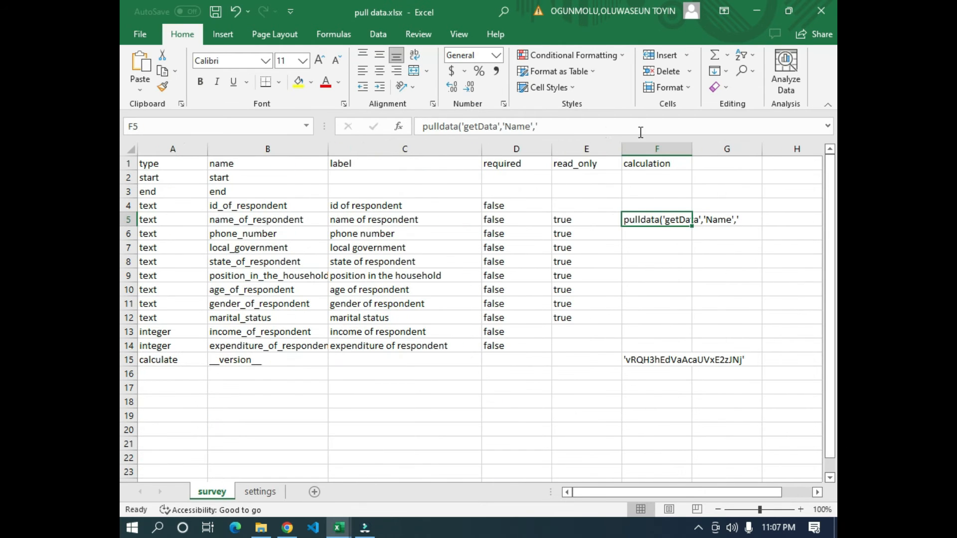
click(565, 123)
key(ctrl+v)
text(')
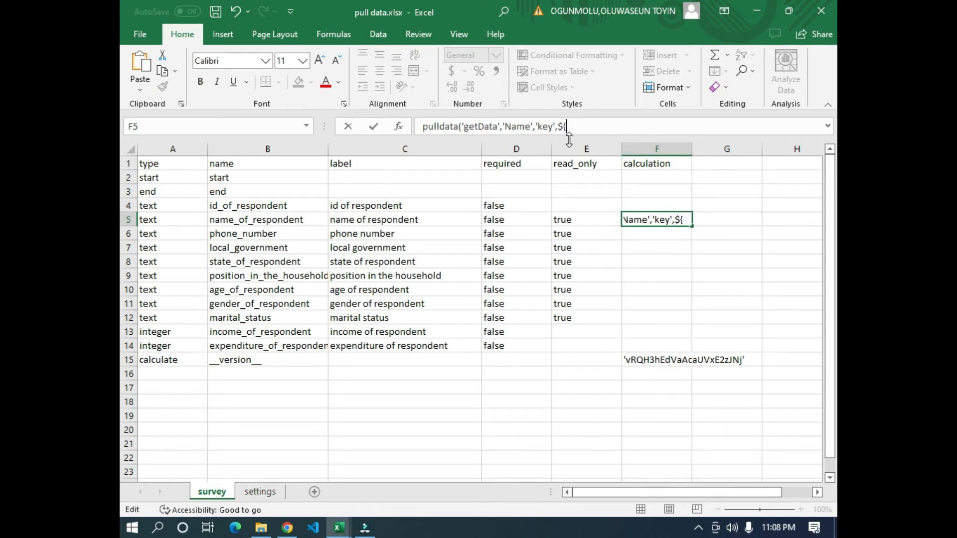
- Rename the id_of_respondent question to "id" in the survey sheet's name column
click(223, 205)
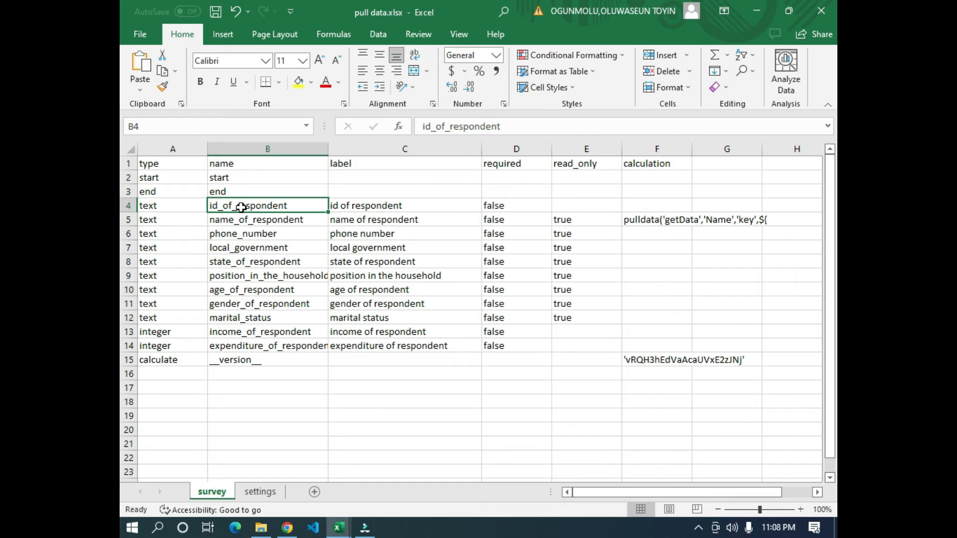
key(ctrl+c)
click(504, 126)
click(246, 232)
click(265, 205)
text(id)
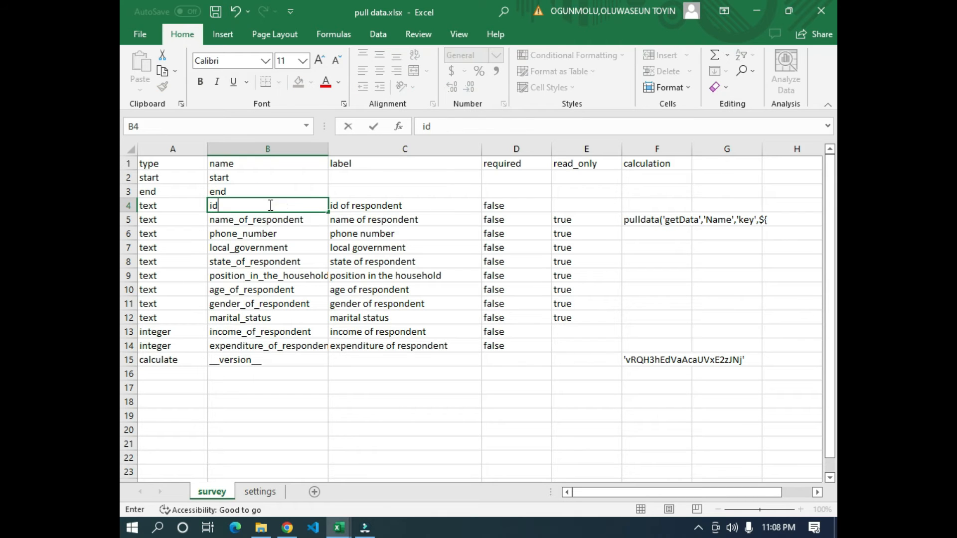
key(Return)
click(212, 206)
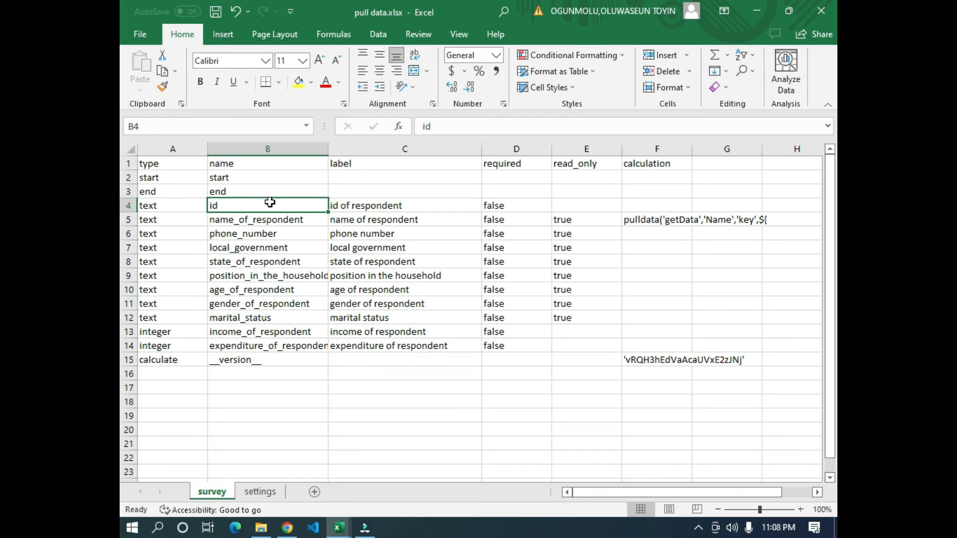
- Complete the name_of_respondent calculation as "pulldata('getData','Name','key',${id})"
click(638, 219)
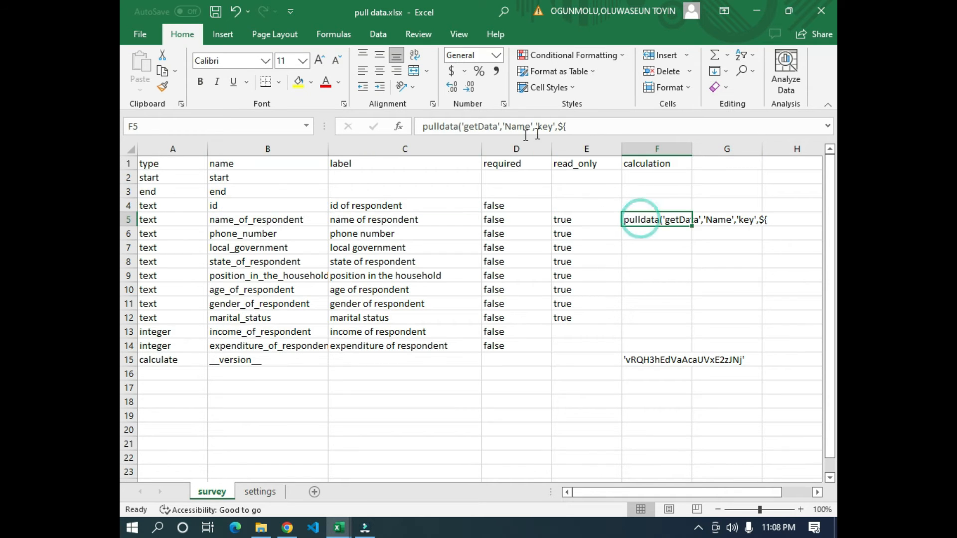
click(583, 127)
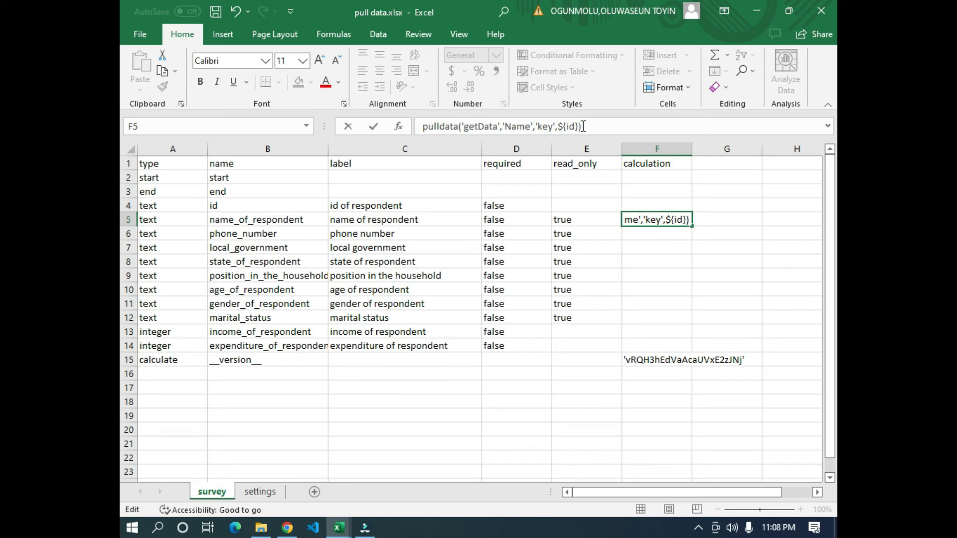
key(Return)
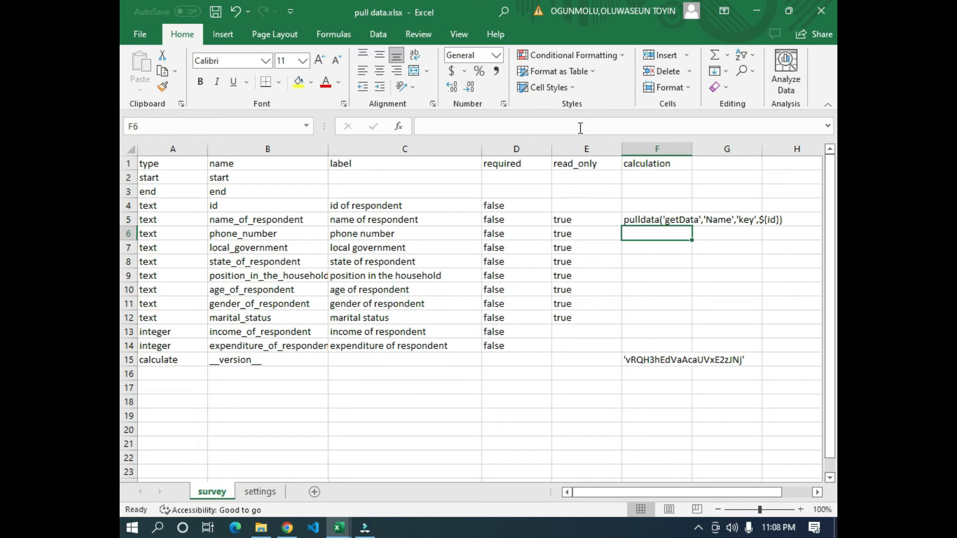
- Compare the calculation's 'getData' argument with the attached file in KoboToolbox's media settings, ending back in pull data.xlsx
click(644, 220)
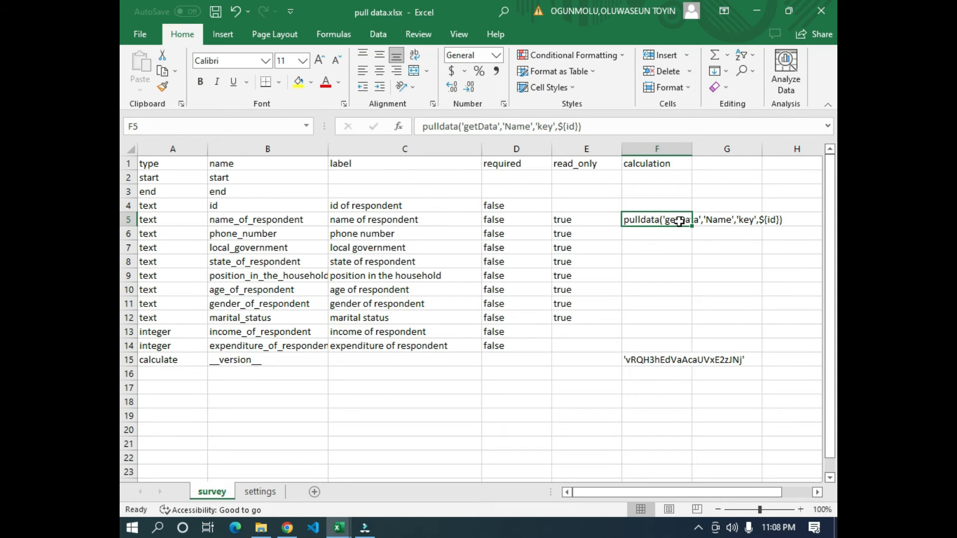
click(339, 527)
click(257, 472)
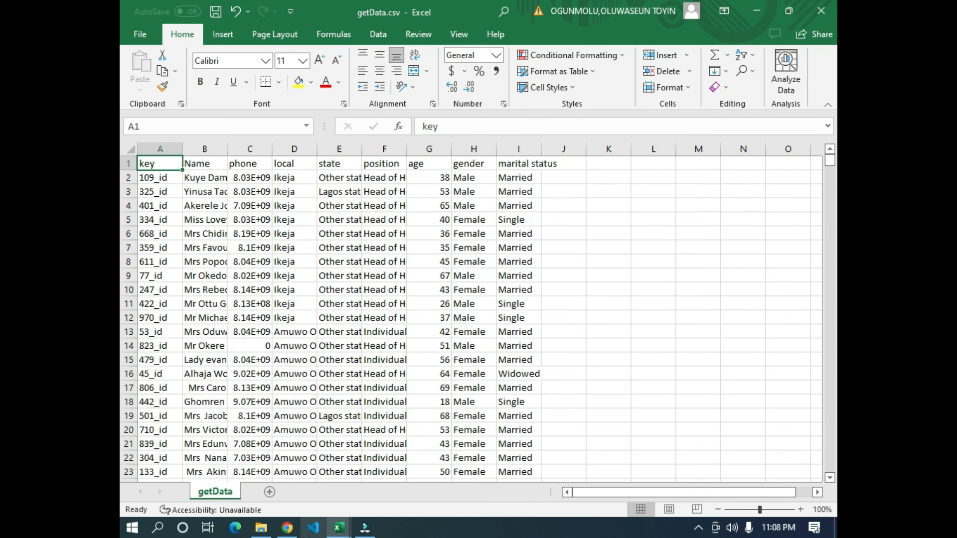
click(288, 528)
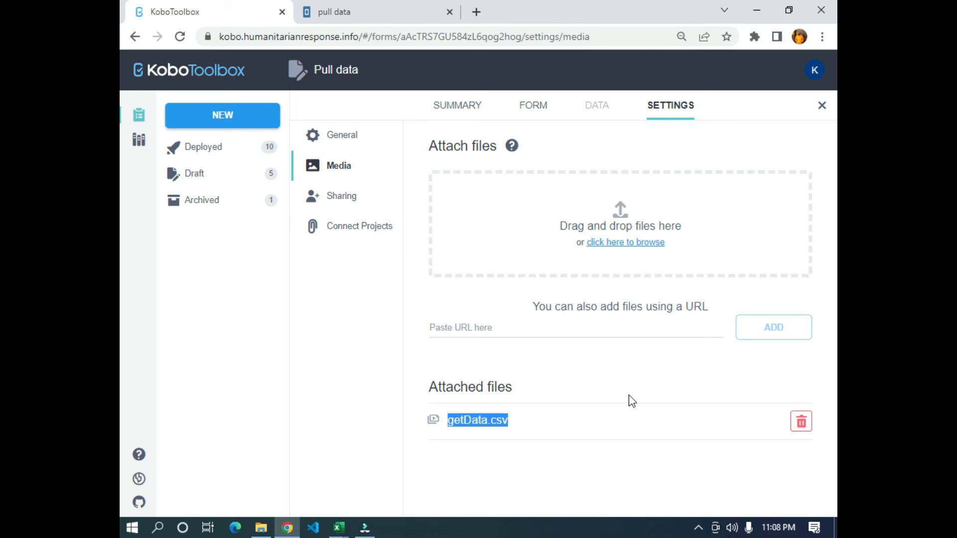
click(562, 384)
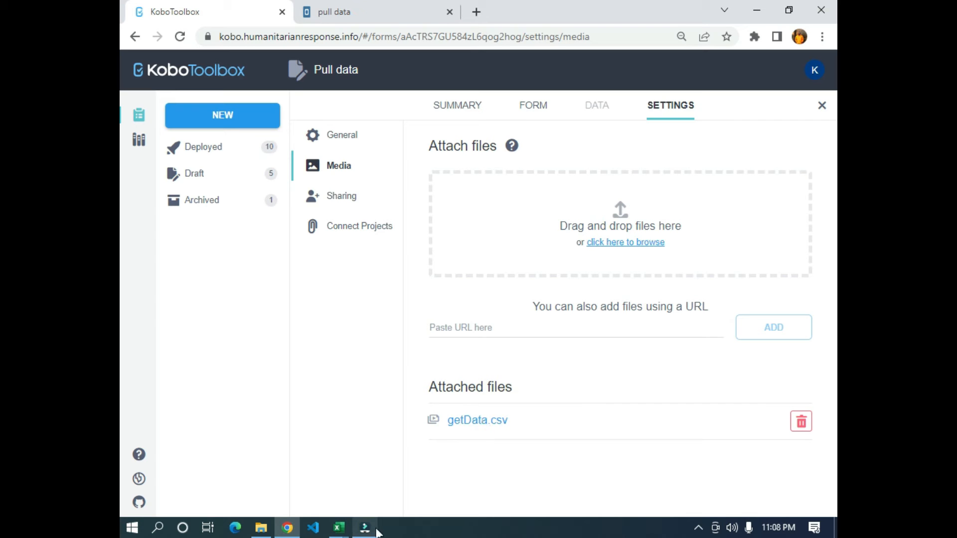
click(339, 528)
click(387, 461)
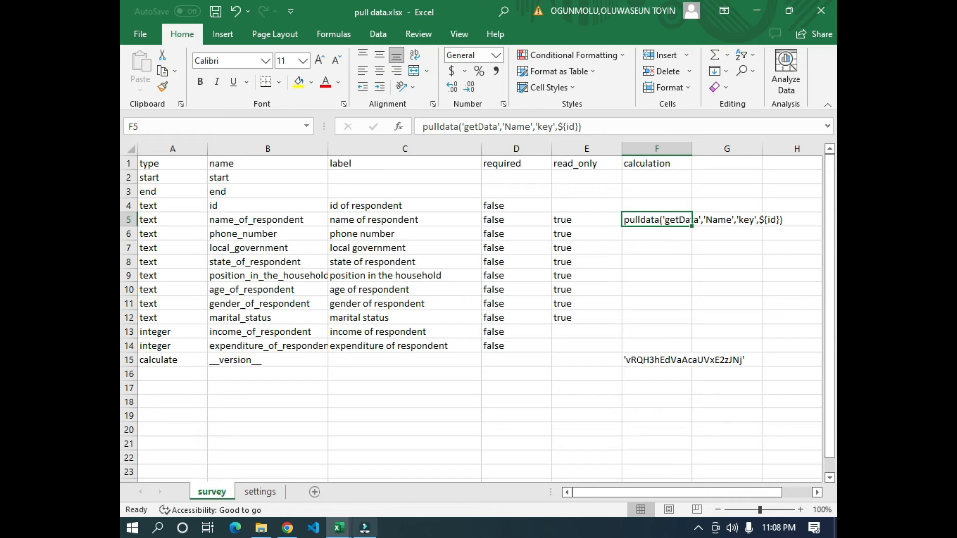
- Compare the calculation's 'Name', 'key' and ${id} arguments with the Name and key columns of getData.csv and the id question
click(335, 528)
click(252, 474)
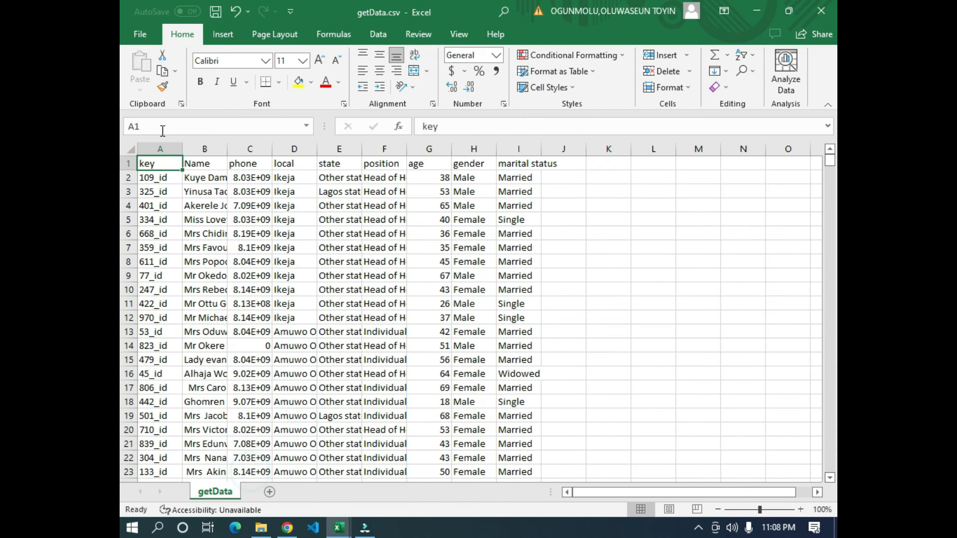
click(199, 162)
key(alt+Tab)
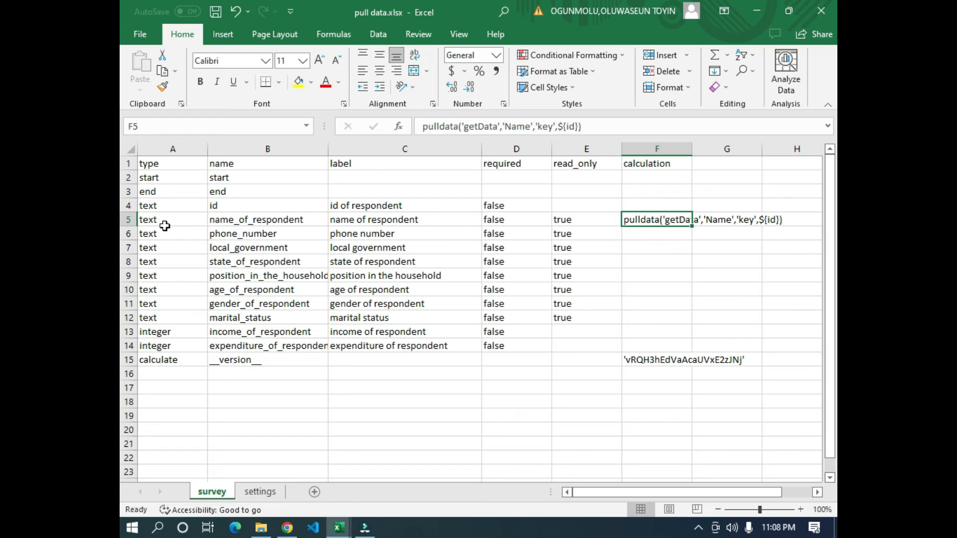
drag(212, 219, 601, 217)
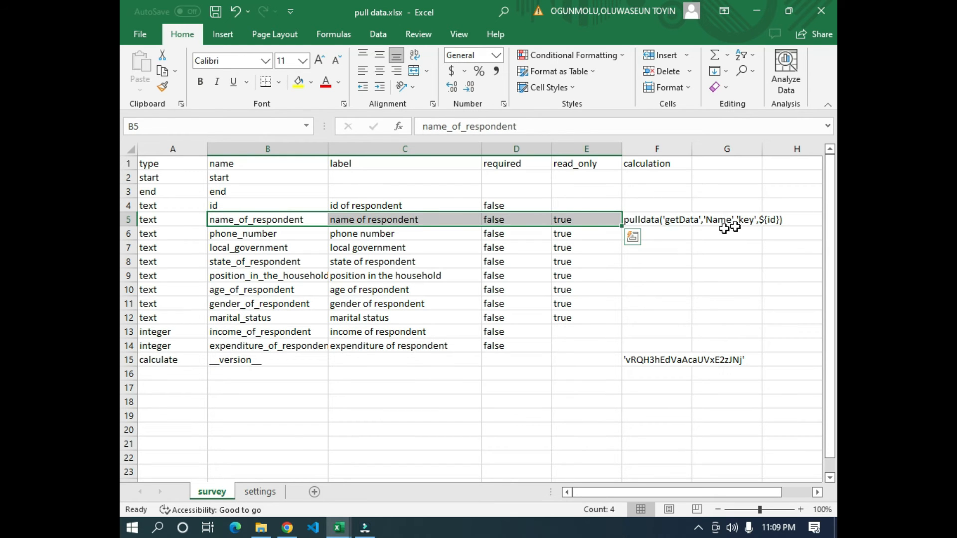
key(alt+Tab)
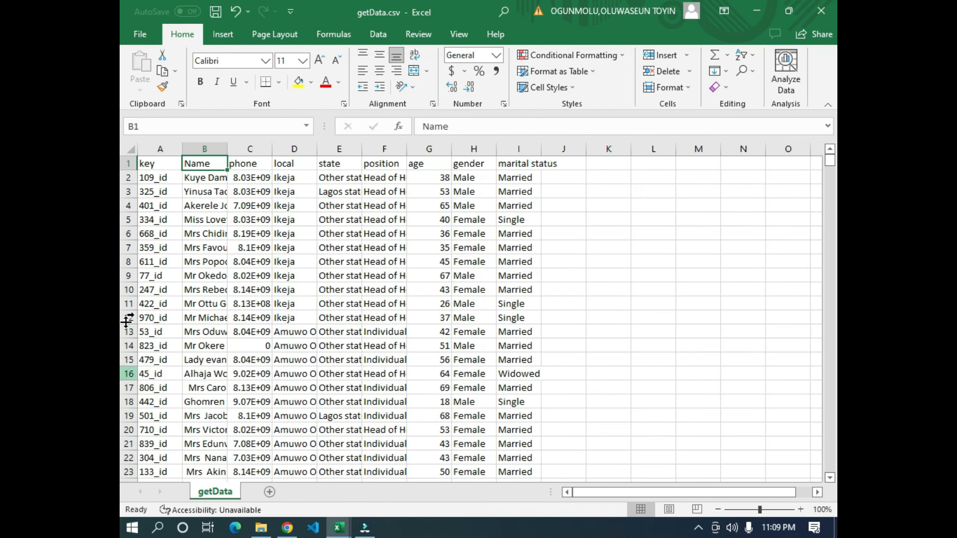
click(149, 164)
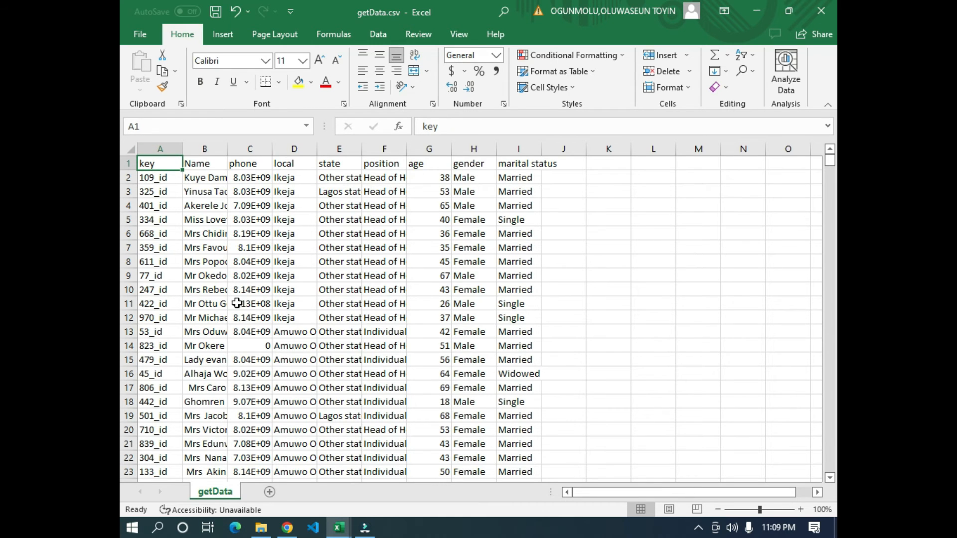
drag(152, 178, 134, 327)
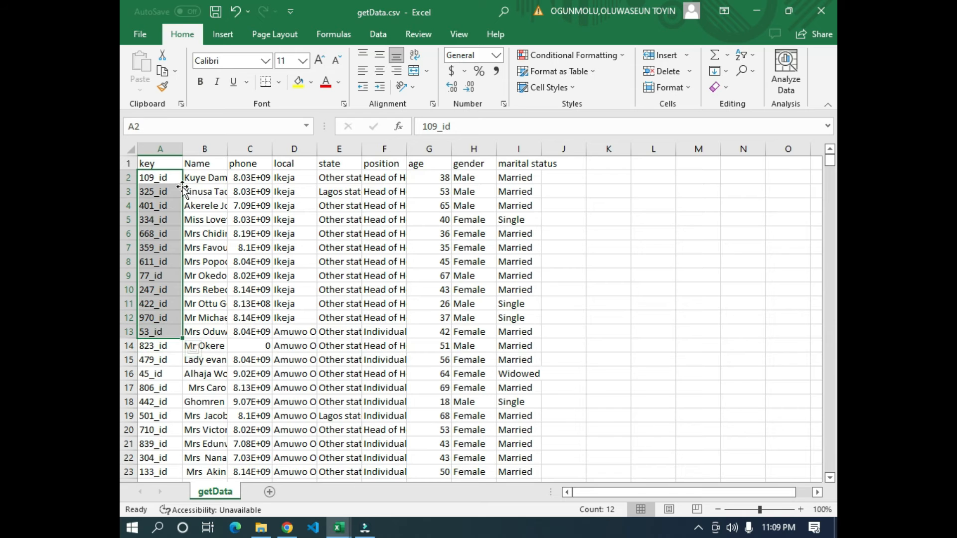
key(alt+Tab)
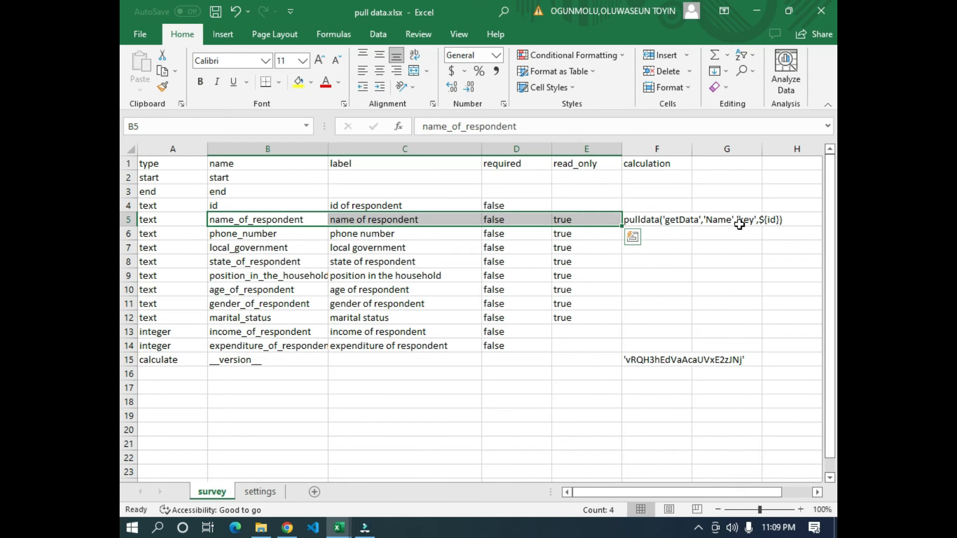
click(223, 206)
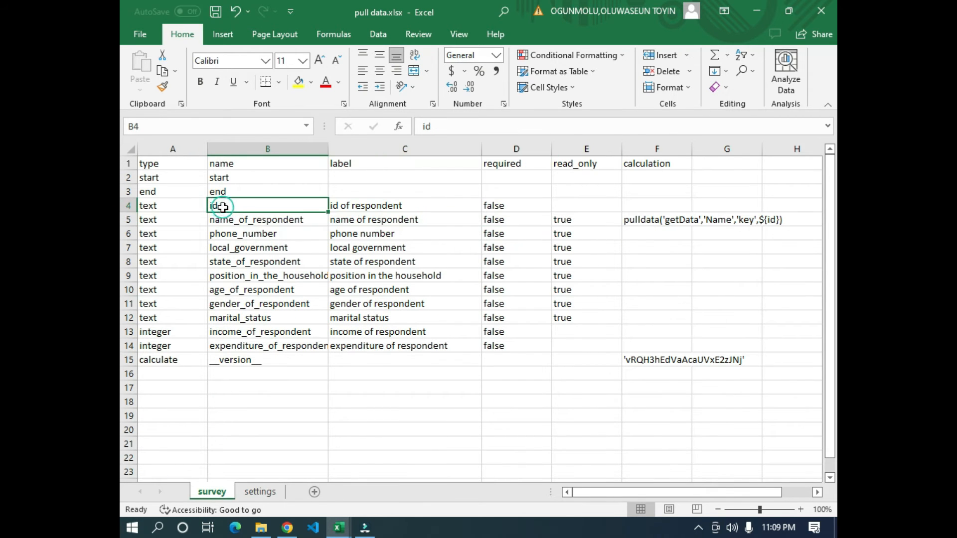
- Fill the name_of_respondent calculation down through the marital_status row
click(680, 223)
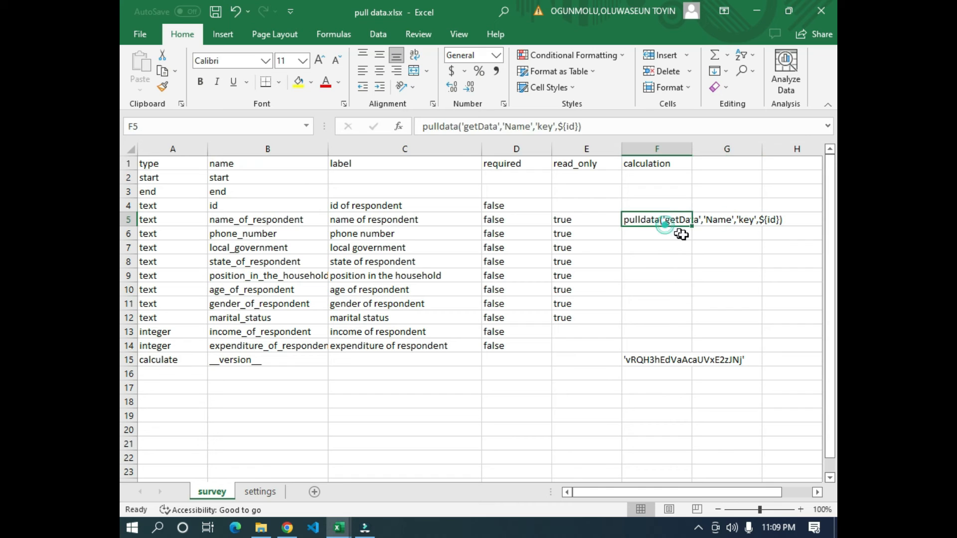
drag(692, 233, 675, 320)
- Change the pulled column in the phone_number calculation to 'phone' and check it against the phone header in getData.csv
click(649, 237)
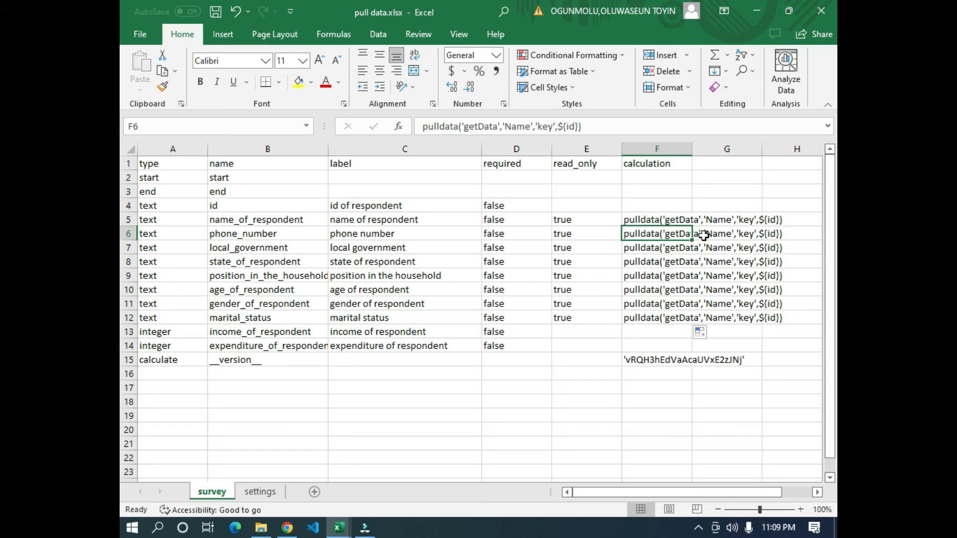
click(531, 129)
key(BackSpace)
key(BackSpace)
key(BackSpace)
key(BackSpace)
text(pho)
key(BackSpace)
text(one)
click(513, 272)
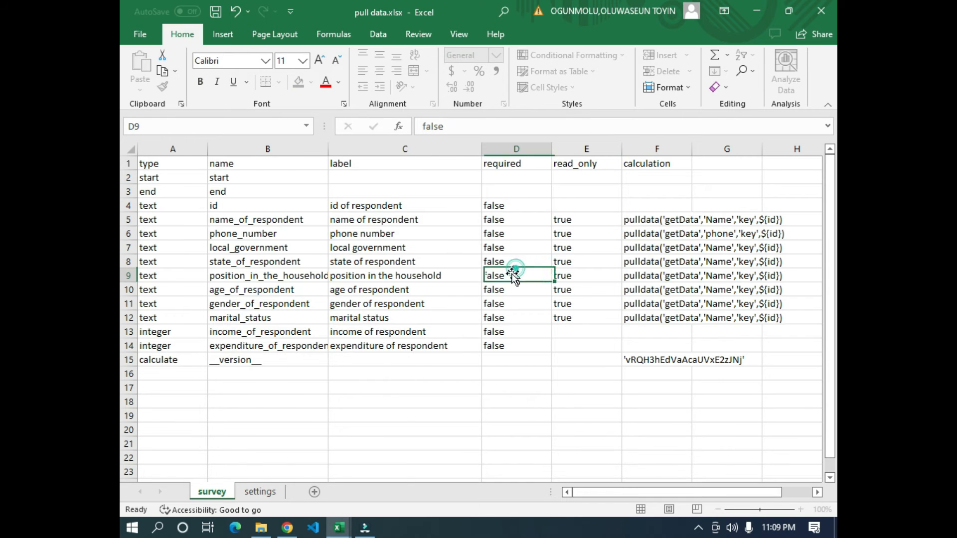
key(alt+Tab)
click(241, 166)
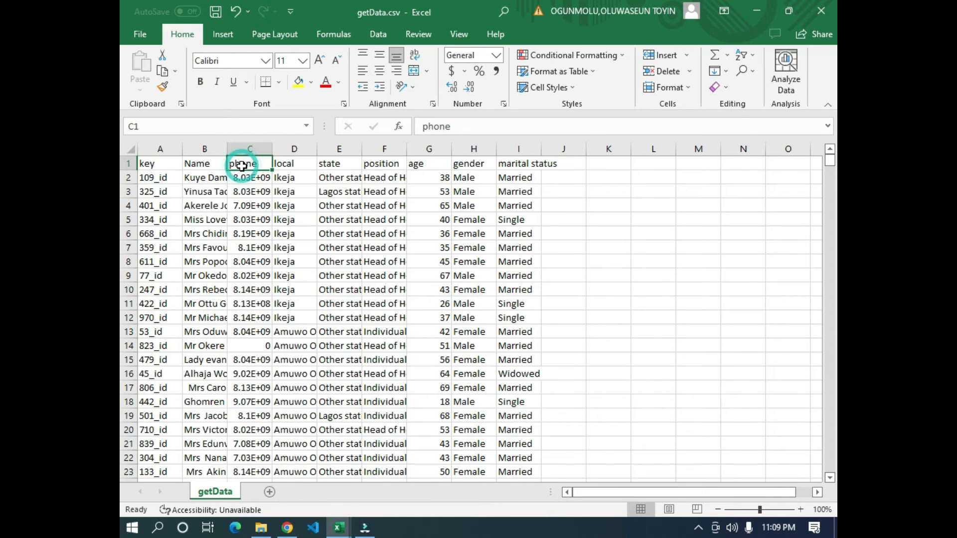
key(alt+Tab)
click(518, 276)
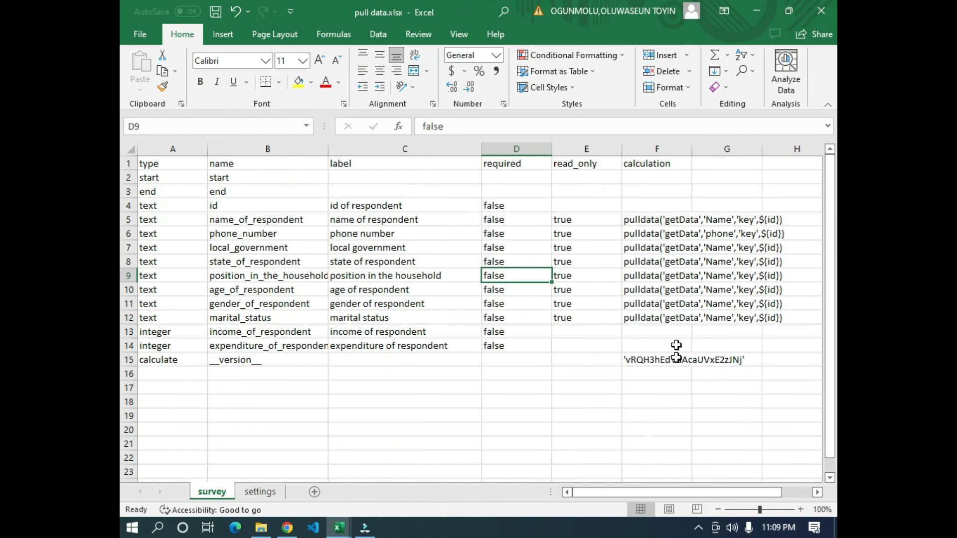
click(571, 237)
click(646, 235)
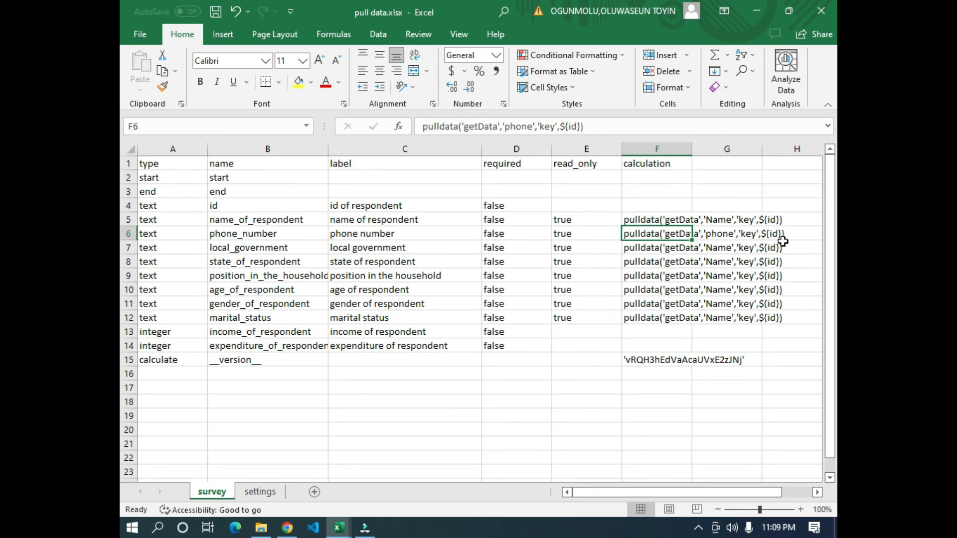
- Check the local header in getData.csv and change the pulled column in the local_government calculation to 'local'
key(alt+Tab)
click(288, 164)
key(alt+Tab)
click(636, 247)
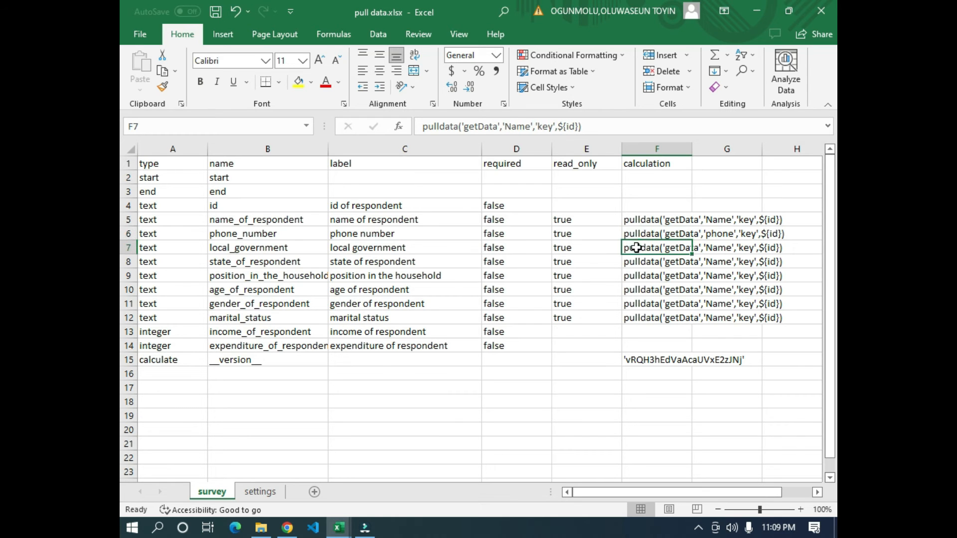
click(532, 128)
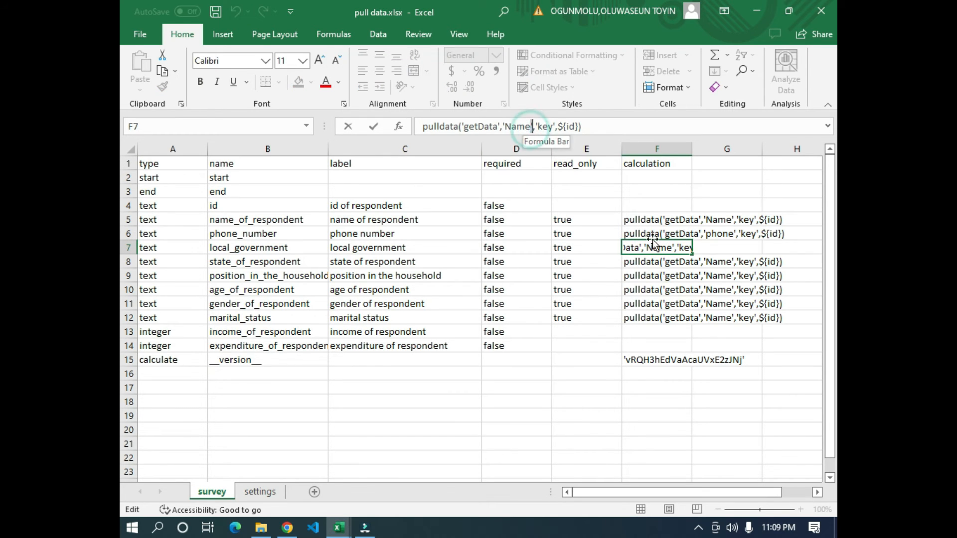
key(BackSpace)
key(BackSpace)
key(BackSpace)
key(BackSpace)
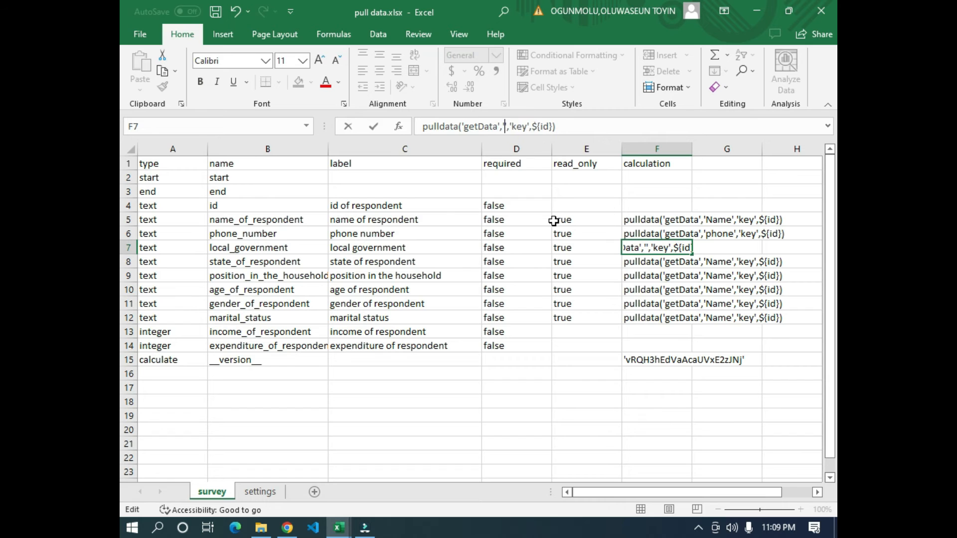
text(local)
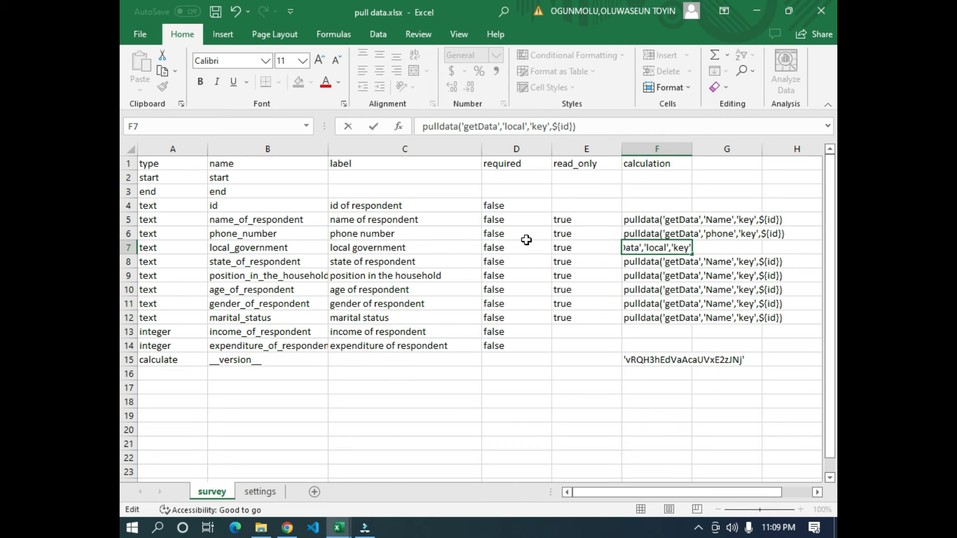
click(544, 277)
click(323, 261)
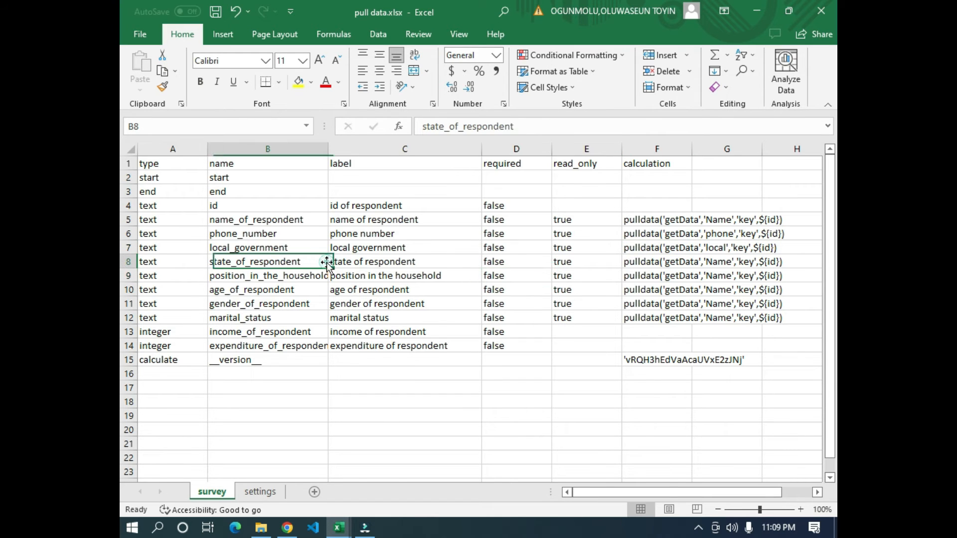
- Check the state header in getData.csv and change the pulled column in the state_of_respondent calculation to 'state'
click(656, 260)
key(alt+Tab)
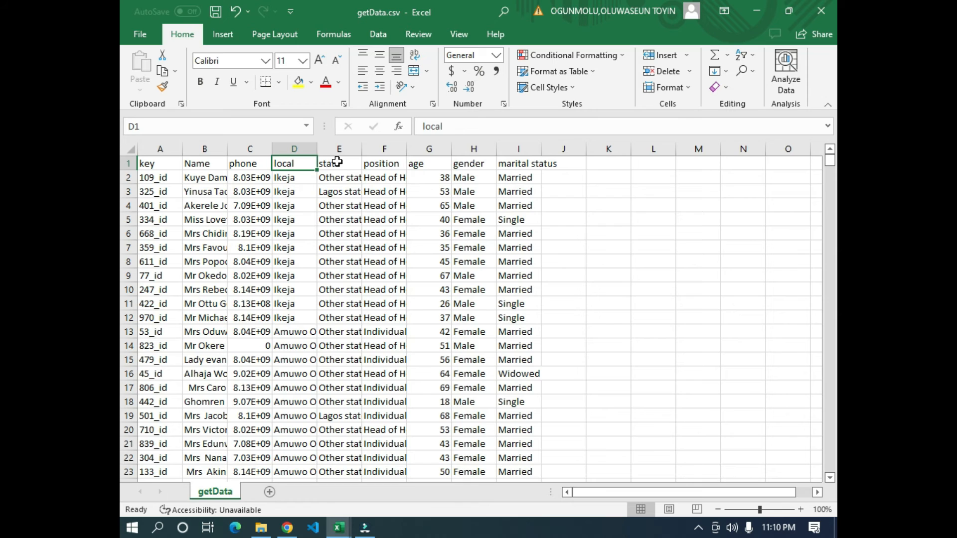
click(337, 162)
key(alt+Tab)
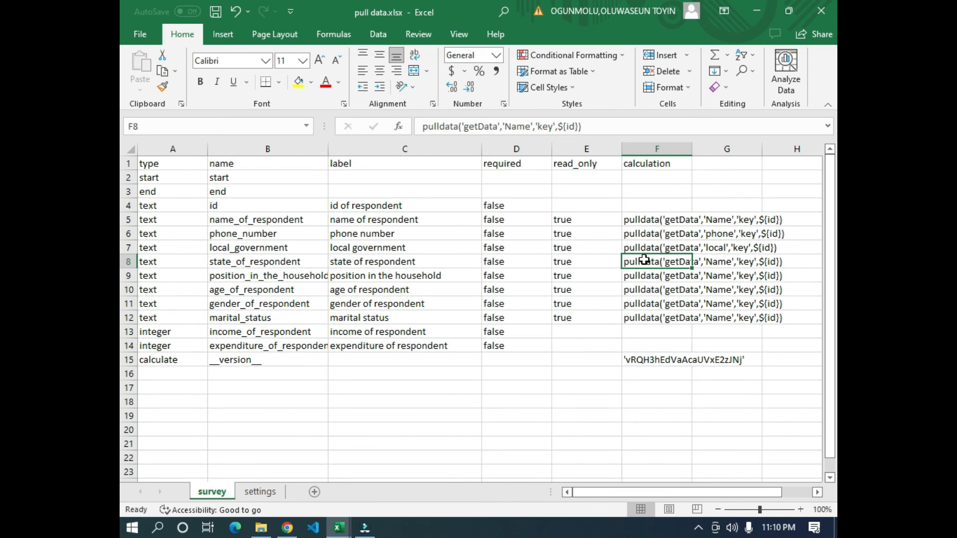
key(alt+Tab)
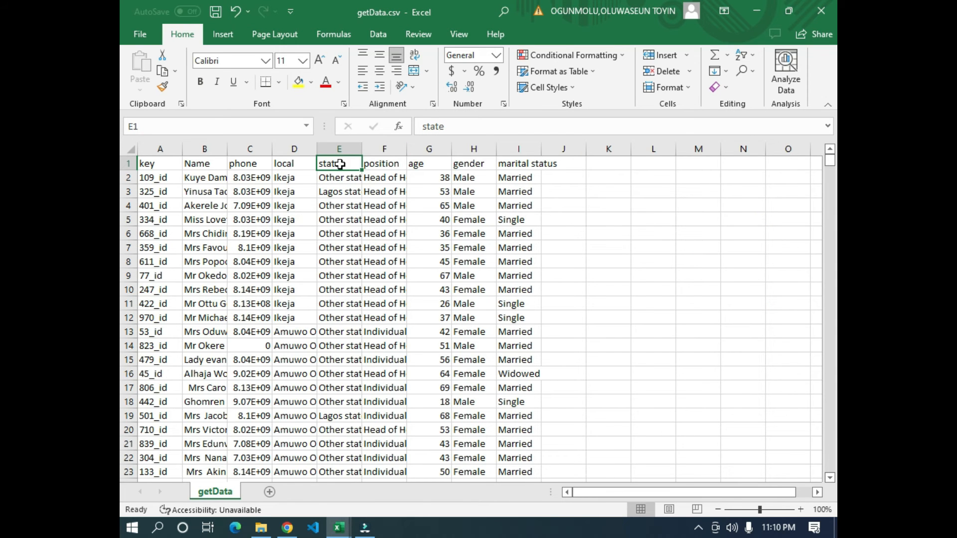
key(alt+Tab)
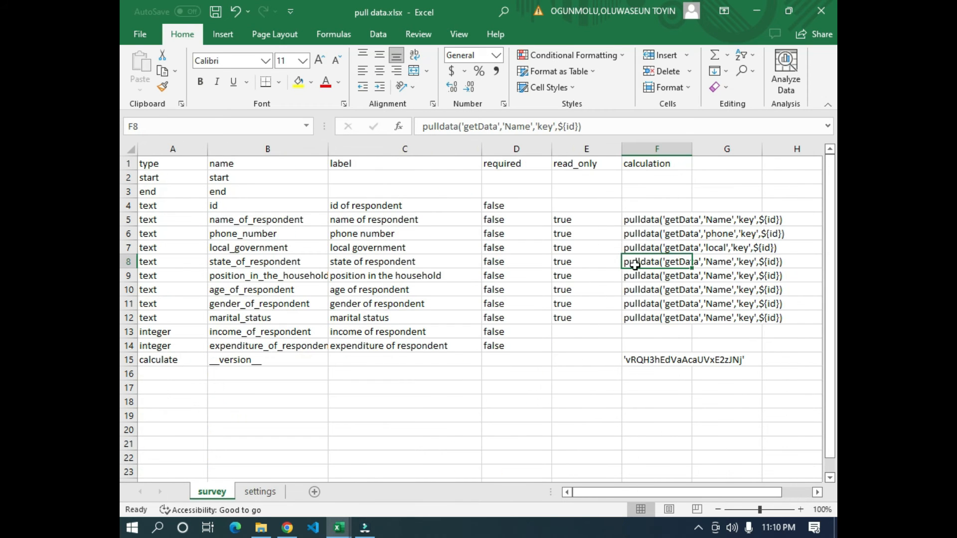
click(532, 126)
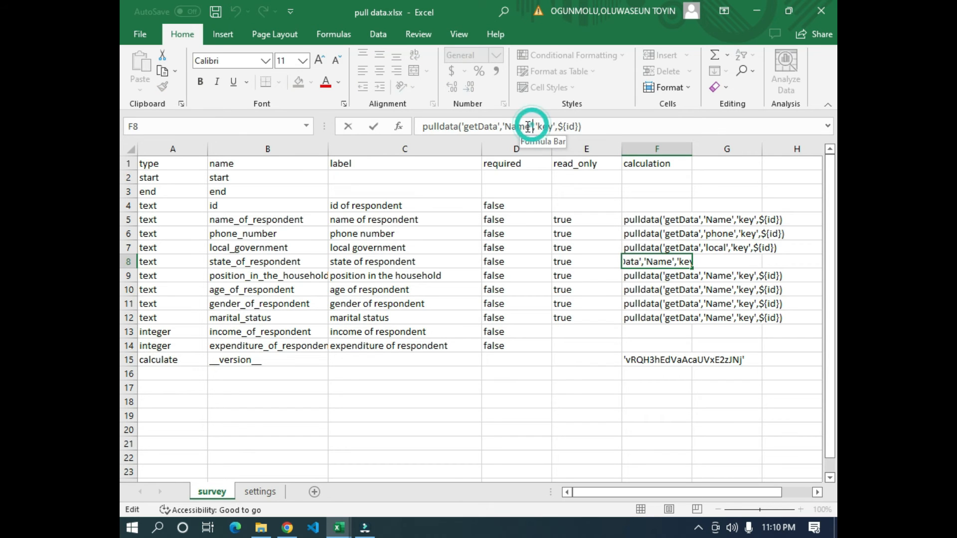
key(BackSpace)
key(BackSpace)
key(BackSpace)
key(BackSpace)
text(state)
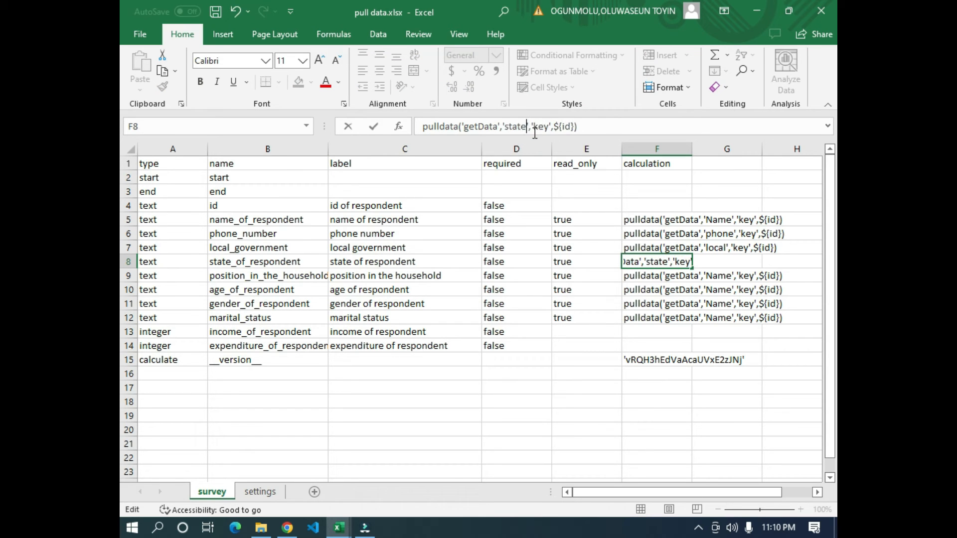
click(626, 305)
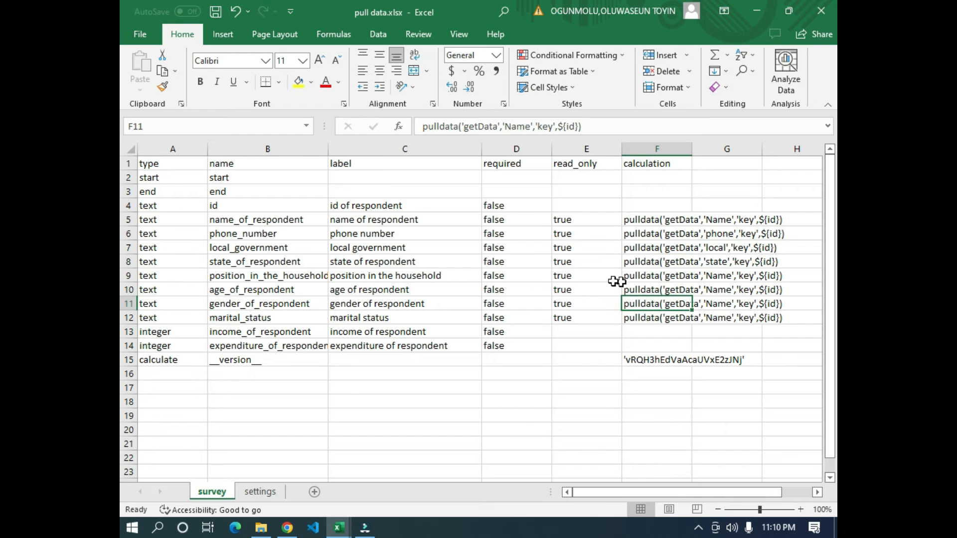
- Check the position header in getData.csv and change the pulled column in the position_in_the_household calculation to 'position'
key(alt+Tab)
key(alt+Tab)
click(653, 278)
click(533, 129)
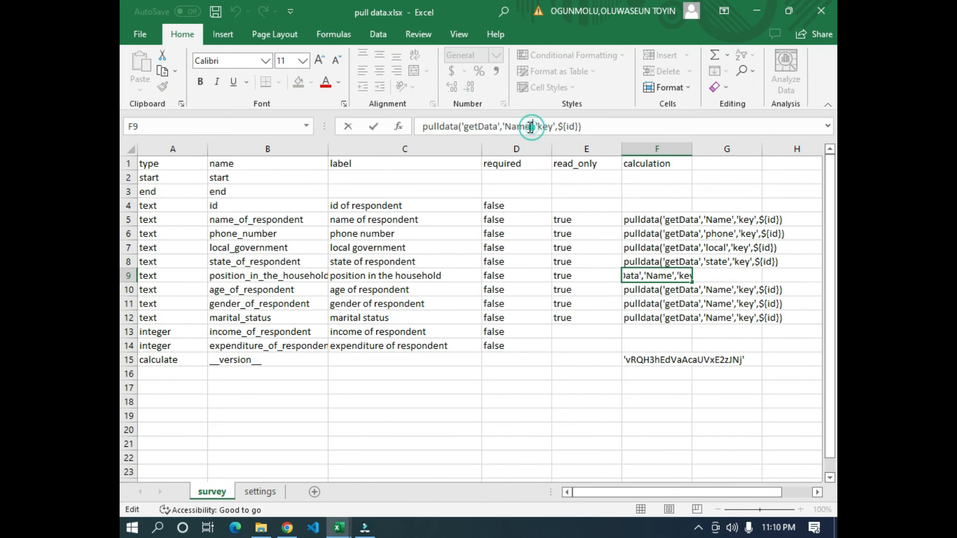
key(BackSpace)
key(BackSpace)
key(BackSpace)
key(BackSpace)
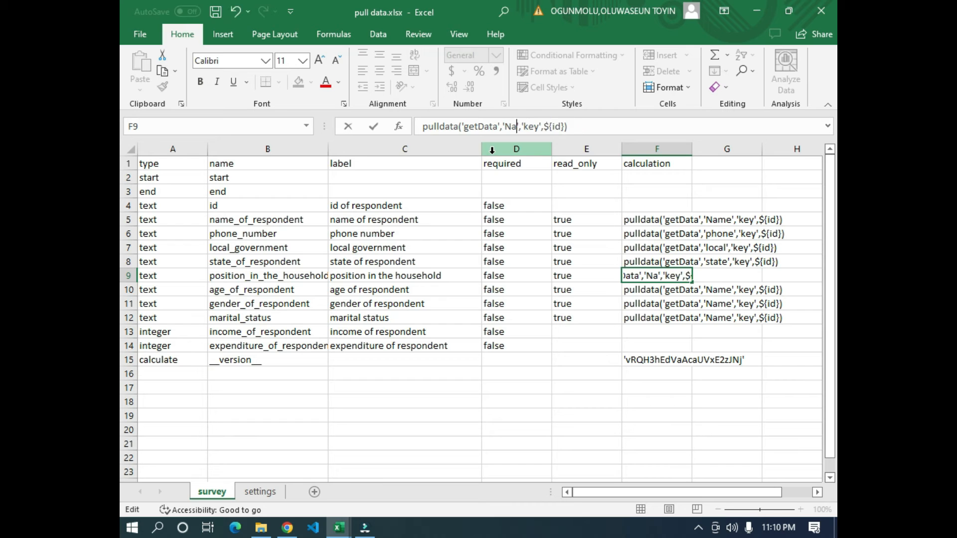
text(position)
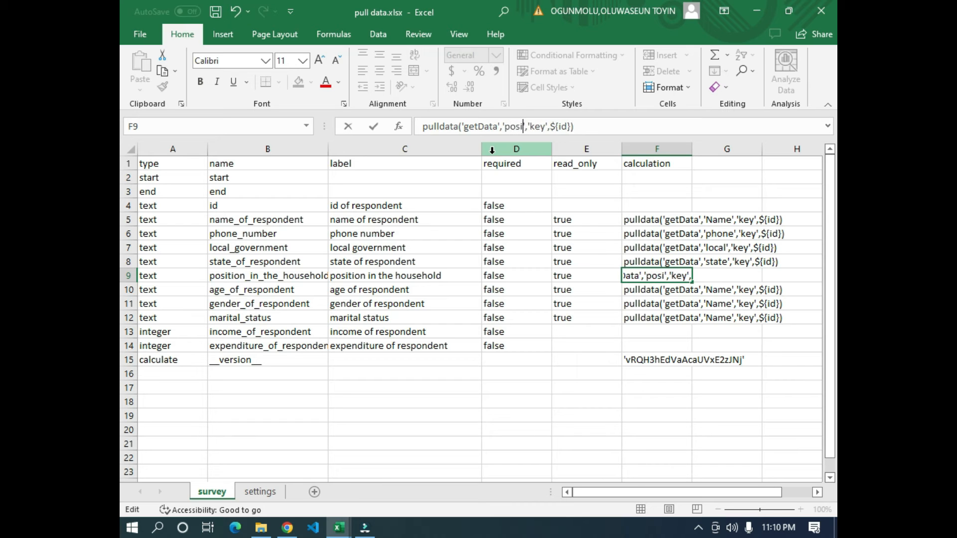
click(466, 301)
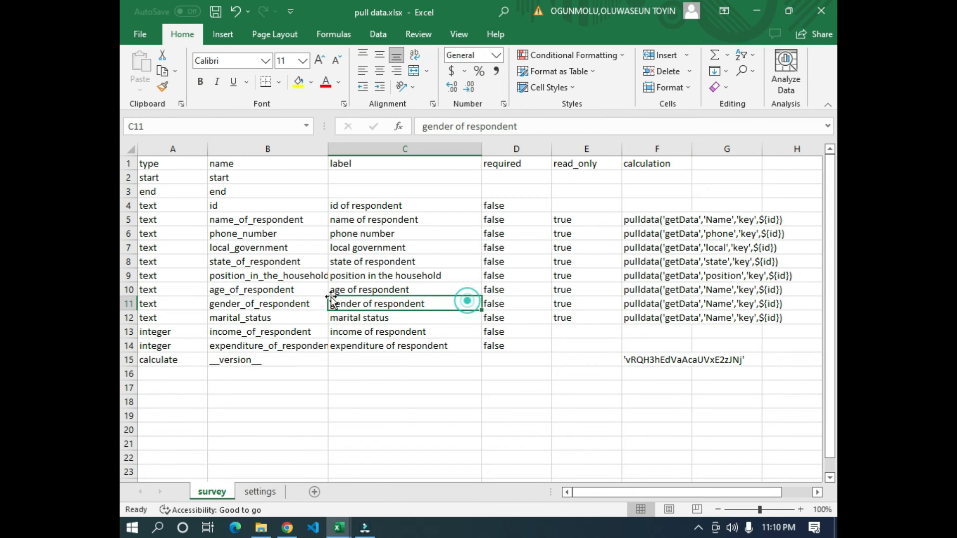
- Check the age header in getData.csv and change the pulled column in the age_of_respondent calculation to 'age'
key(alt+Tab)
click(418, 169)
key(alt+Tab)
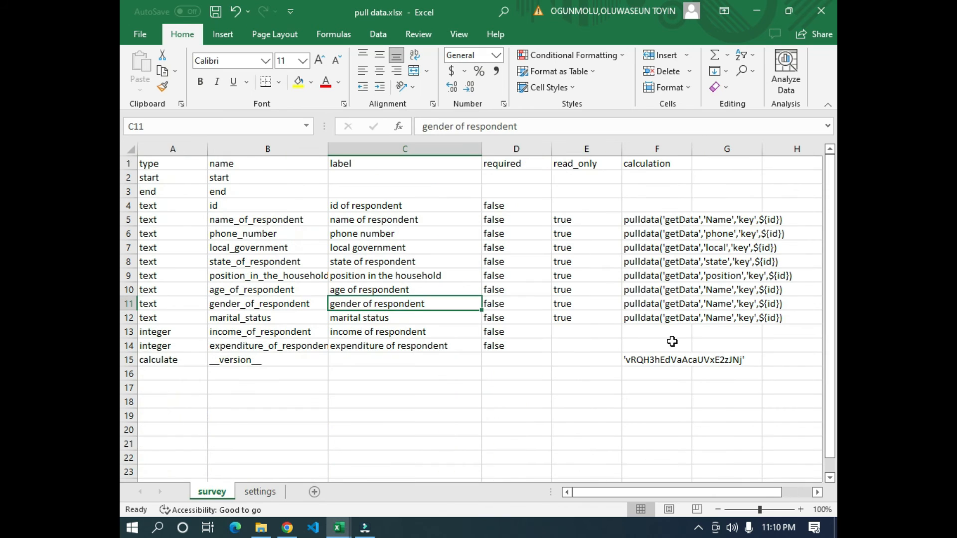
click(637, 291)
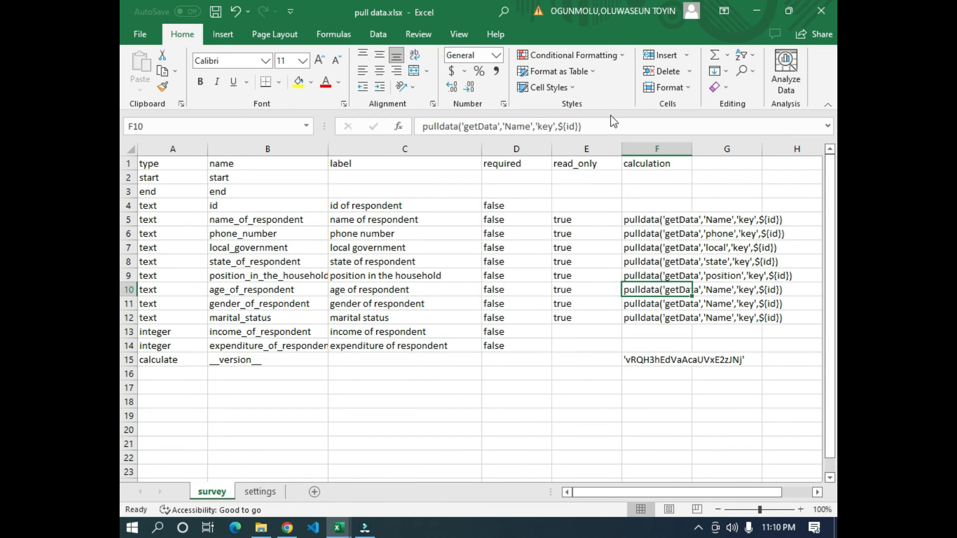
click(528, 127)
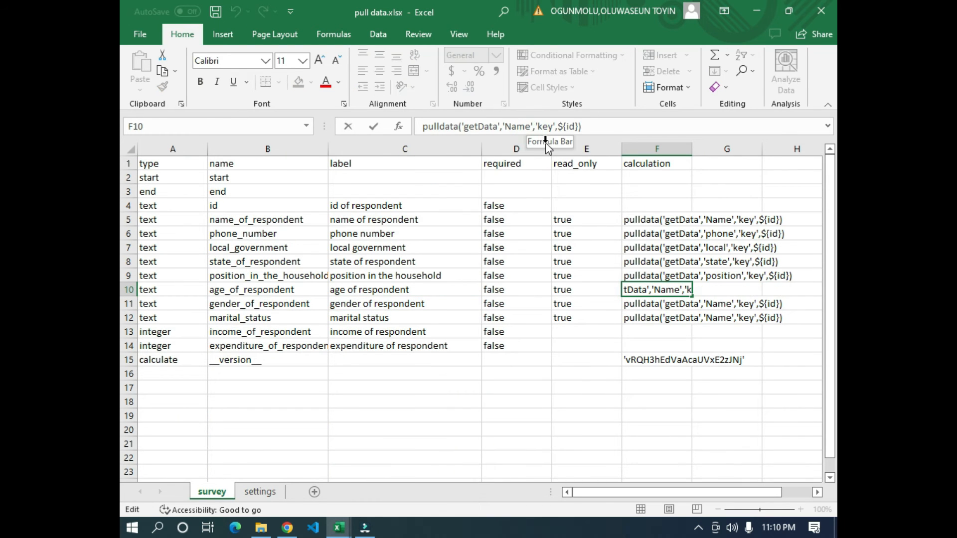
key(Delete)
key(BackSpace)
key(BackSpace)
key(BackSpace)
text(age)
click(636, 390)
- Check the gender header in getData.csv and change the pulled column in the gender_of_respondent calculation to 'gender'
key(alt+Tab)
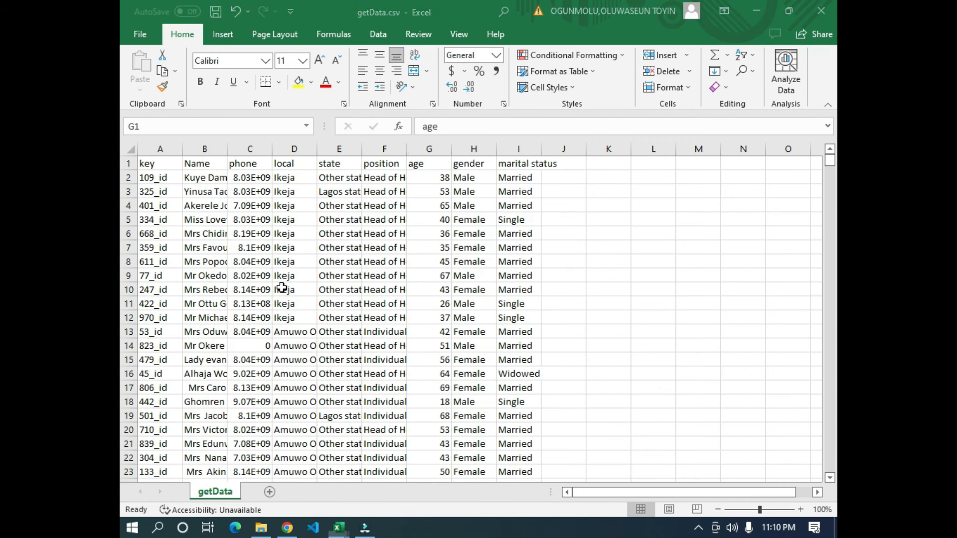
click(463, 167)
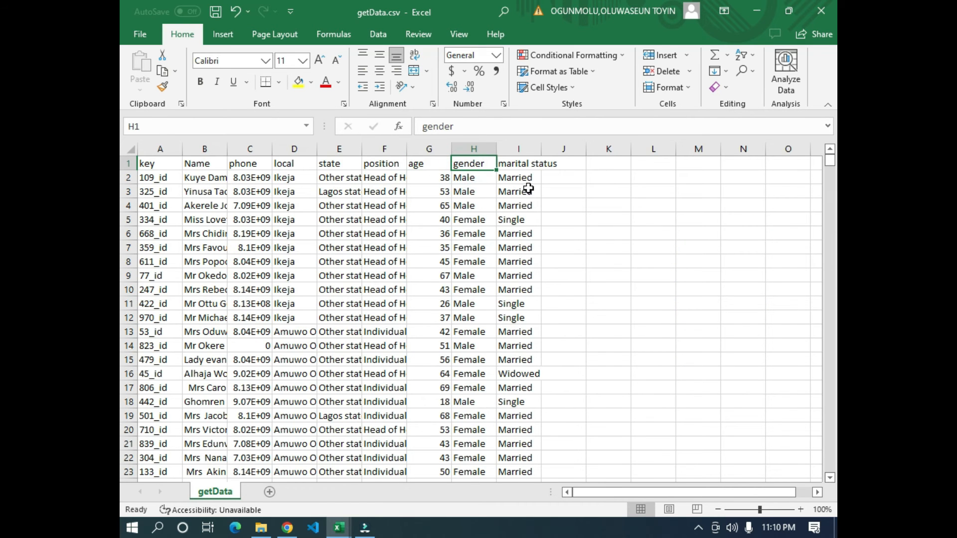
key(alt+Tab)
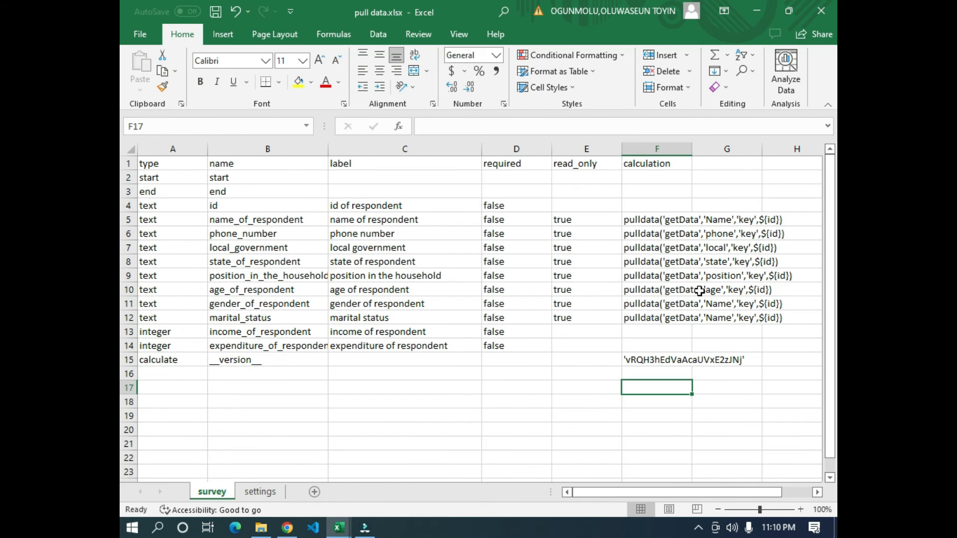
click(643, 305)
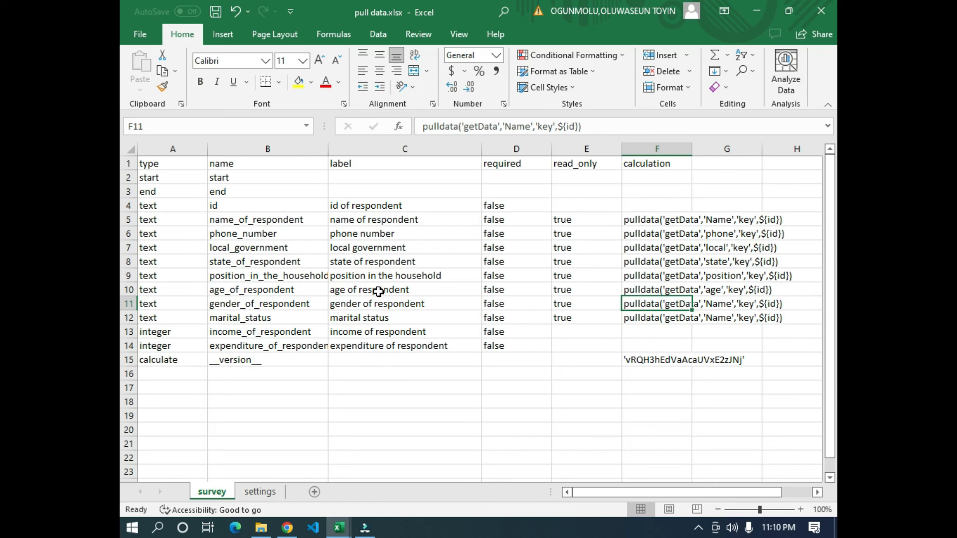
click(367, 303)
click(640, 301)
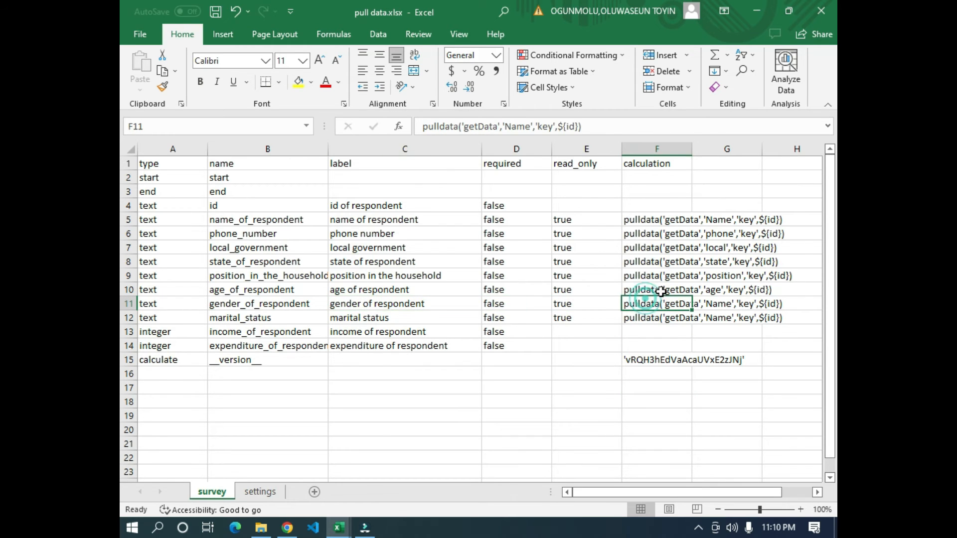
click(533, 128)
key(BackSpace)
key(BackSpace)
key(BackSpace)
key(BackSpace)
text(gender)
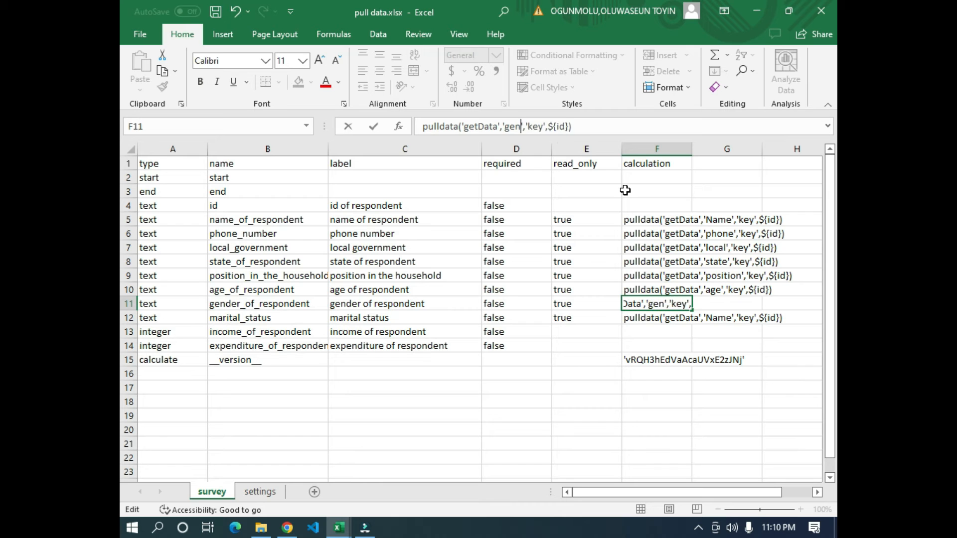
click(657, 398)
- Shorten the marital status column header in getData.csv to the single word 'marital'
key(alt+Tab)
click(520, 164)
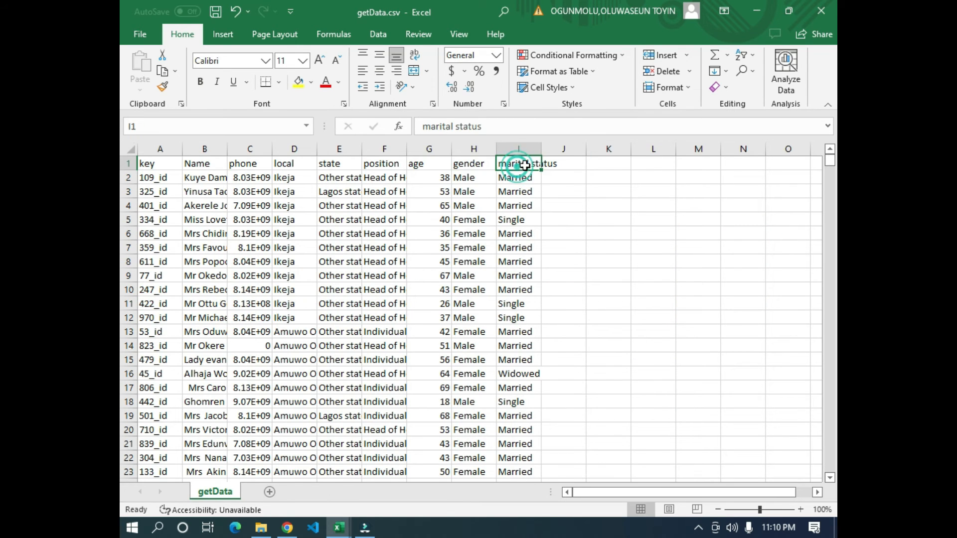
key(alt+Tab)
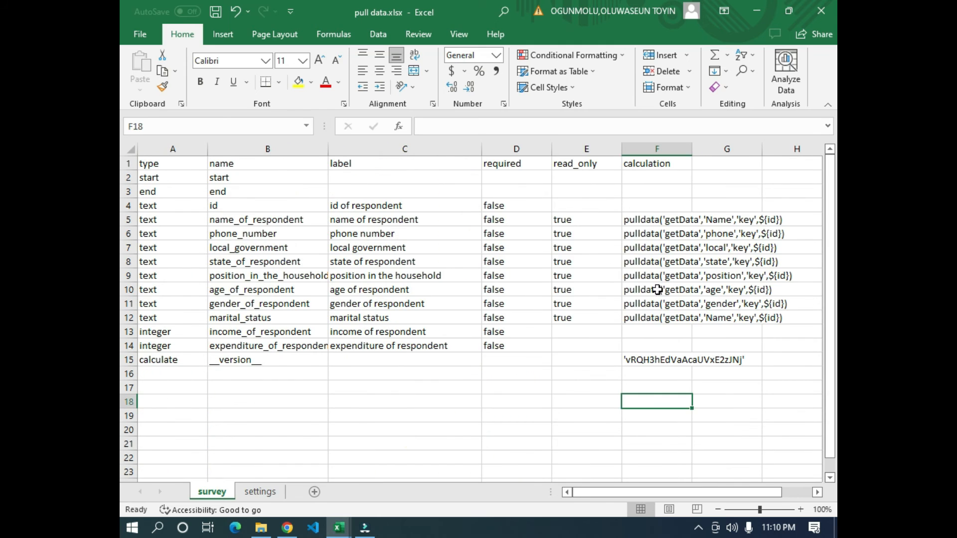
key(alt+Tab)
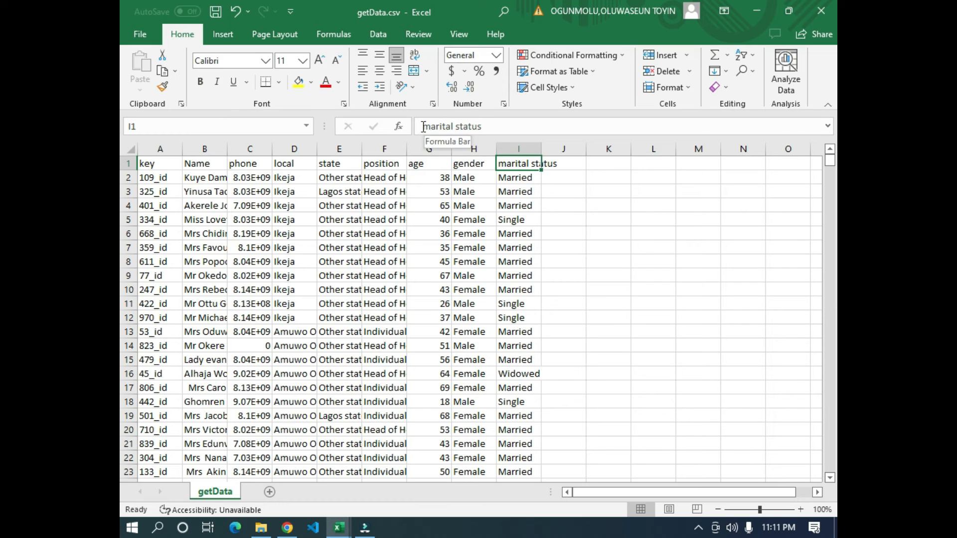
click(522, 235)
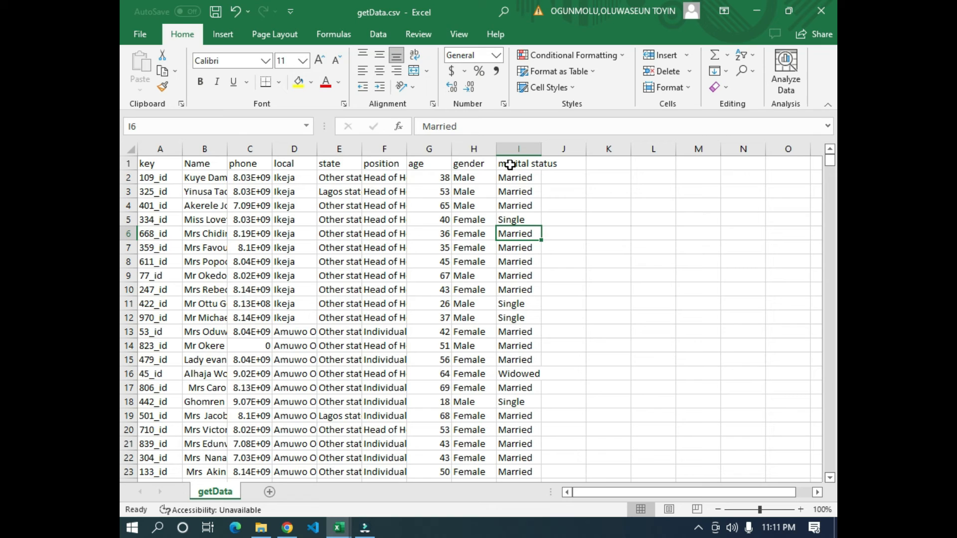
click(530, 159)
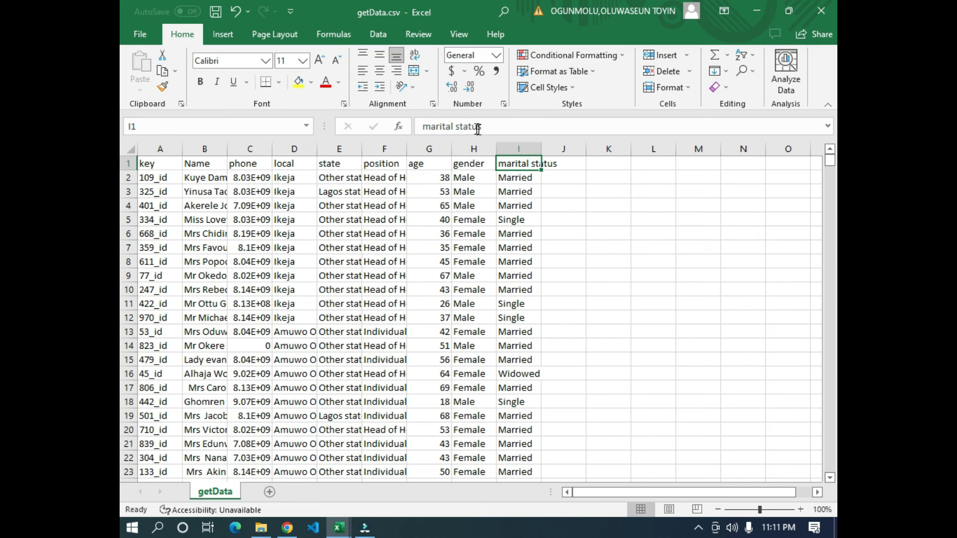
drag(482, 126, 461, 126)
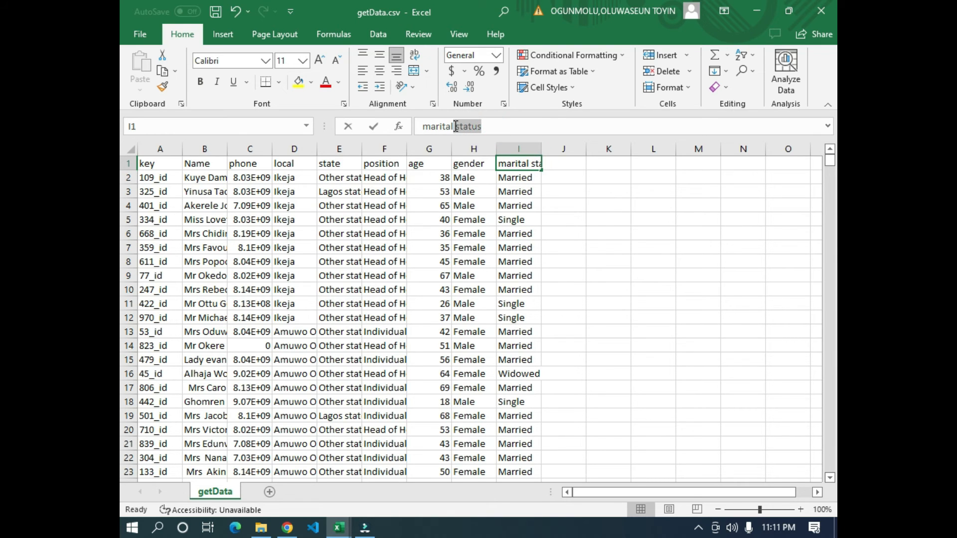
key(BackSpace)
click(369, 207)
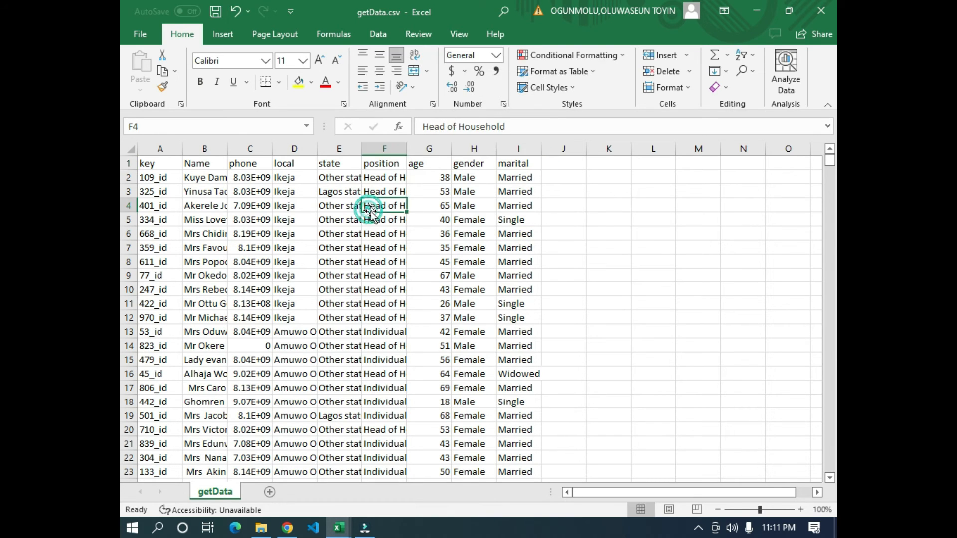
click(536, 248)
- Change the pulled column in the marital_status calculation to 'marital' and check it against the marital header in getData.csv
key(alt+Tab)
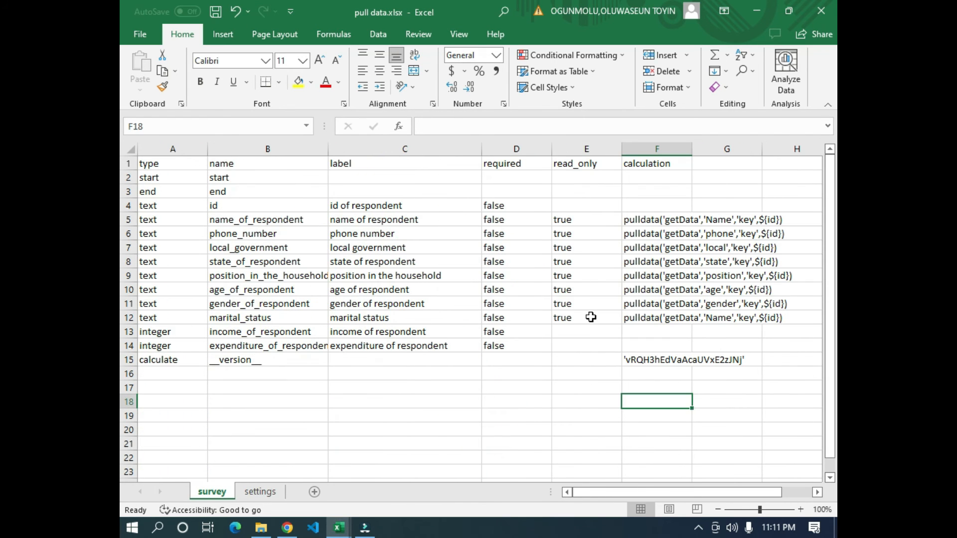
click(595, 305)
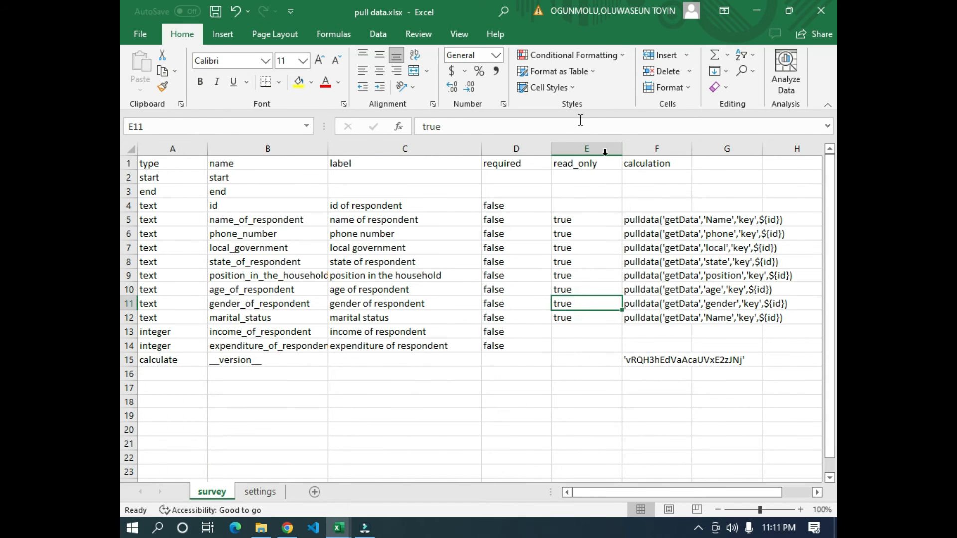
click(664, 305)
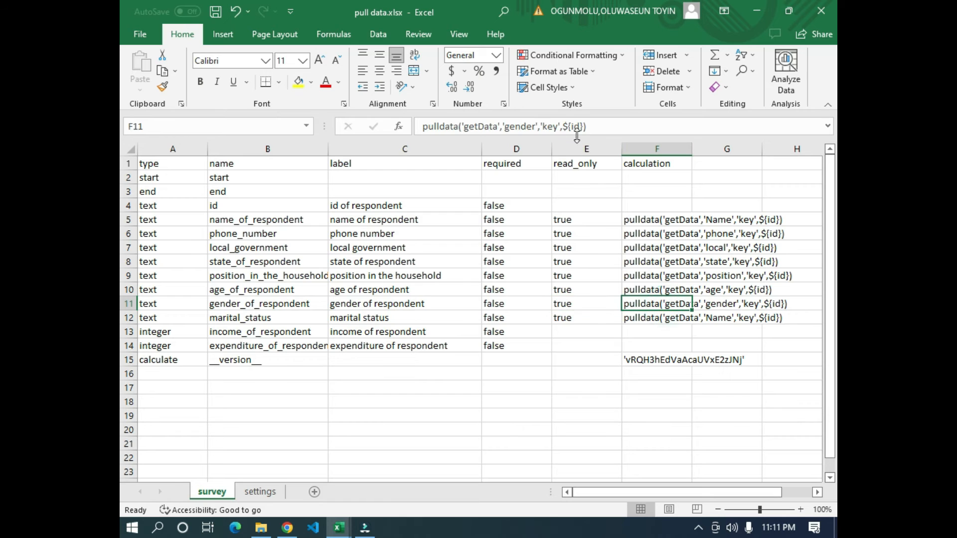
click(534, 127)
click(638, 317)
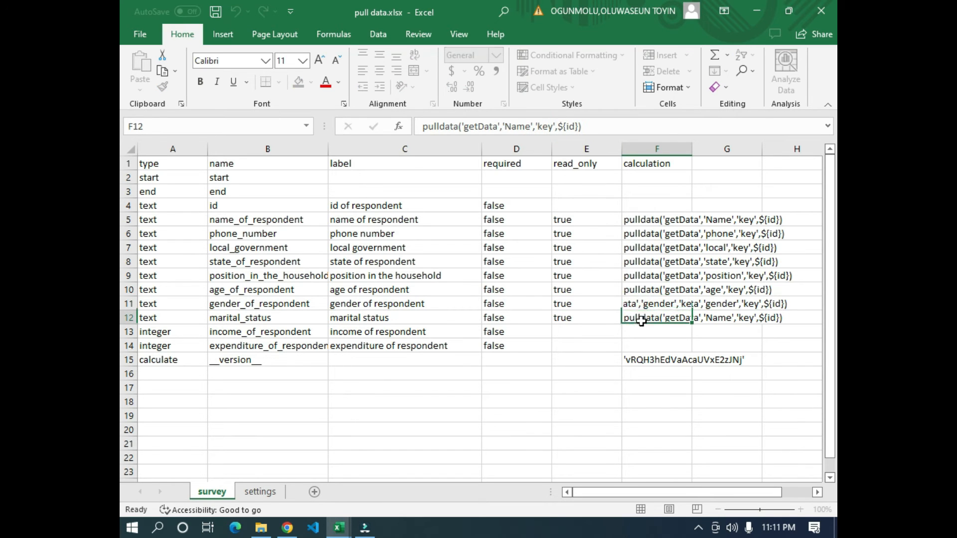
click(530, 127)
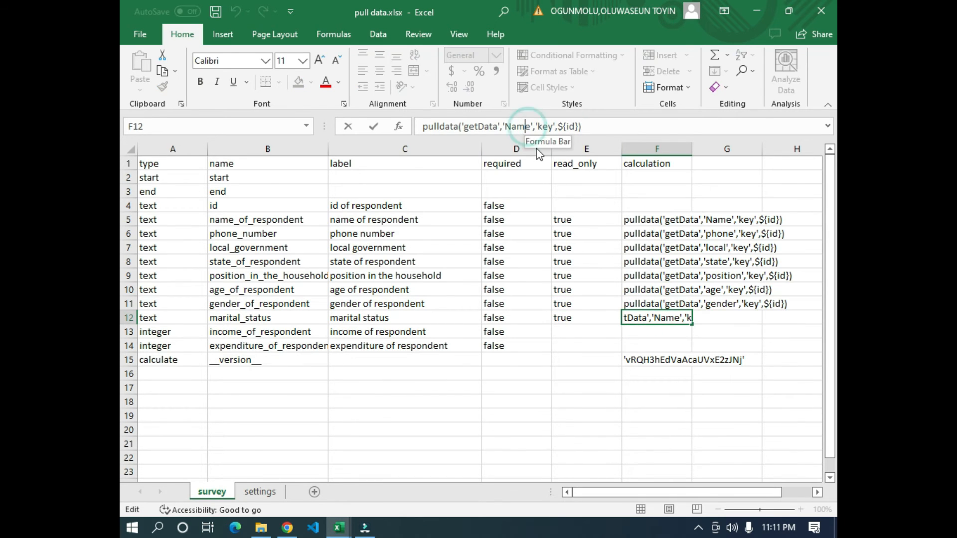
key(BackSpace)
key(BackSpace)
key(BackSpace)
key(BackSpace)
text(marital)
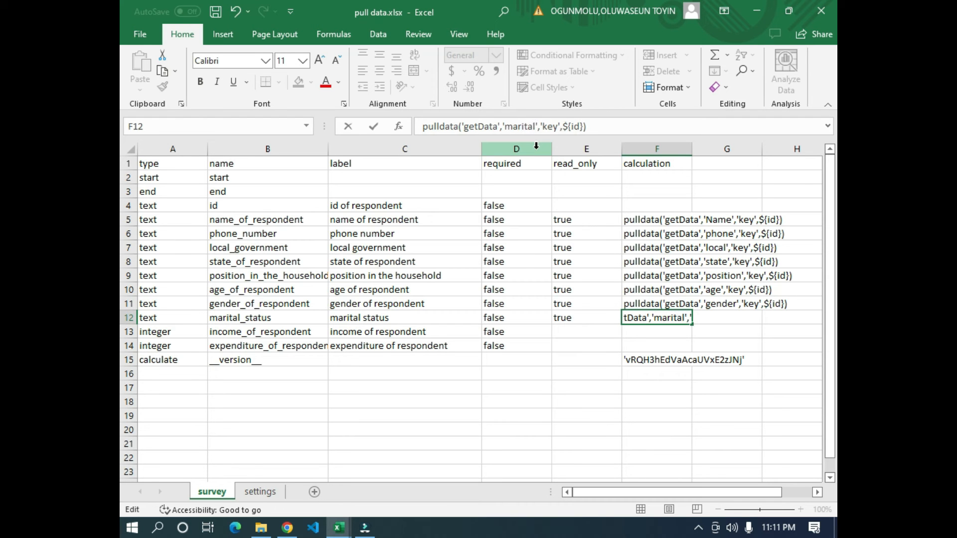
click(555, 313)
click(672, 336)
key(alt+Tab)
key(alt+Tab)
key(alt+Tab)
click(472, 304)
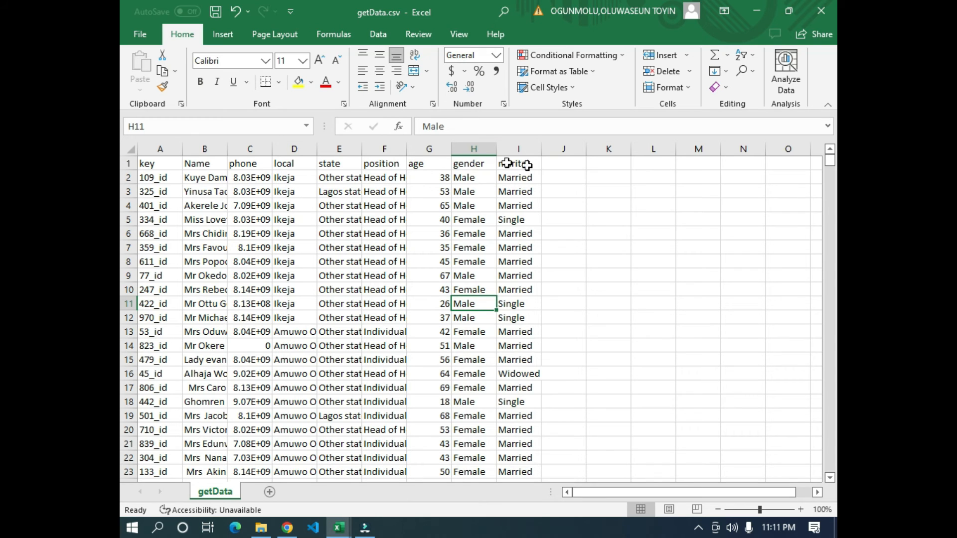
click(449, 374)
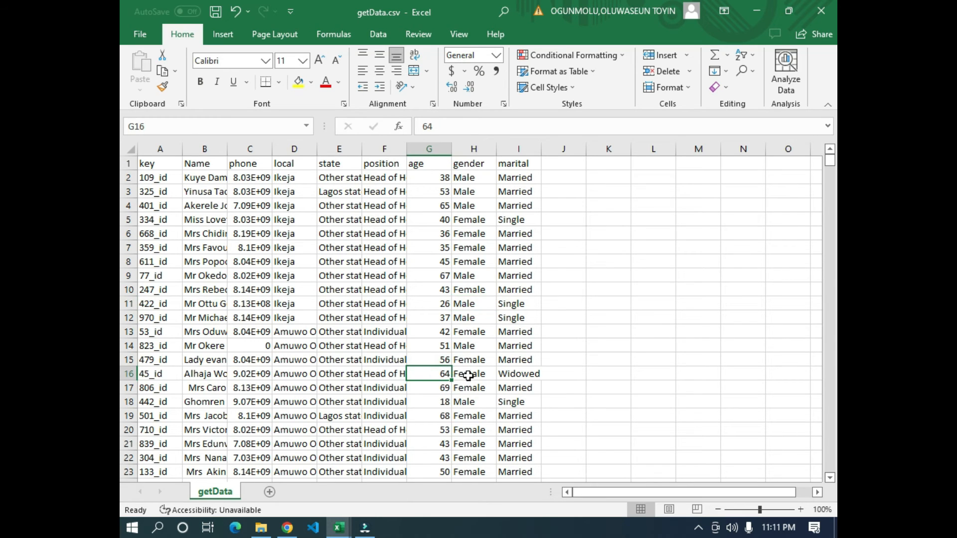
- Switch to KoboToolbox, remove the attached getData.csv from the Pull data project's media and attach the updated getData.csv
click(287, 527)
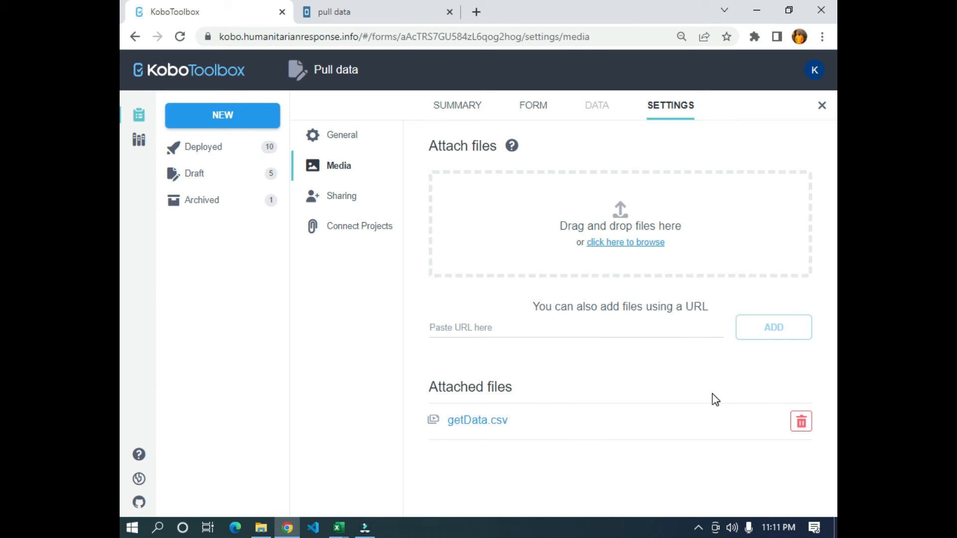
click(802, 422)
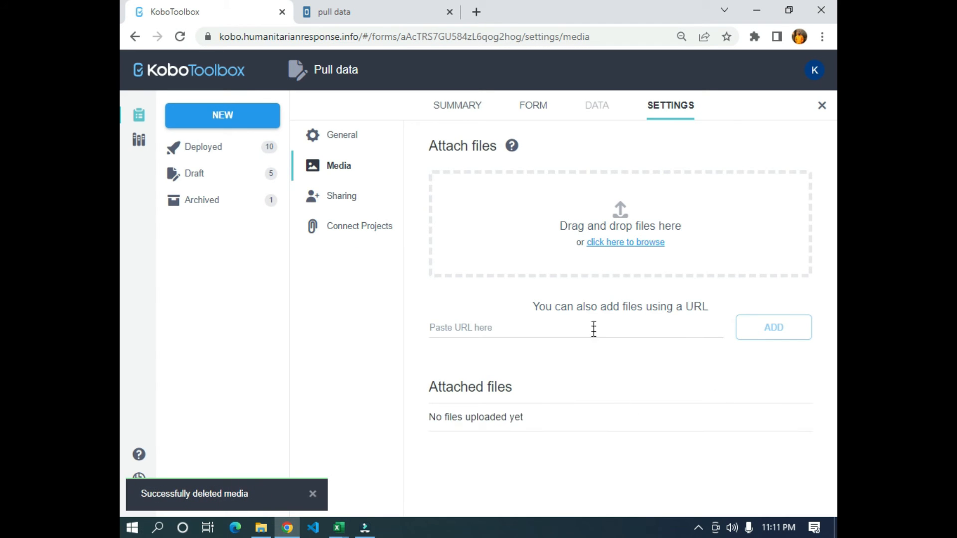
click(508, 258)
click(346, 119)
click(661, 338)
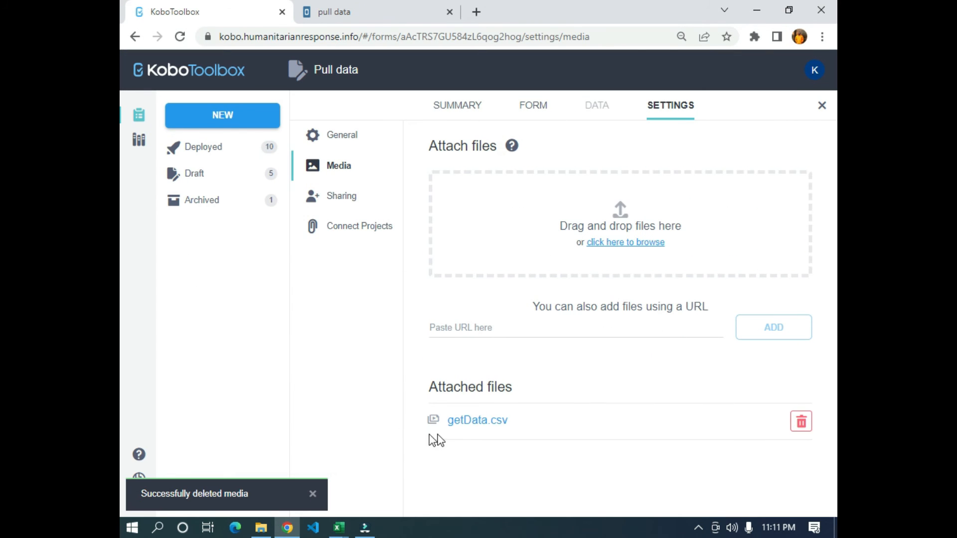
- Switch to getData.csv in Excel and examine its column headers from key through marital
key(alt+Tab)
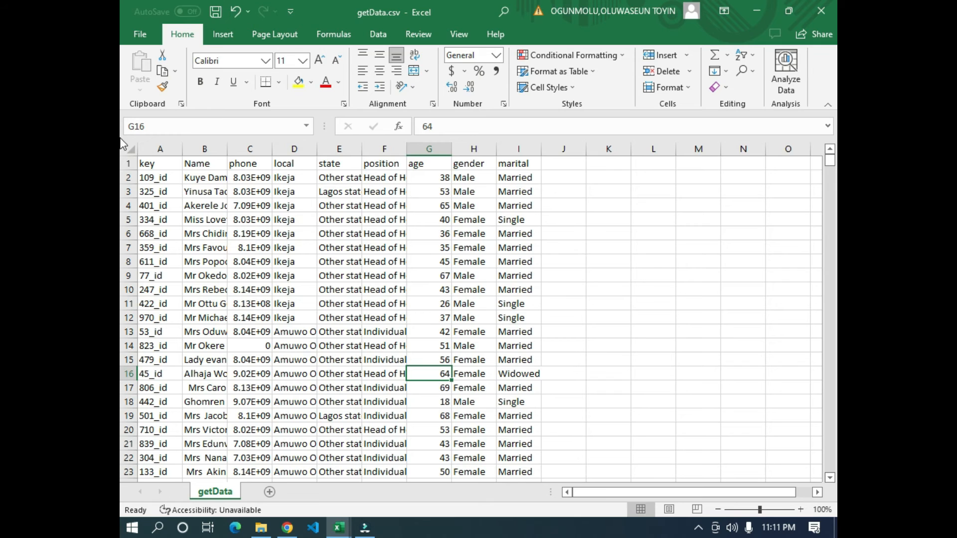
click(148, 159)
click(325, 160)
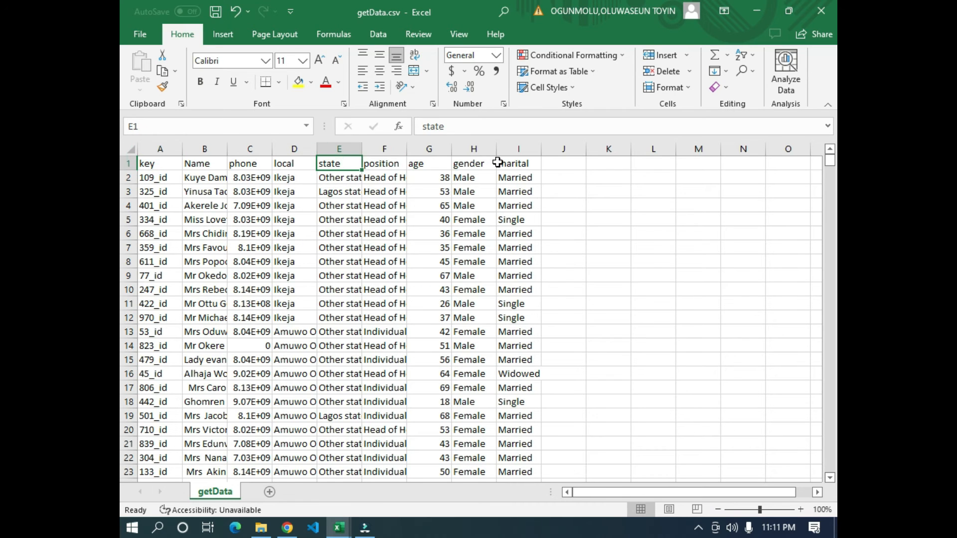
click(152, 163)
click(214, 163)
click(250, 164)
click(291, 166)
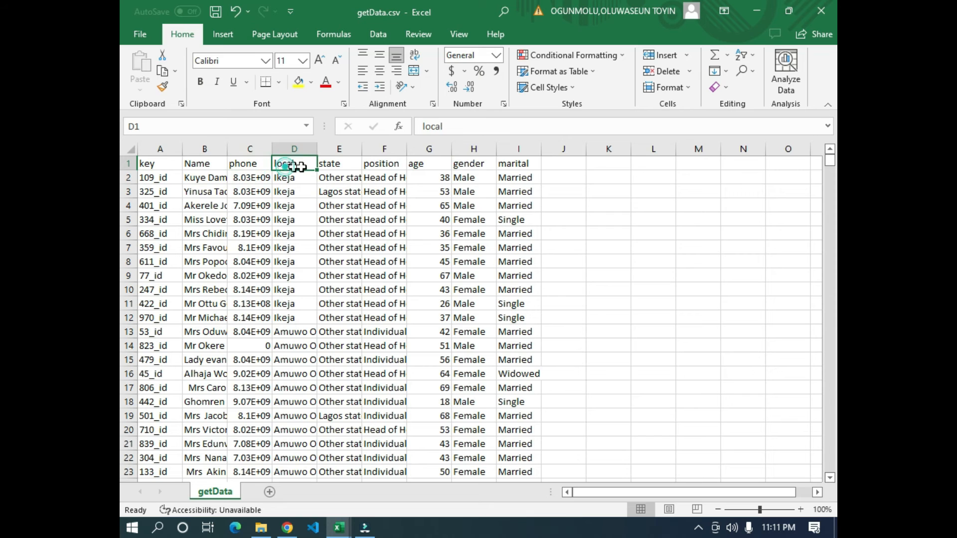
click(352, 164)
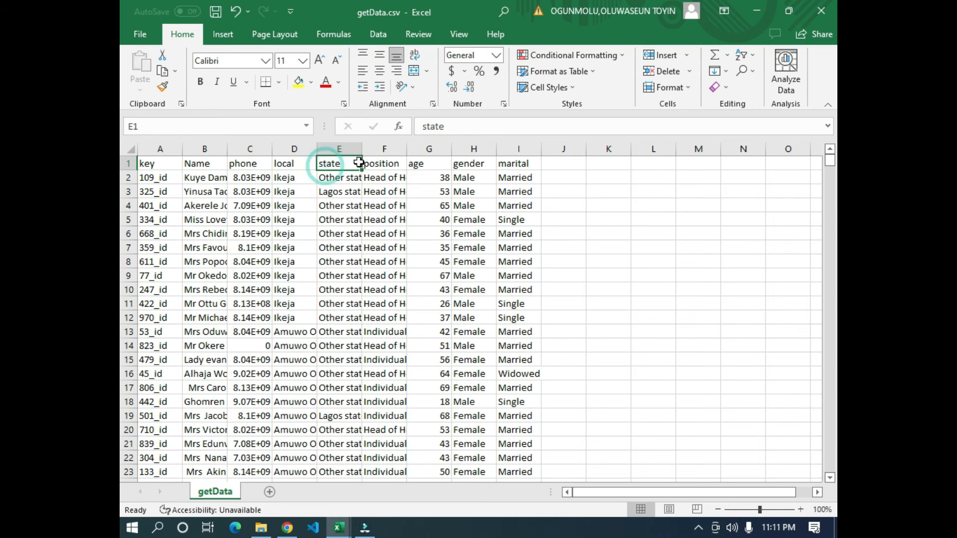
click(524, 164)
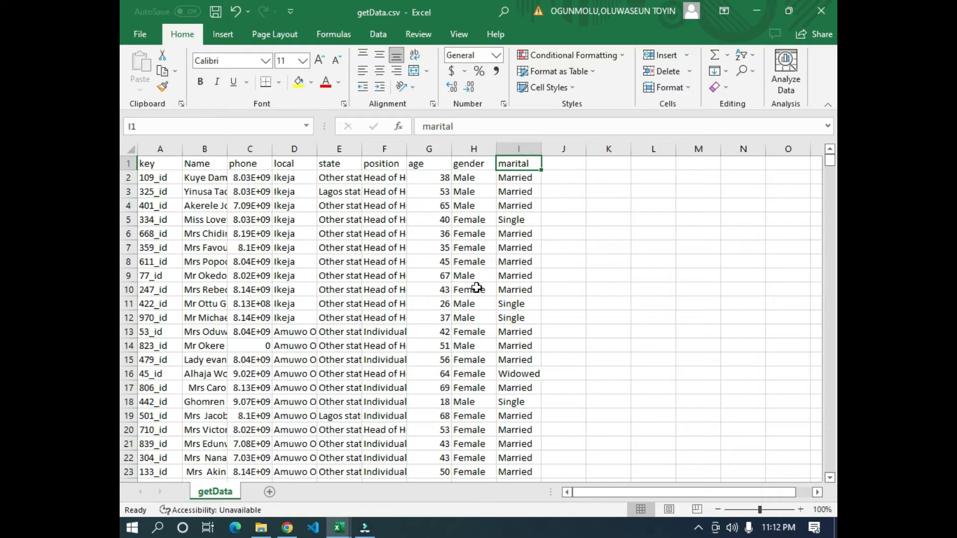
- Review the survey sheet of pull data.xlsx, including the income and expenditure rows that have no calculation
key(alt+Tab)
mouse_move(339, 527)
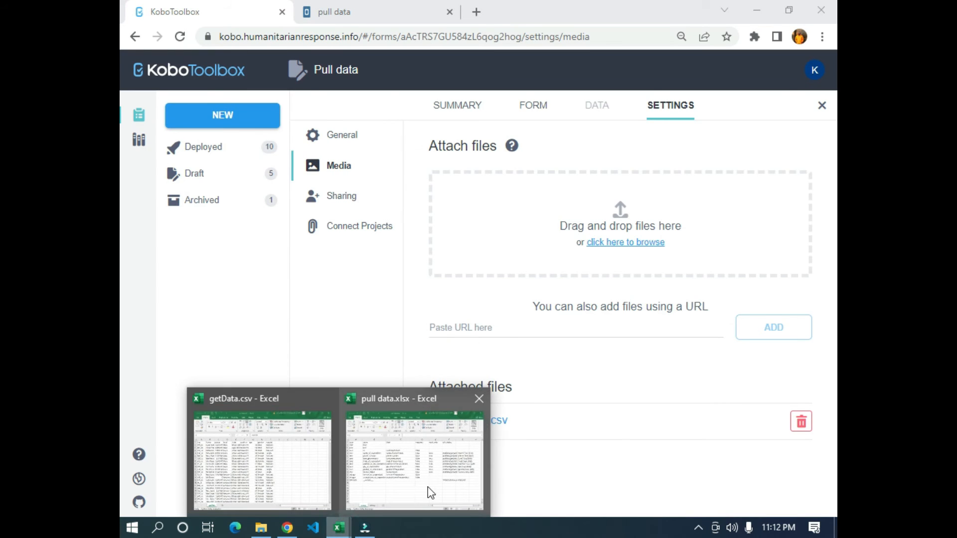
click(427, 491)
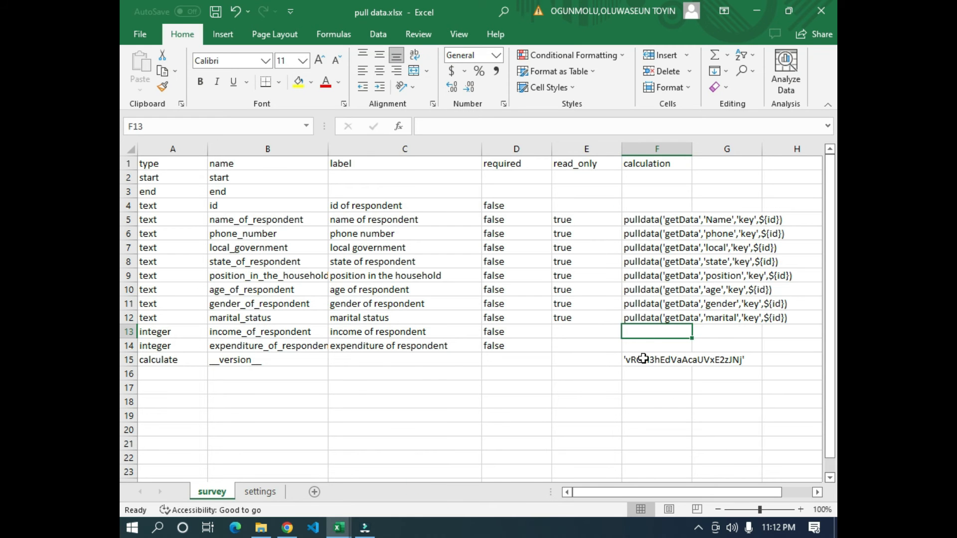
drag(160, 331, 589, 350)
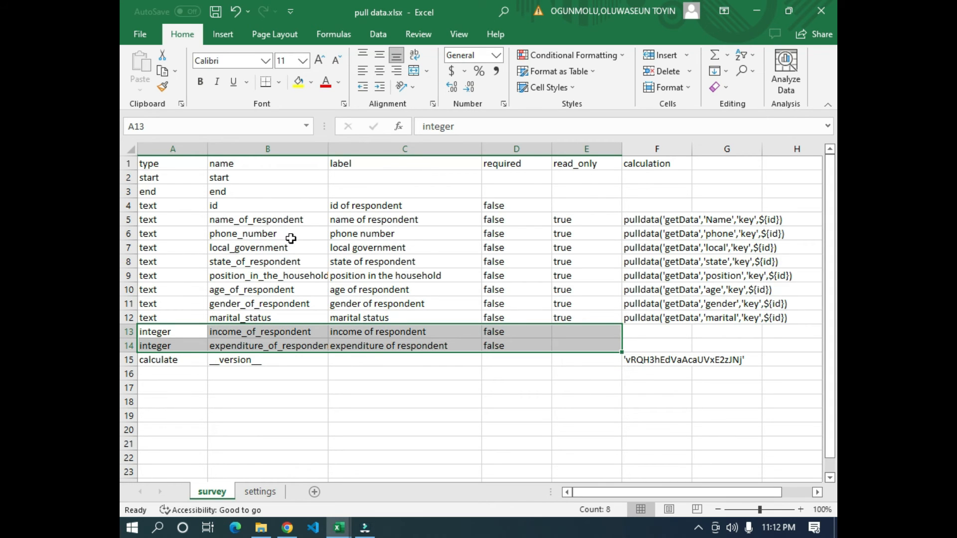
click(425, 413)
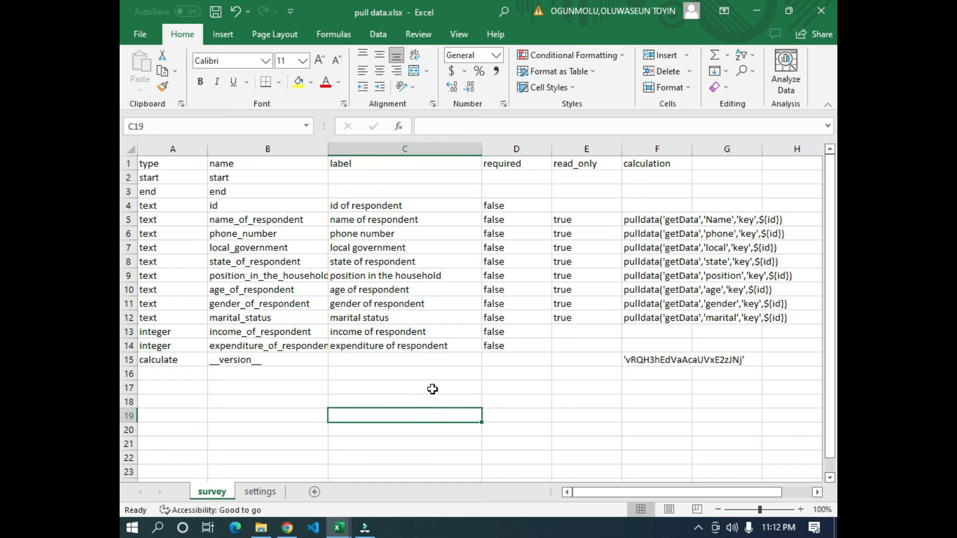
click(557, 376)
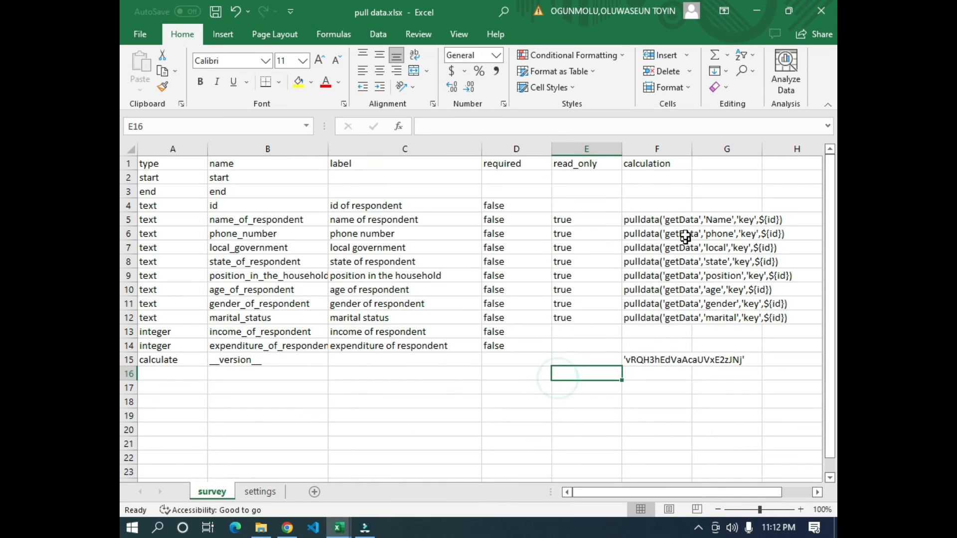
- Return to the KoboToolbox project list and open the Pull data draft project
click(287, 528)
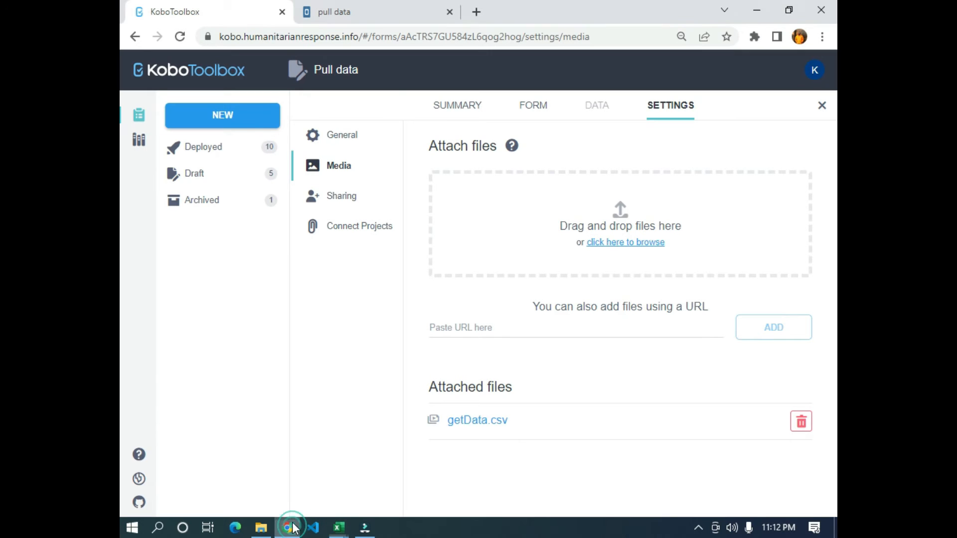
click(199, 74)
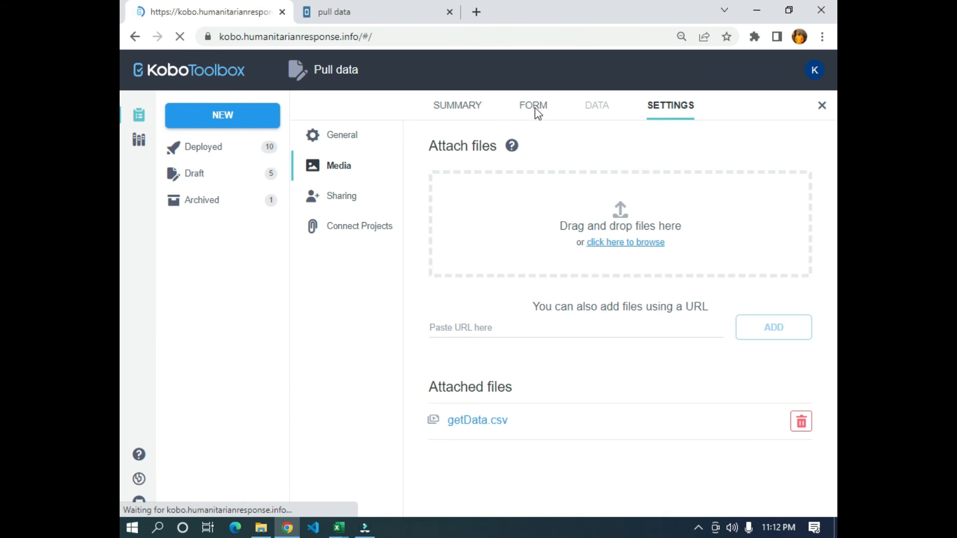
click(533, 106)
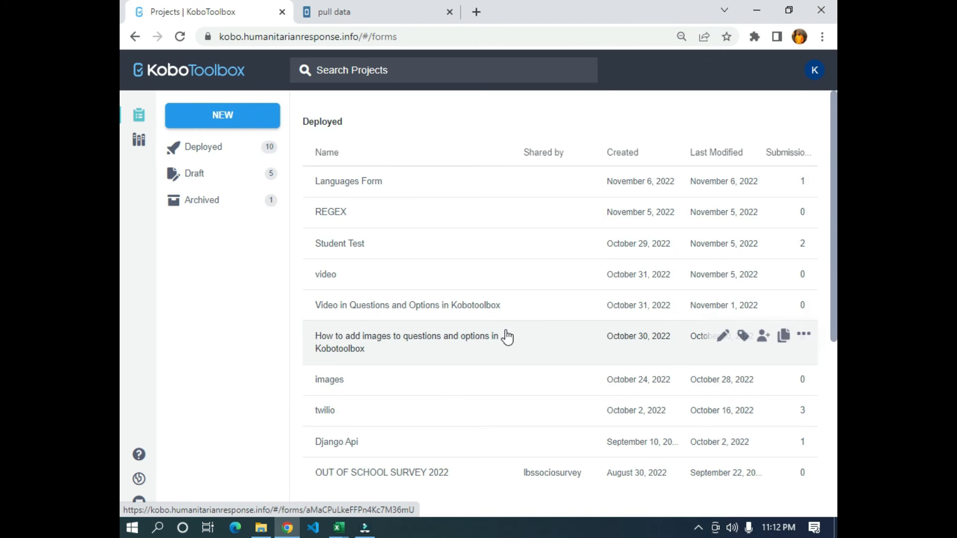
scroll(499, 374, down, 5)
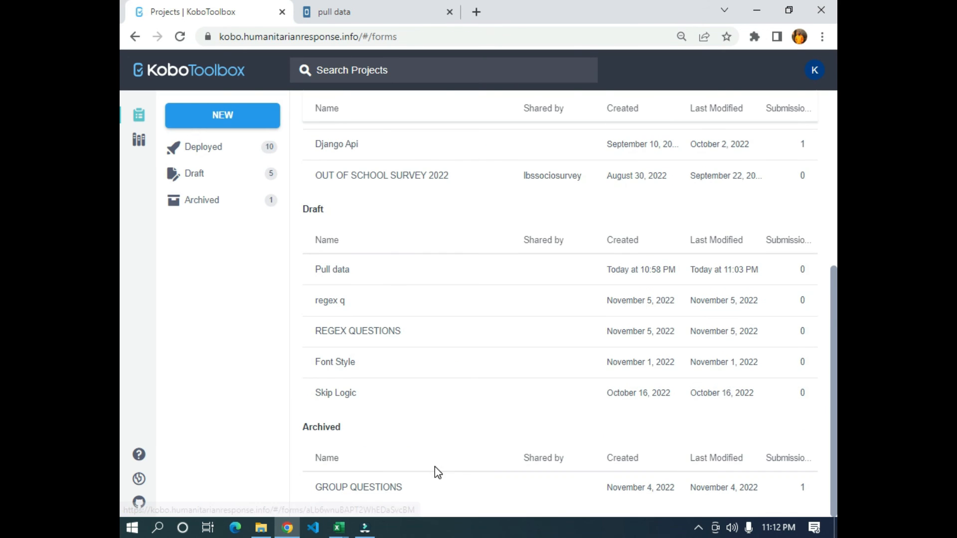
click(377, 269)
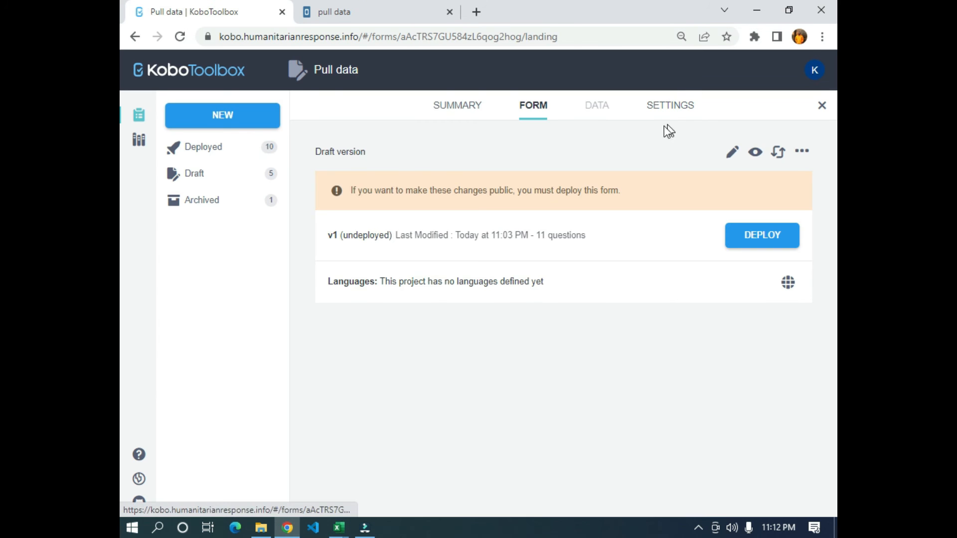
- Replace the draft form with the XLSForm file pull data.xlsx from Downloads
click(779, 158)
click(427, 256)
click(431, 293)
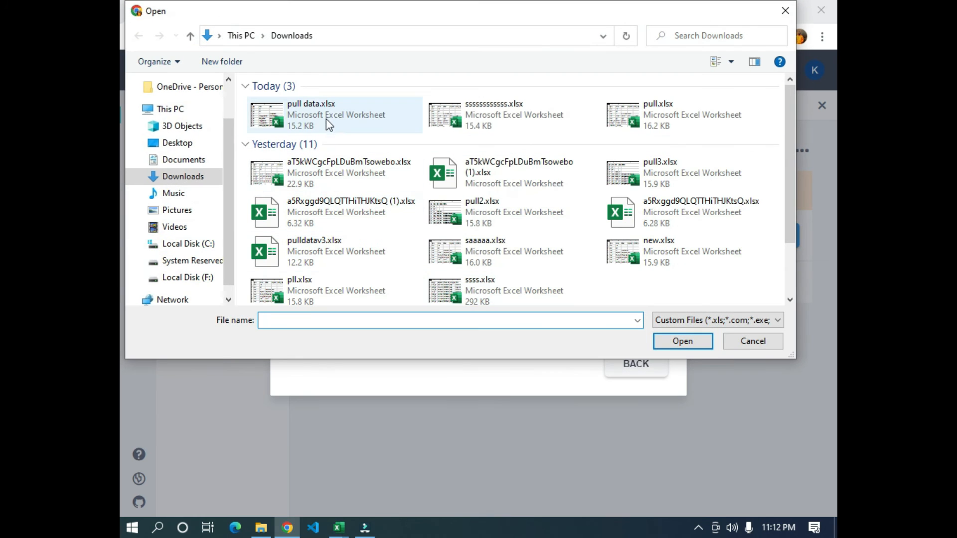
click(326, 115)
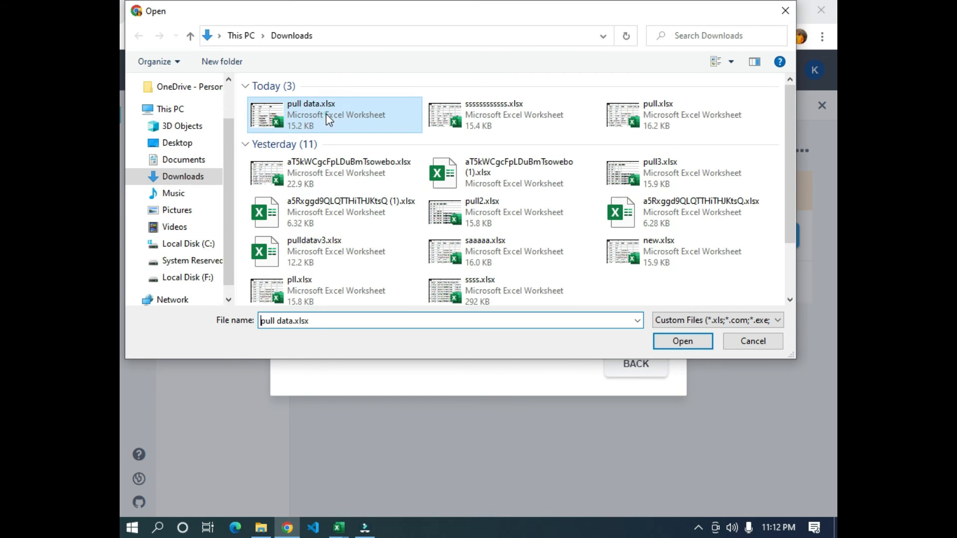
click(678, 339)
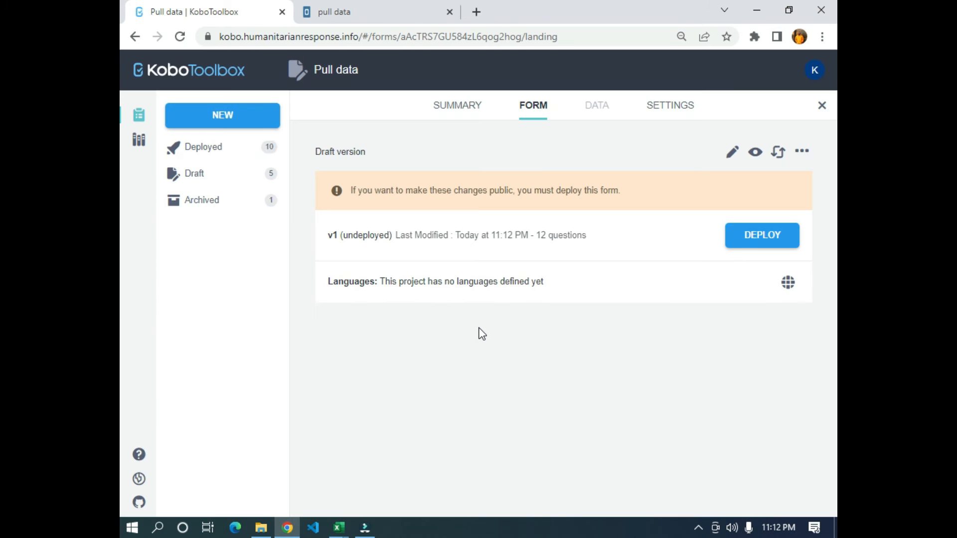
- Examine the respondent table in getData.csv, especially the headers and the ids in the key column
key(alt+Tab)
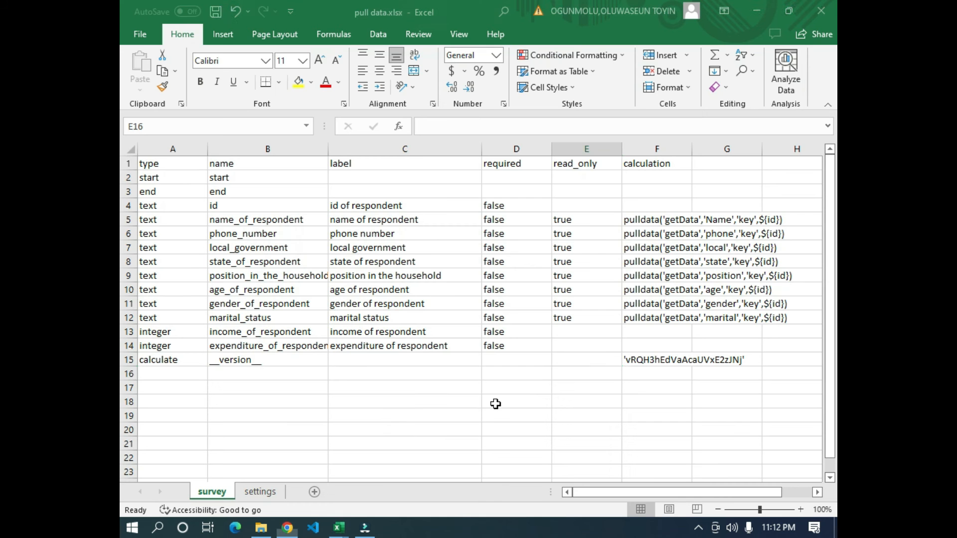
mouse_move(337, 534)
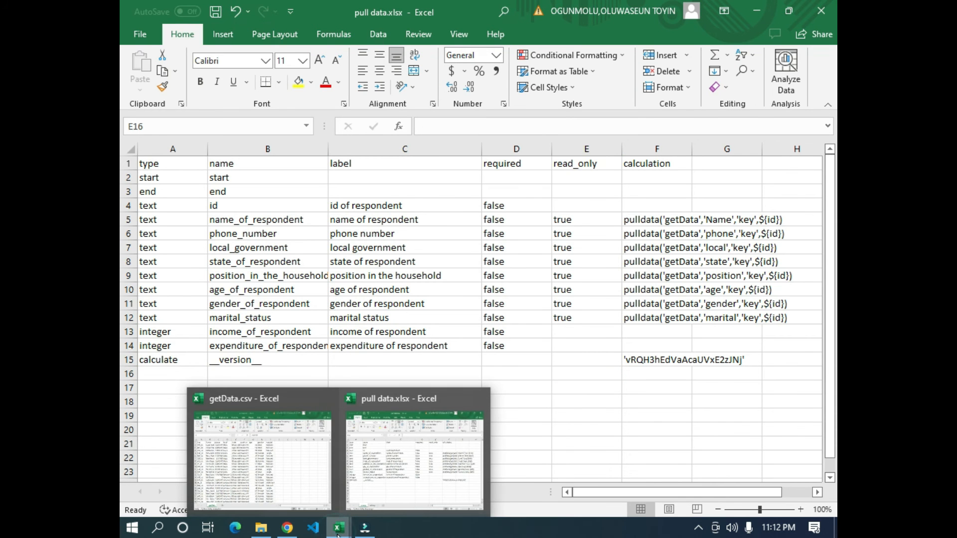
click(297, 492)
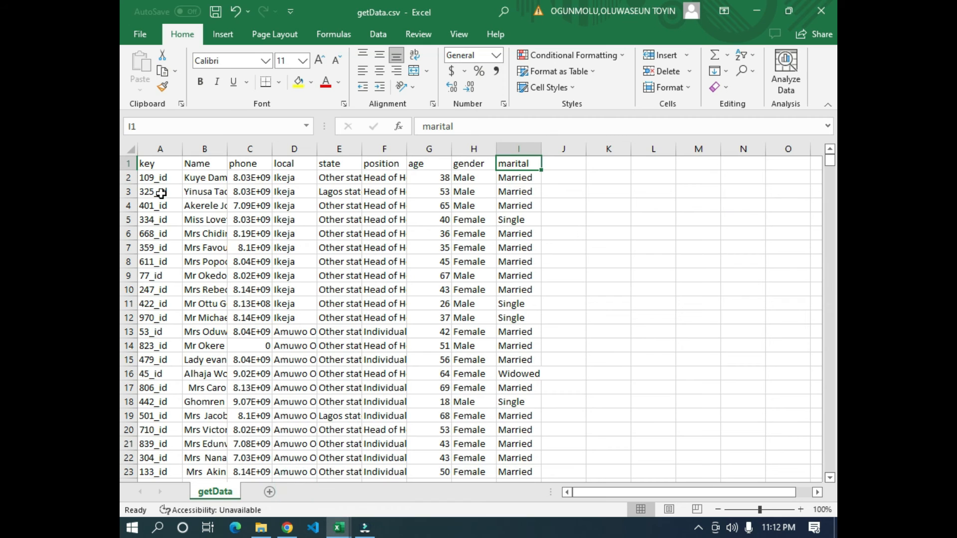
drag(149, 157, 501, 431)
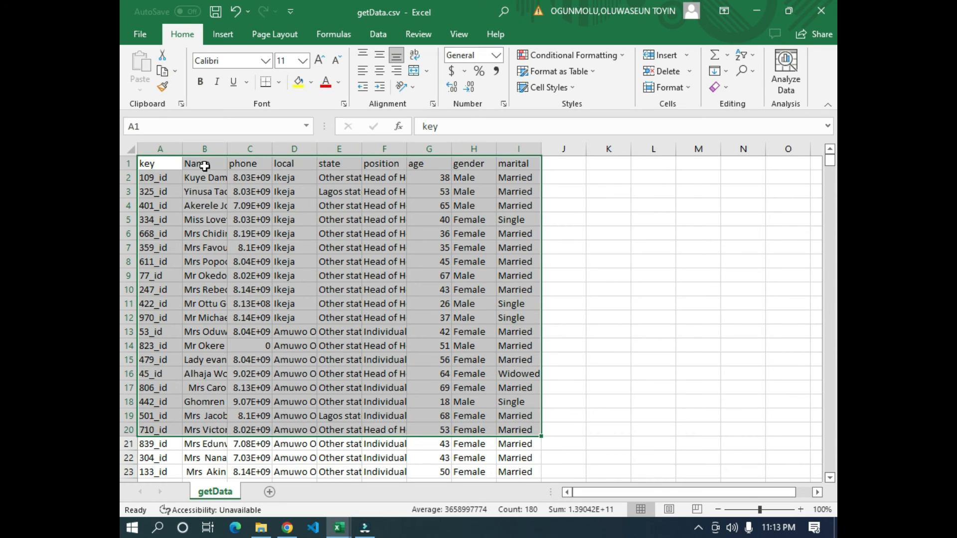
click(514, 161)
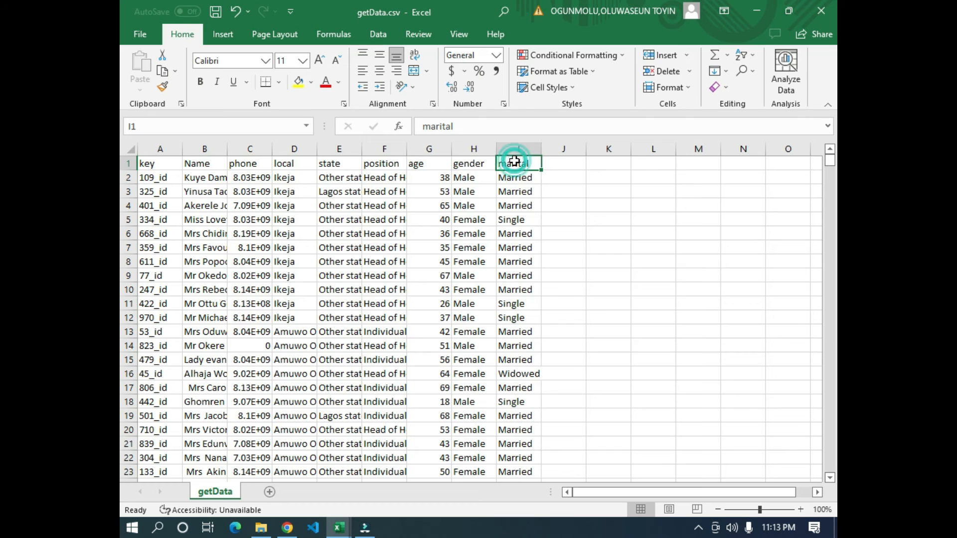
drag(151, 169, 145, 363)
click(162, 157)
drag(162, 157, 145, 391)
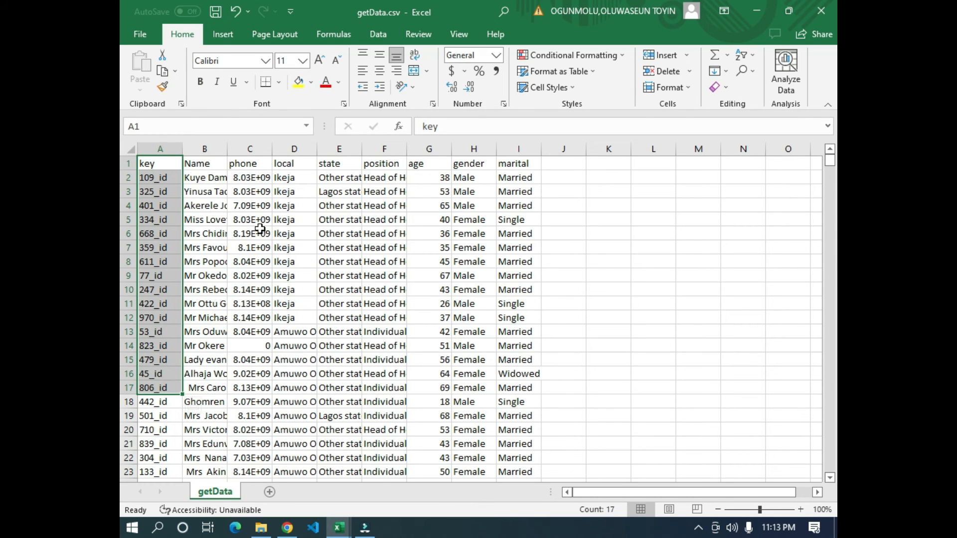
key(alt+Tab)
key(alt+Tab)
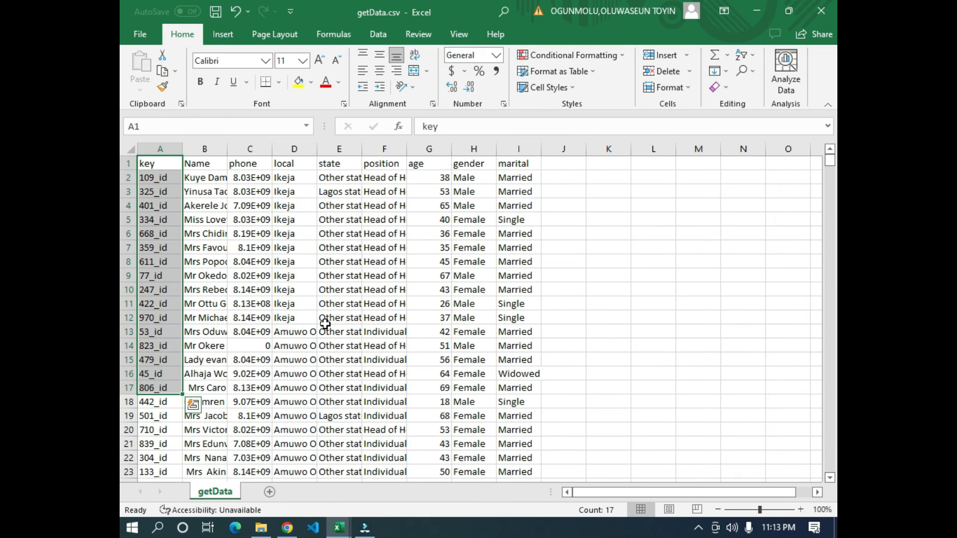
- Switch back to pull data.xlsx and inspect the pulldata calculation of name_of_respondent
click(287, 528)
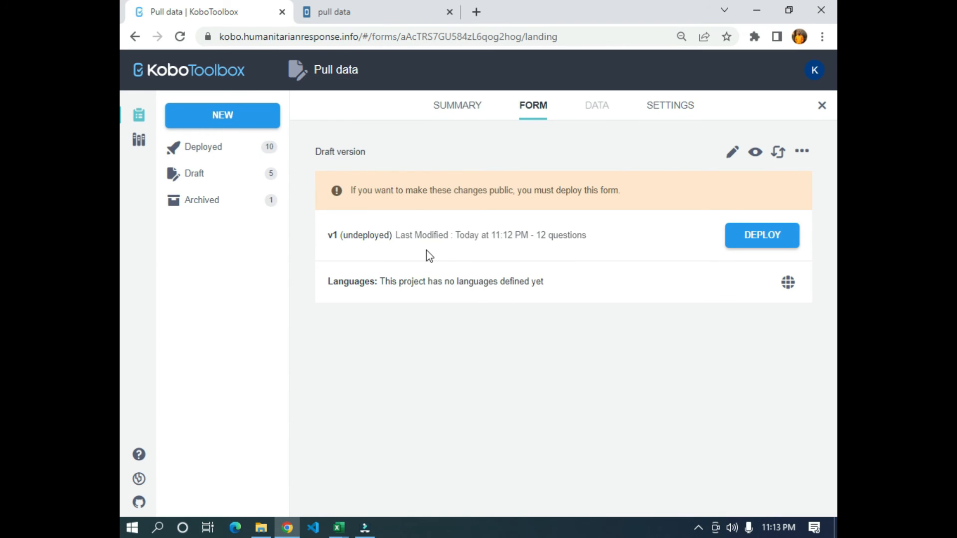
click(803, 150)
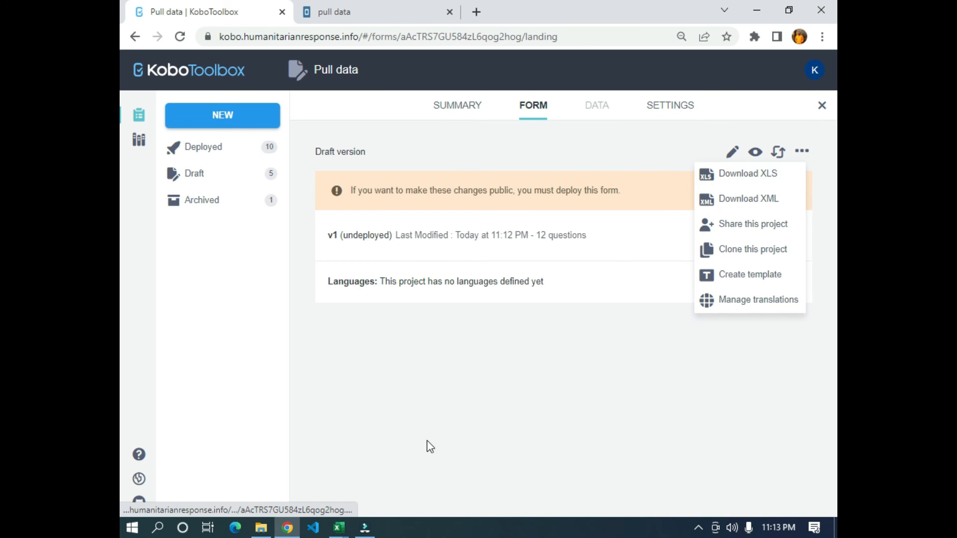
mouse_move(334, 526)
click(375, 464)
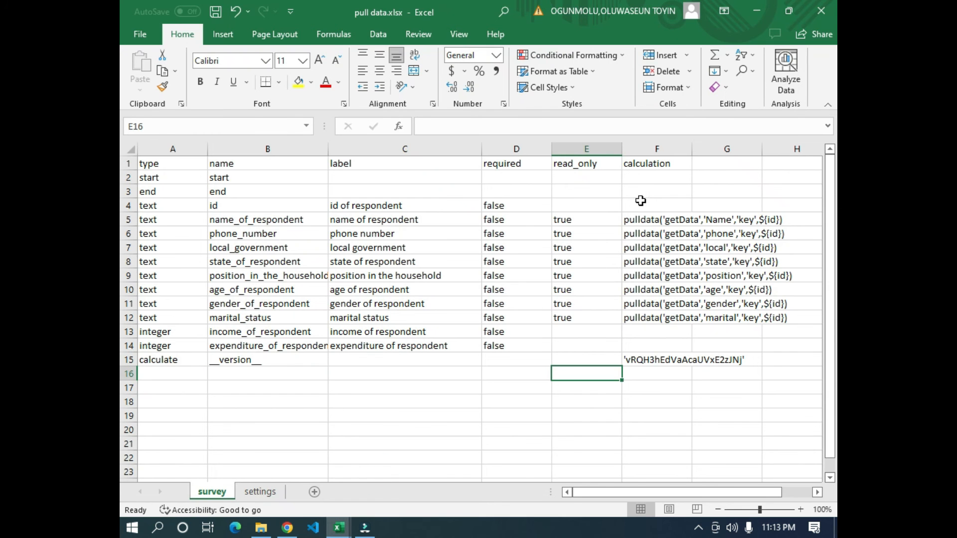
click(648, 220)
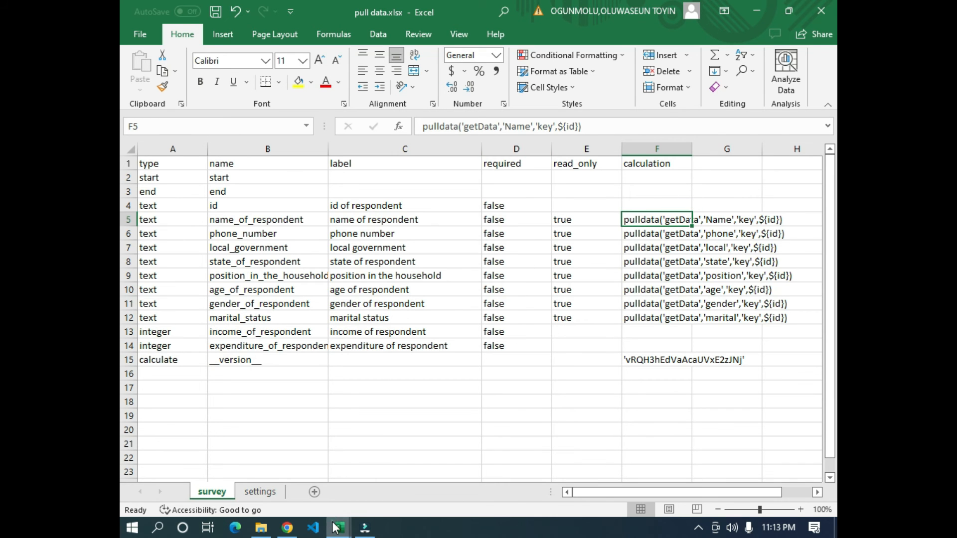
- Compare the column headers in getData.csv with the pulldata calculations for name, phone and local government in pull data.xlsx
mouse_move(339, 528)
click(423, 475)
mouse_move(339, 528)
click(274, 466)
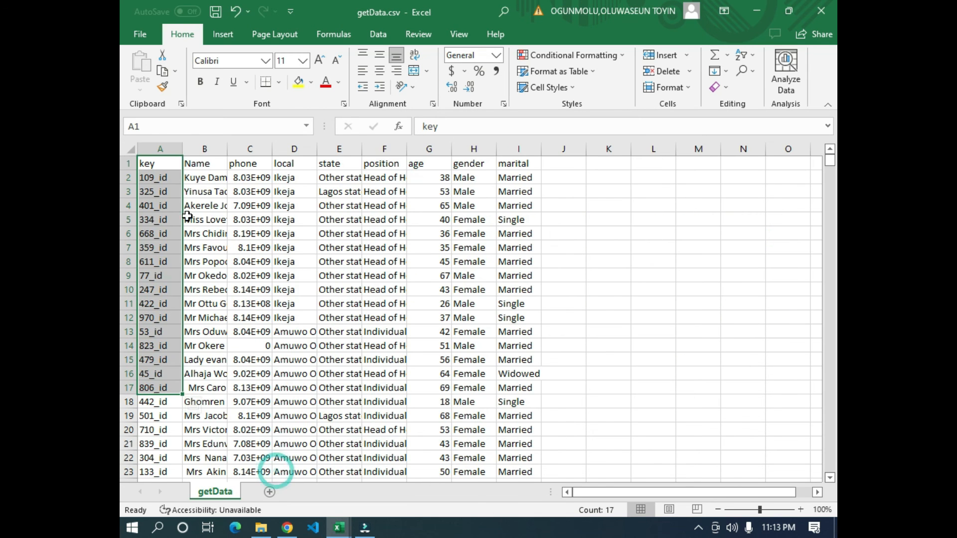
key(alt+Tab)
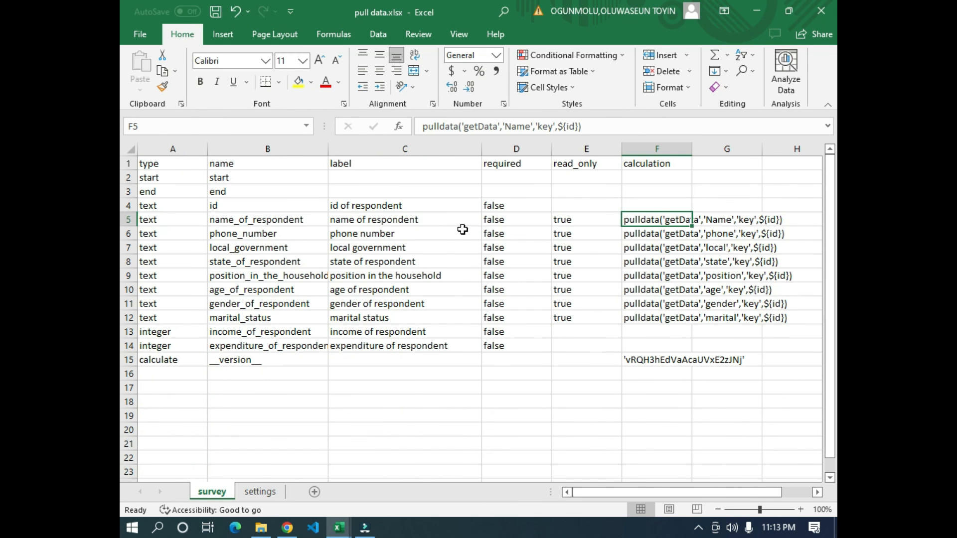
key(alt+Tab)
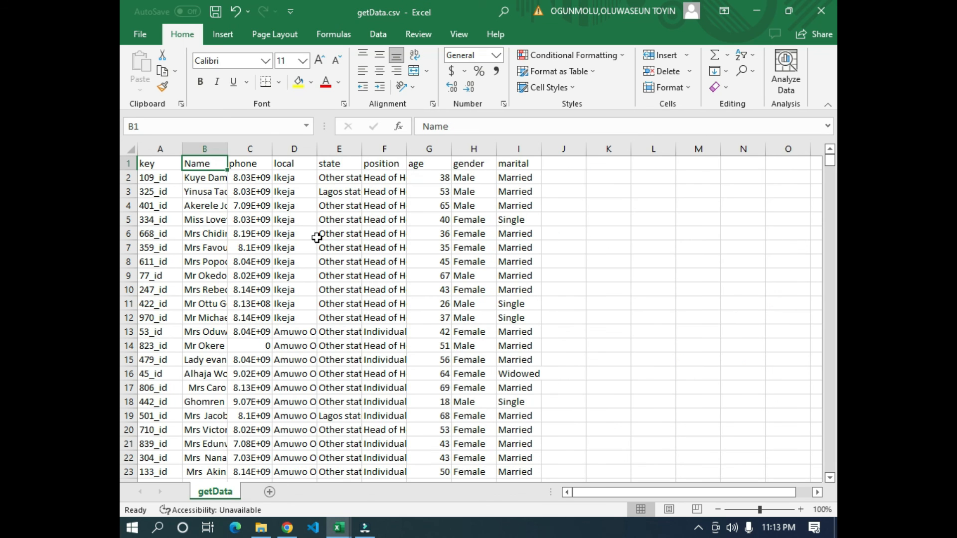
click(246, 168)
key(alt+Tab)
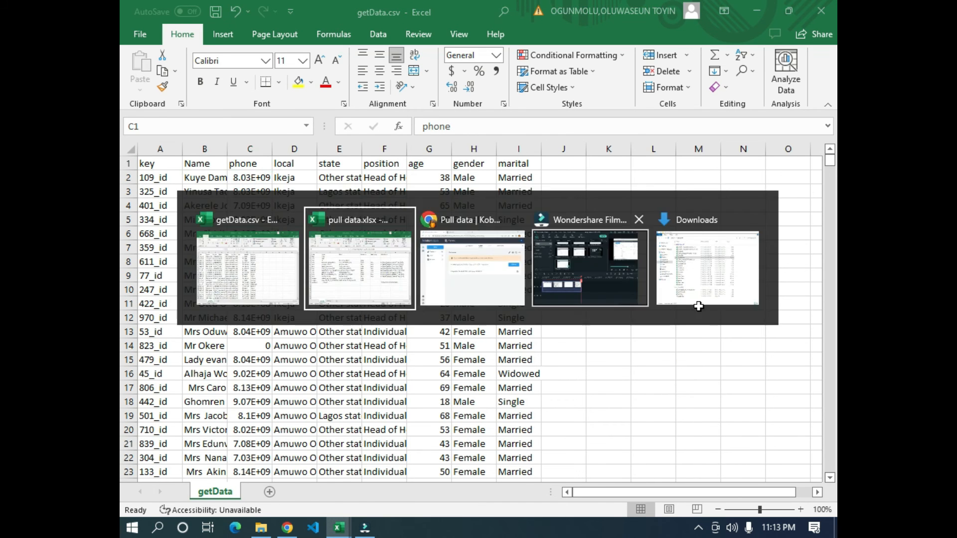
click(306, 249)
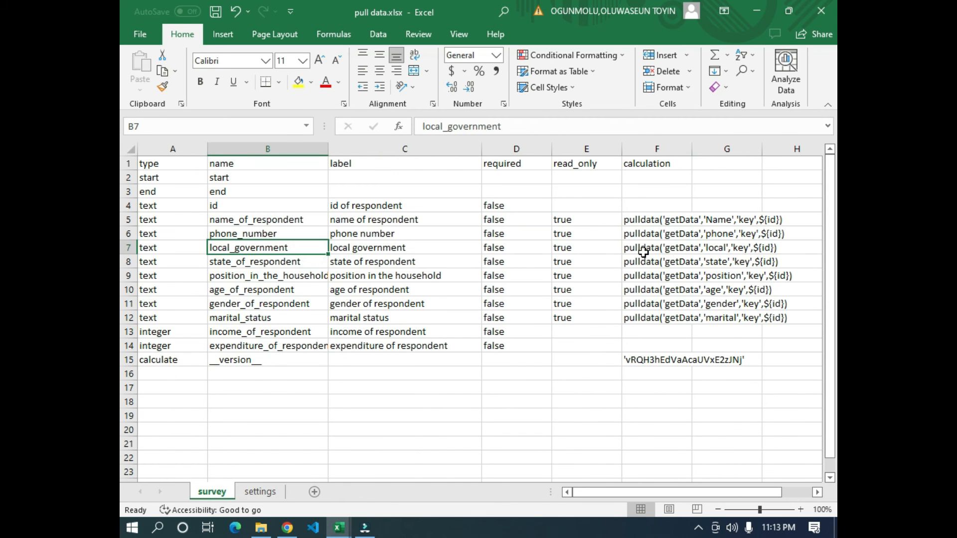
key(alt+Tab)
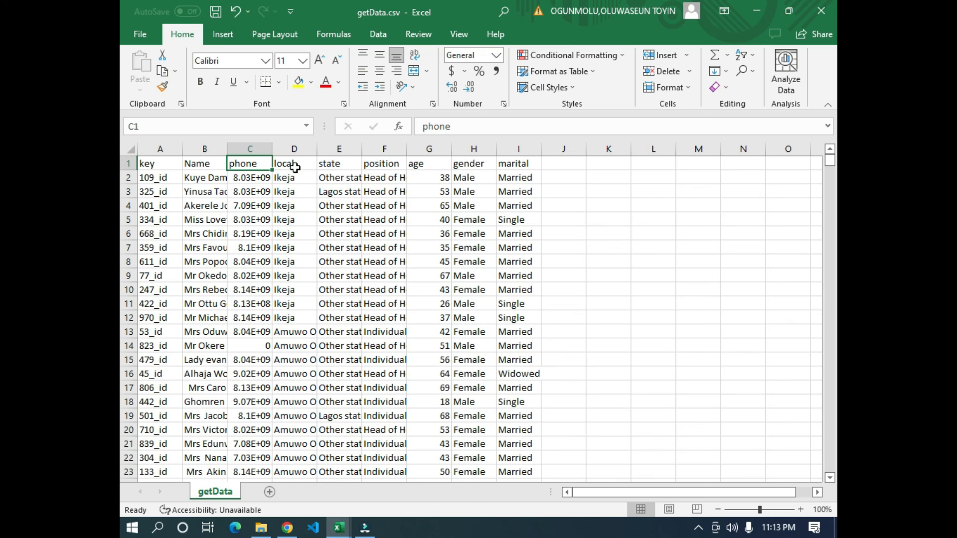
key(alt+Tab)
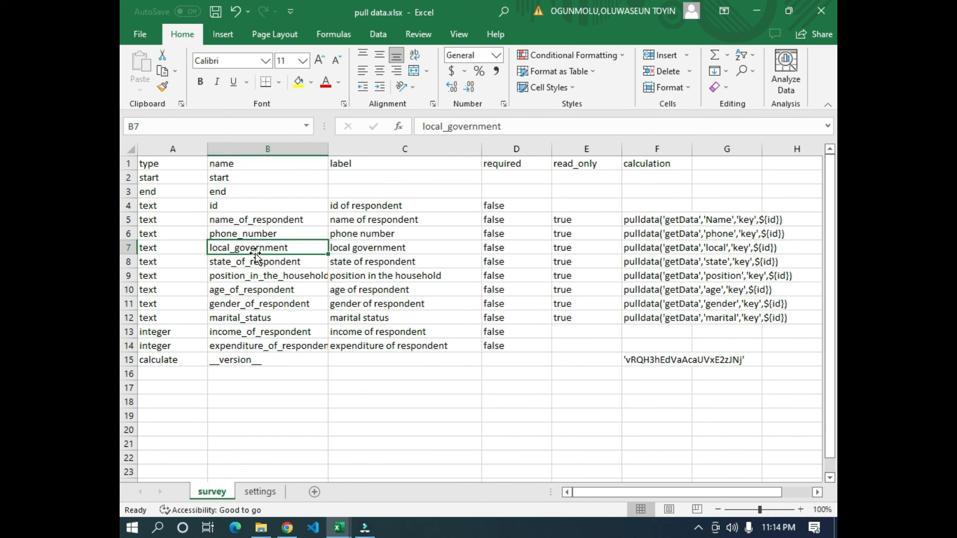
click(563, 329)
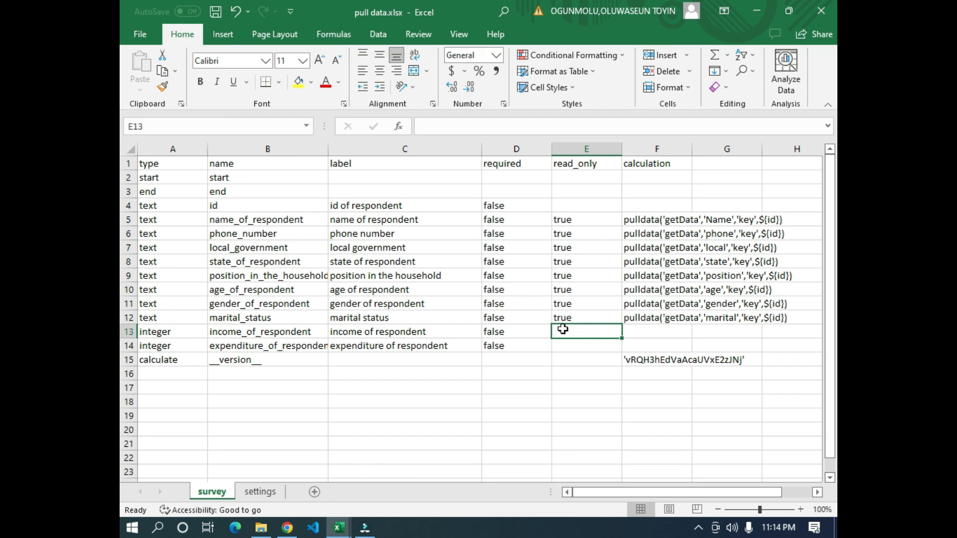
- Switch to the Pull data project in KoboToolbox and check its attached media files
click(287, 528)
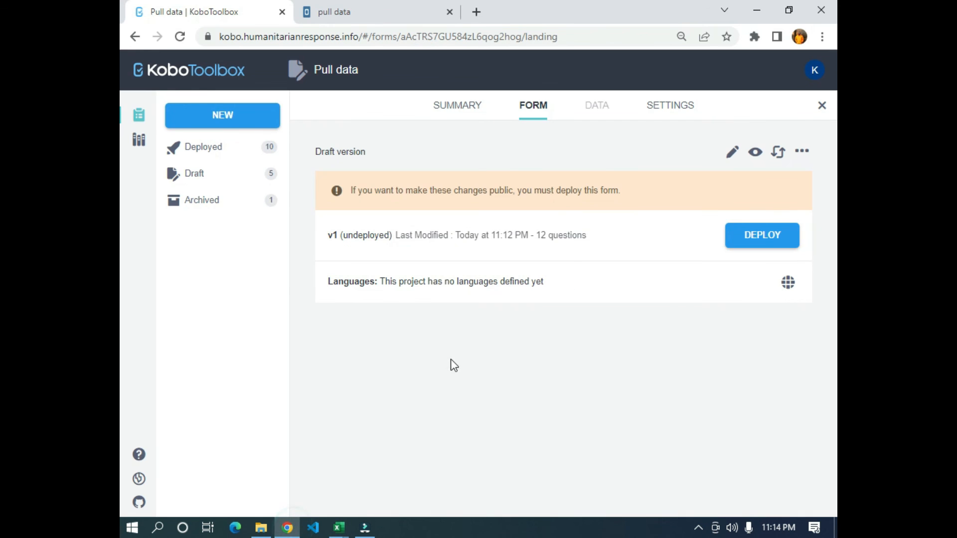
click(339, 528)
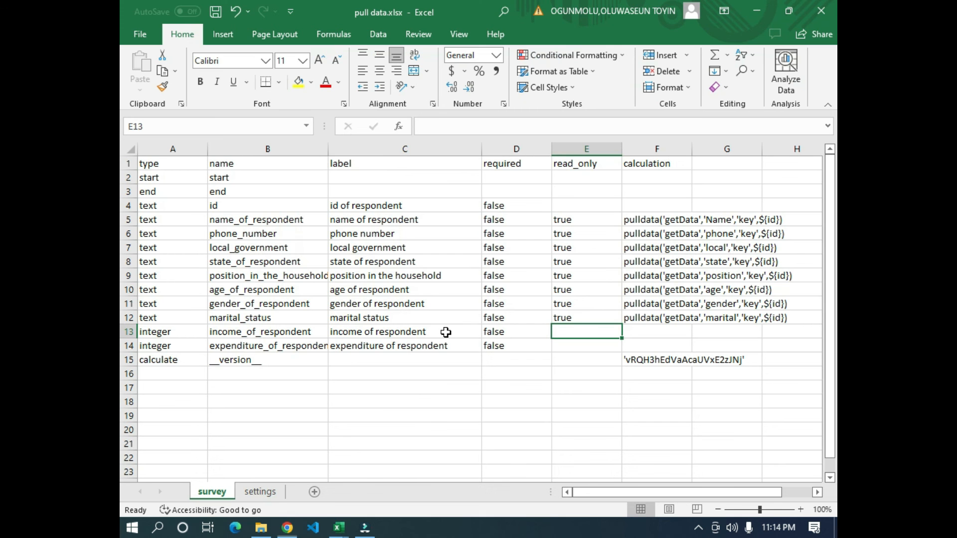
click(287, 529)
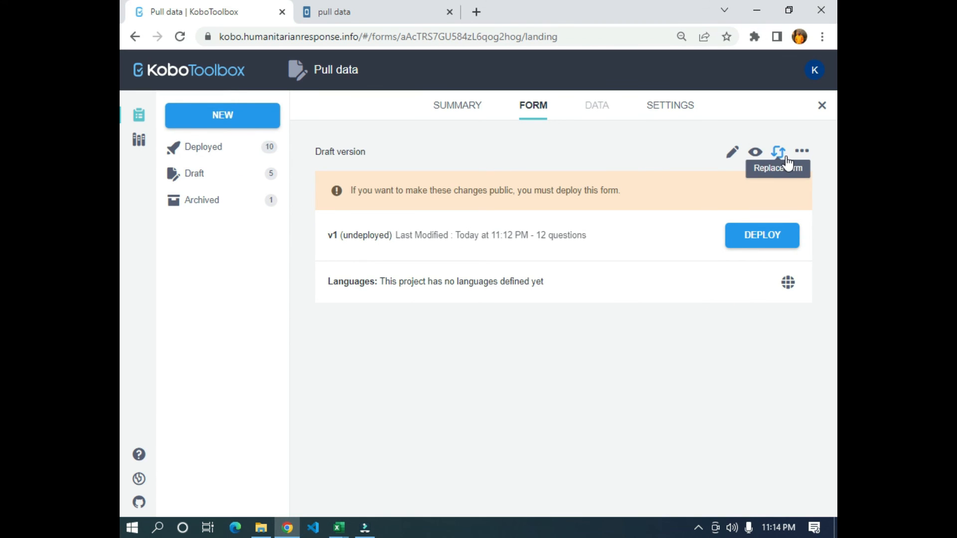
click(671, 110)
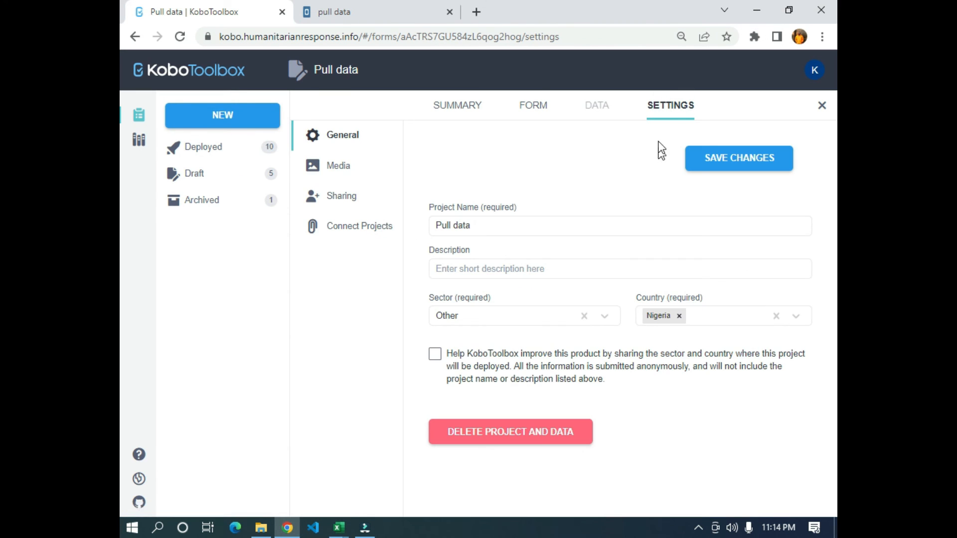
click(335, 167)
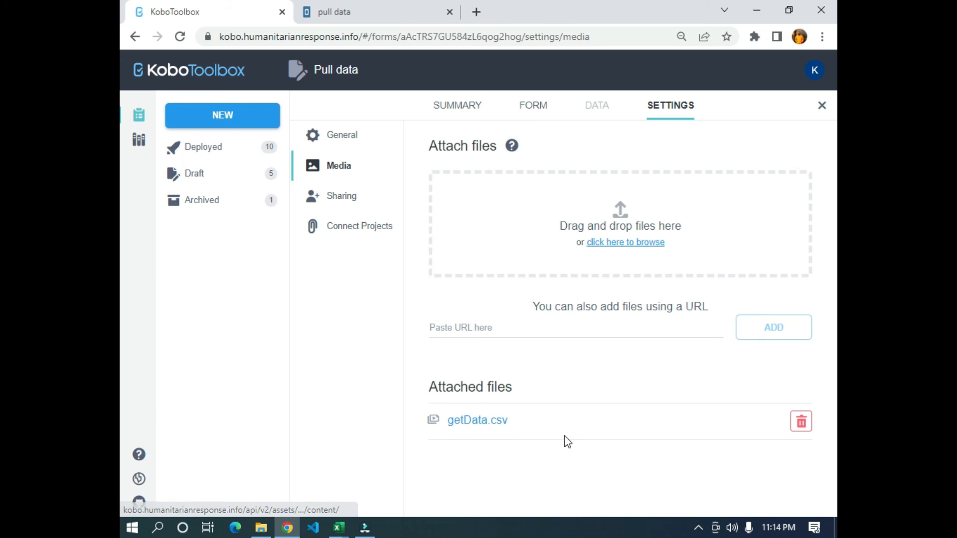
- Preview the draft form and examine all its questions, from id of respondent through expenditure of respondent
click(532, 106)
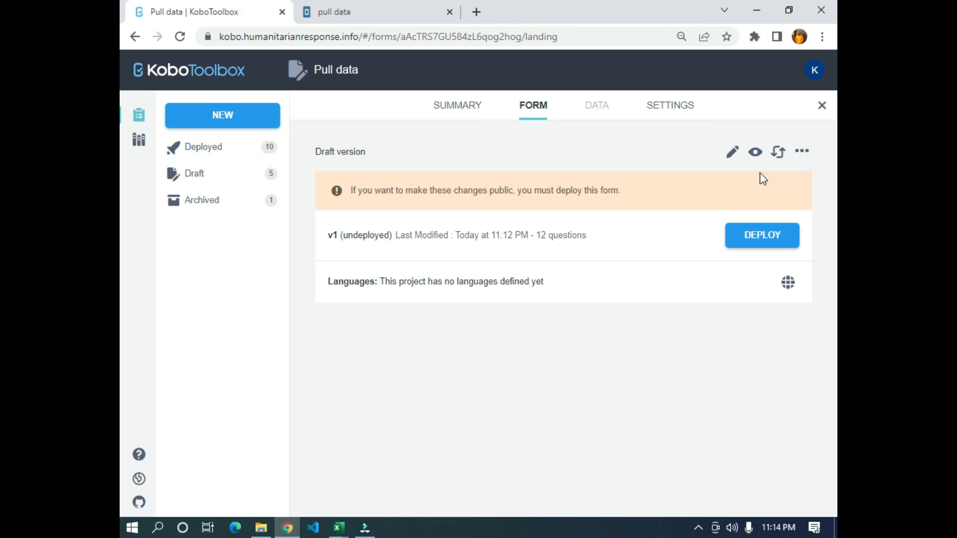
click(756, 152)
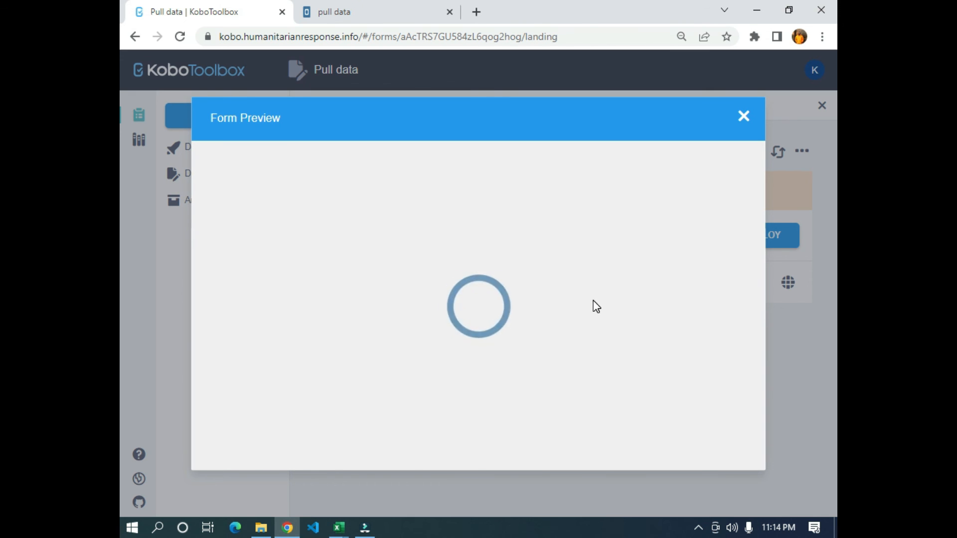
scroll(573, 290, down, 12)
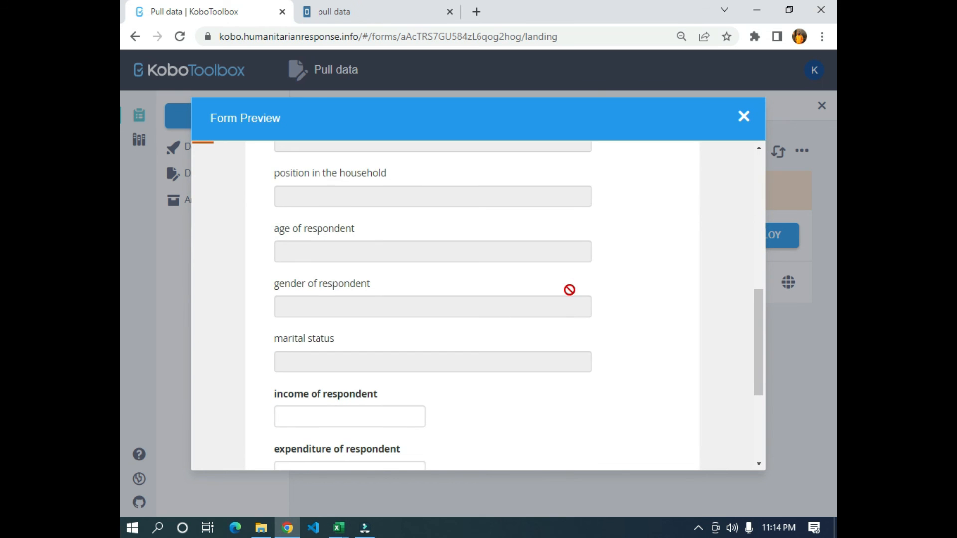
scroll(570, 294, up, 12)
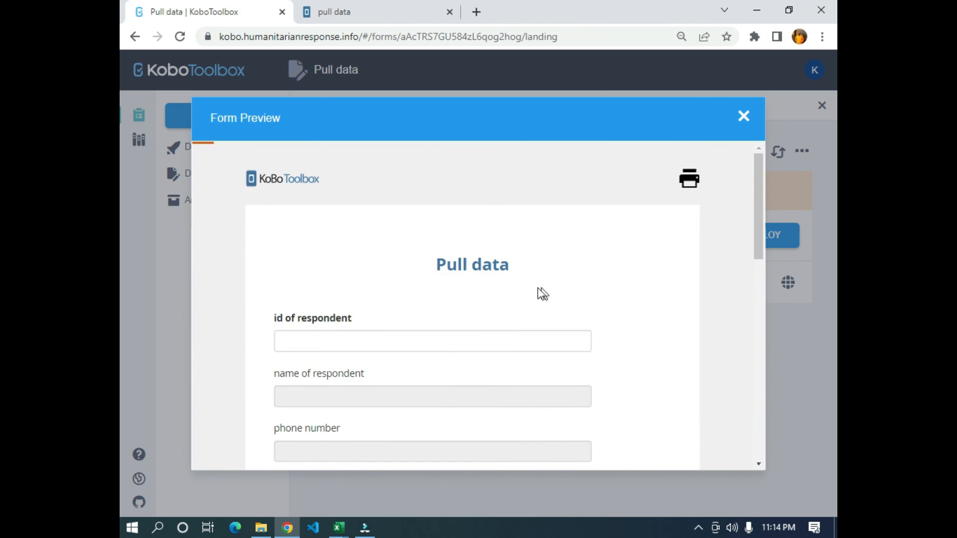
scroll(306, 226, down, 4)
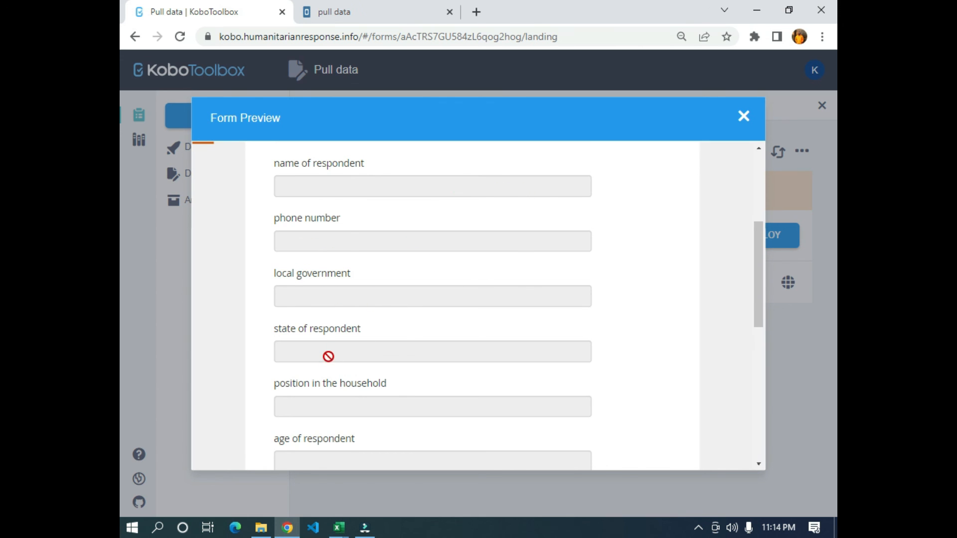
scroll(411, 349, down, 5)
scroll(413, 353, down, 1)
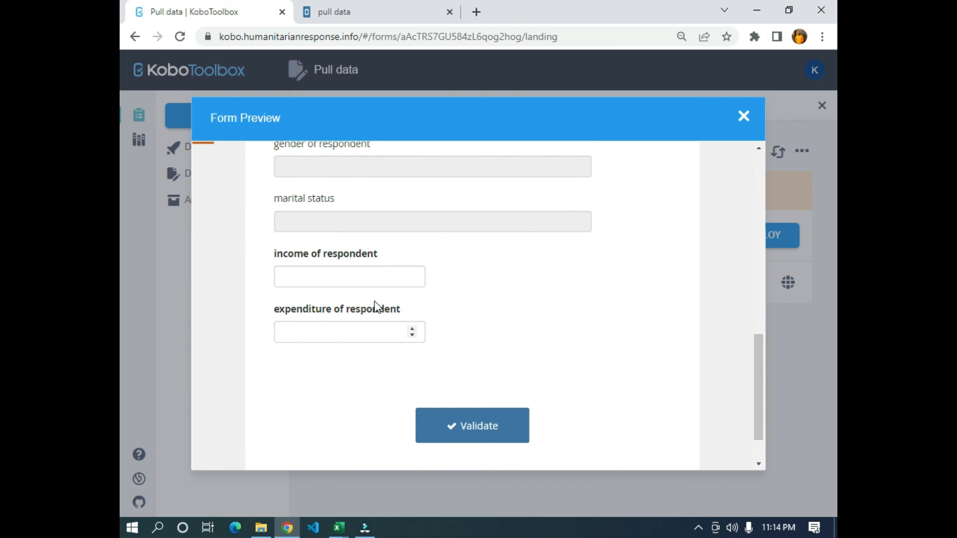
scroll(545, 349, up, 7)
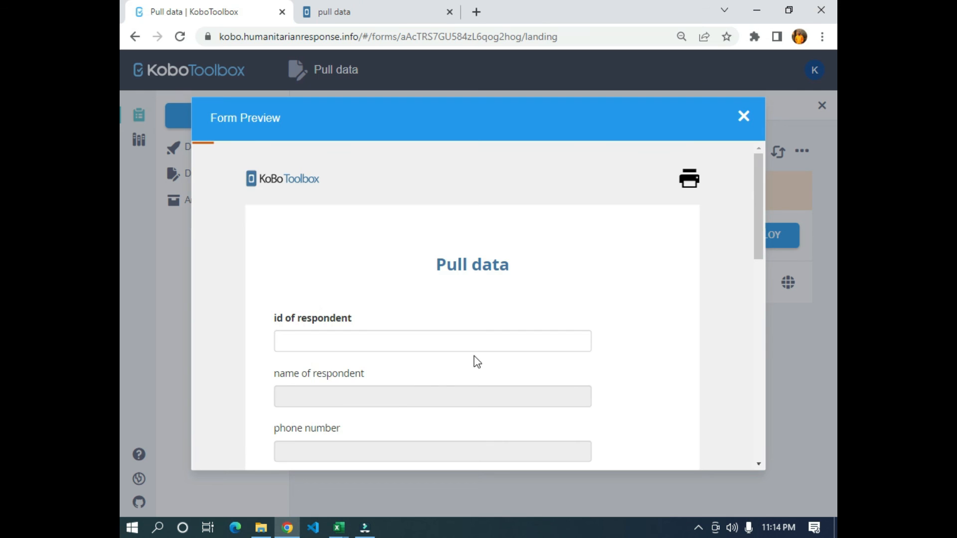
scroll(474, 357, down, 3)
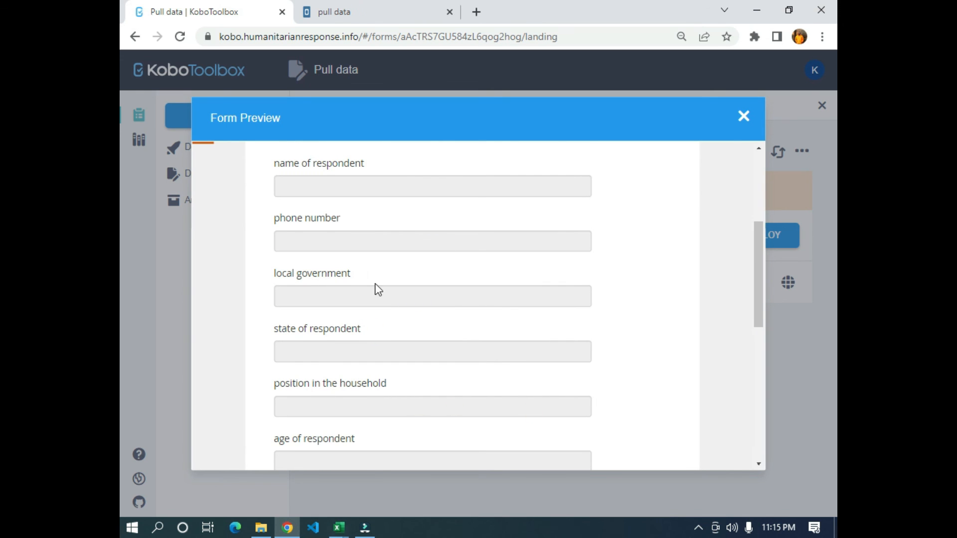
scroll(289, 289, up, 3)
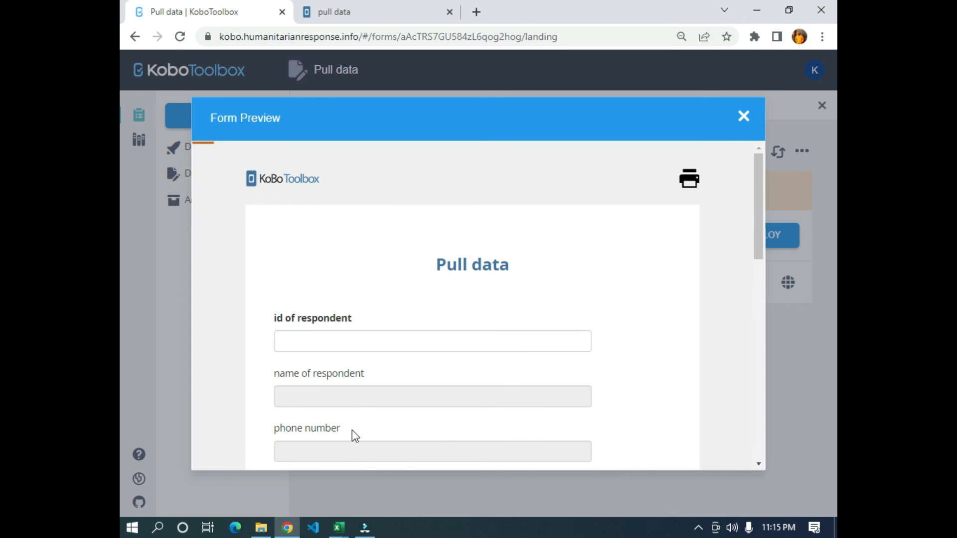
- Copy the respondent id in cell A2 of getData.csv into the id of respondent field of the form preview
mouse_move(339, 528)
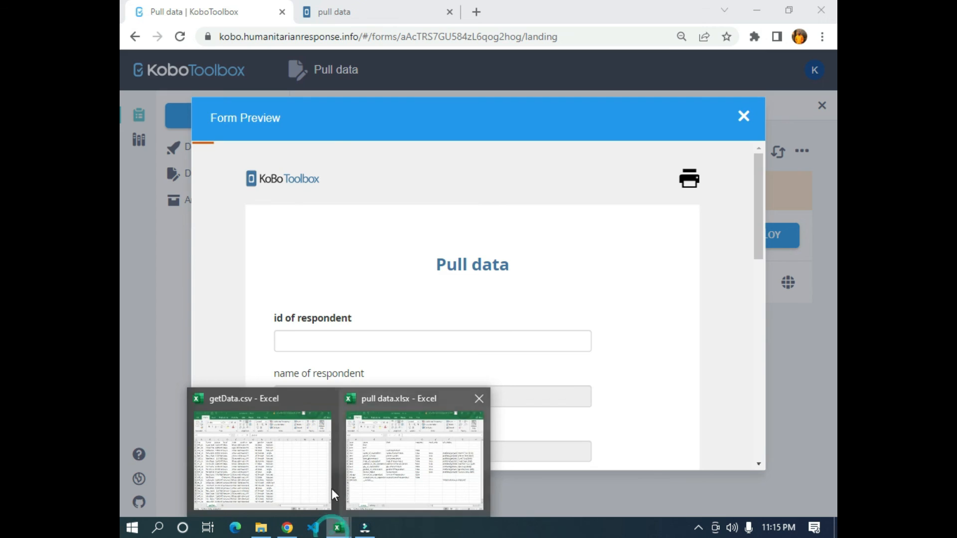
click(331, 489)
drag(153, 172, 145, 360)
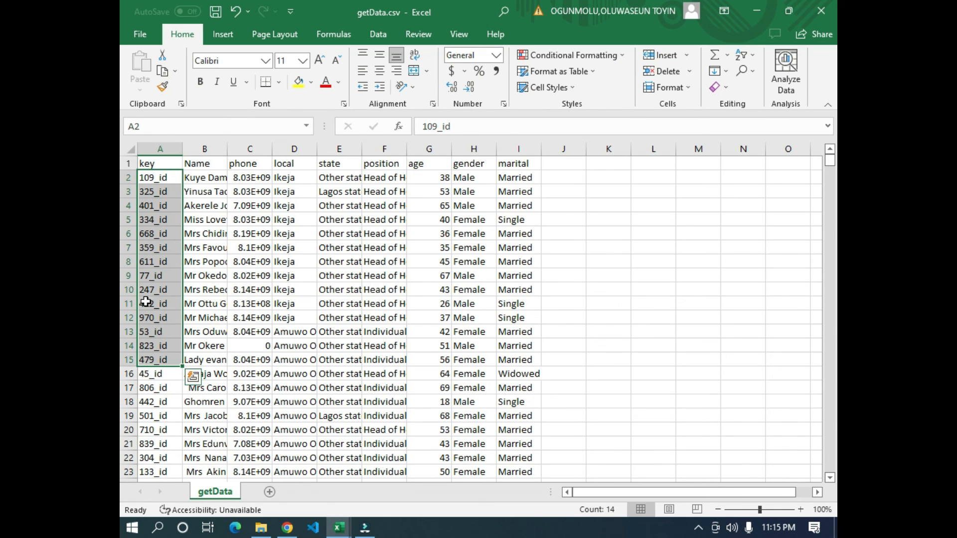
click(157, 193)
click(157, 246)
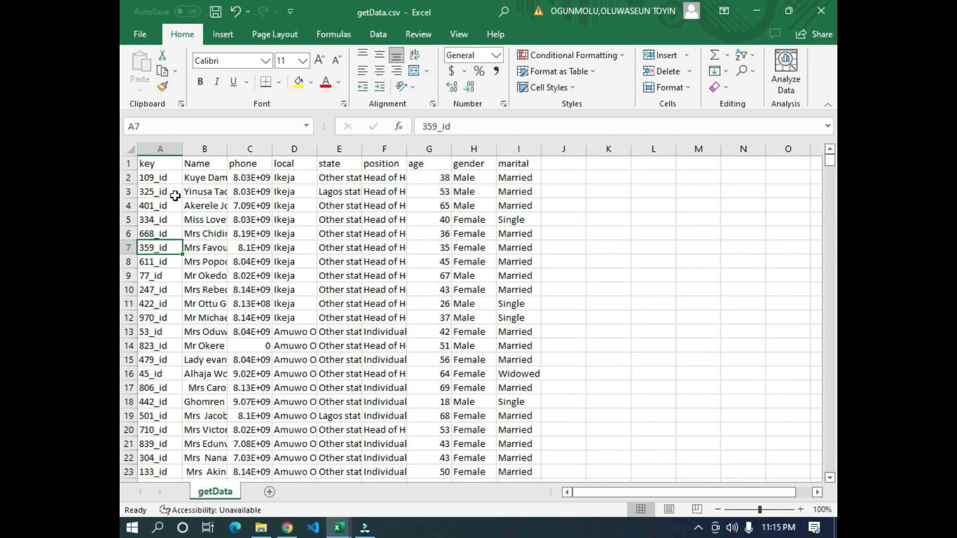
click(162, 177)
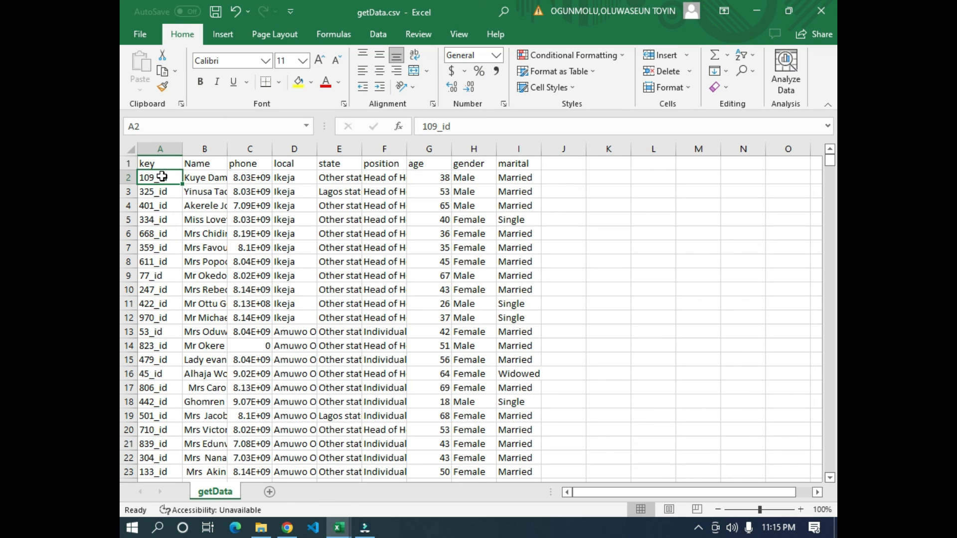
key(ctrl+c)
key(alt+Tab)
click(360, 335)
key(ctrl+v)
click(596, 299)
- Review the respondent details pulled into the read-only fields of the form preview, from name to marital status
scroll(596, 298, down, 6)
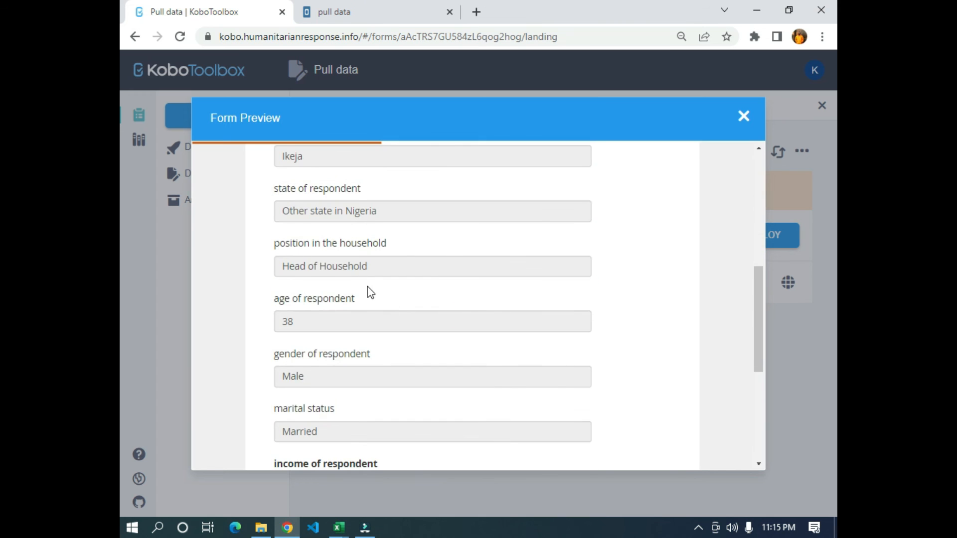
scroll(369, 292, down, 3)
scroll(327, 279, up, 10)
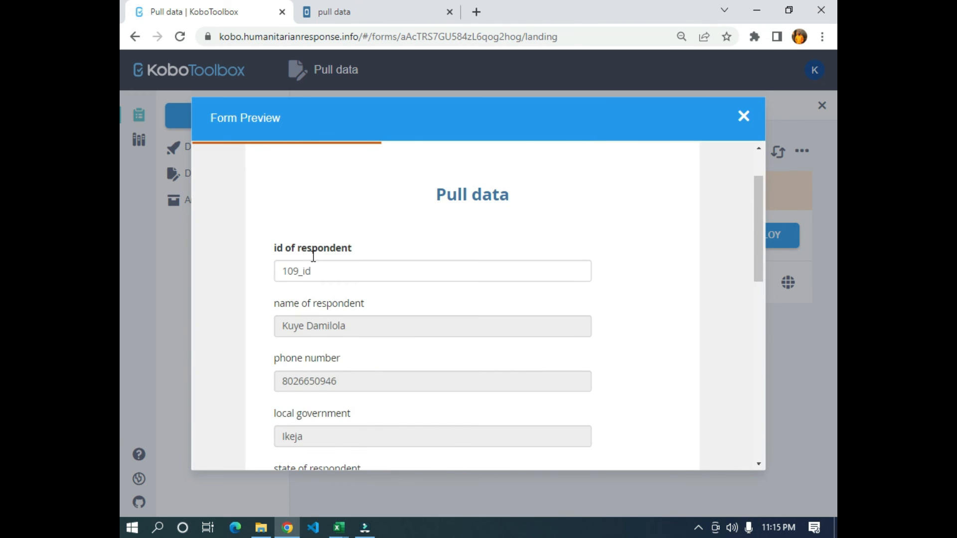
scroll(299, 264, down, 1)
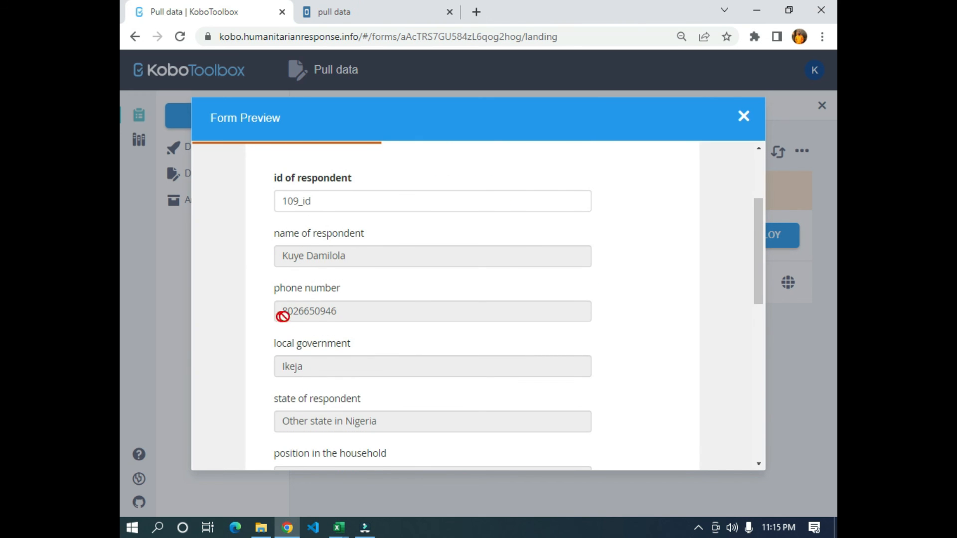
scroll(309, 372, down, 3)
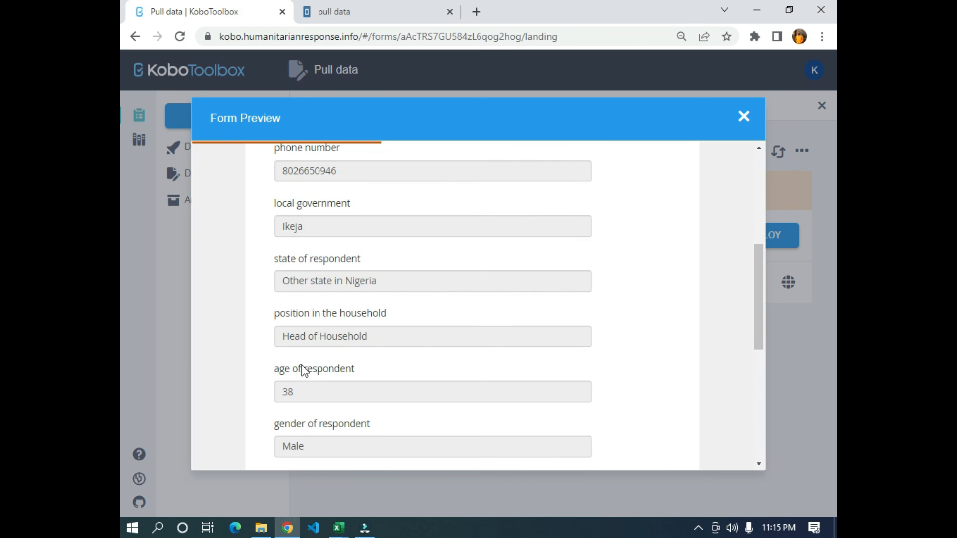
scroll(417, 341, down, 2)
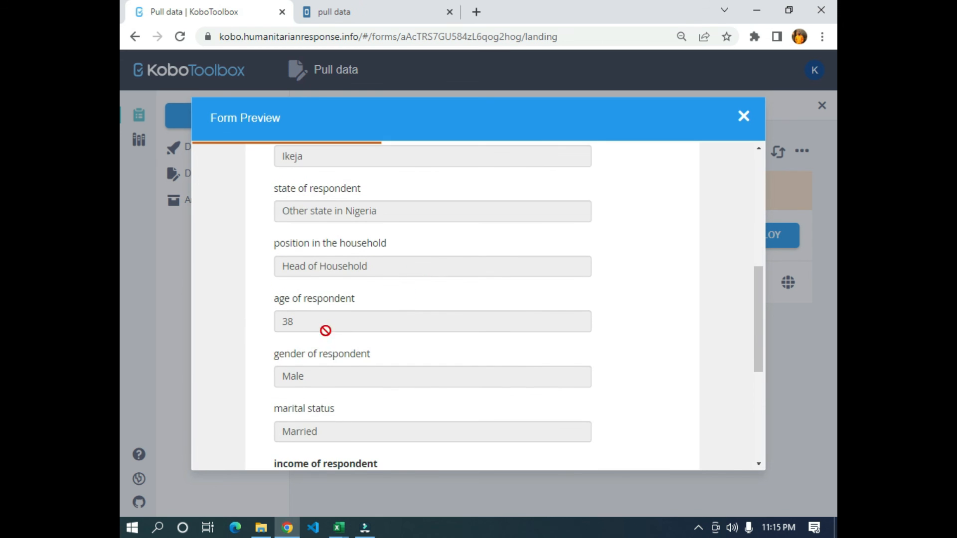
- Check the previewed age, gender and marital status against row 2 of getData.csv, and view the income and expenditure questions
key(alt+Tab)
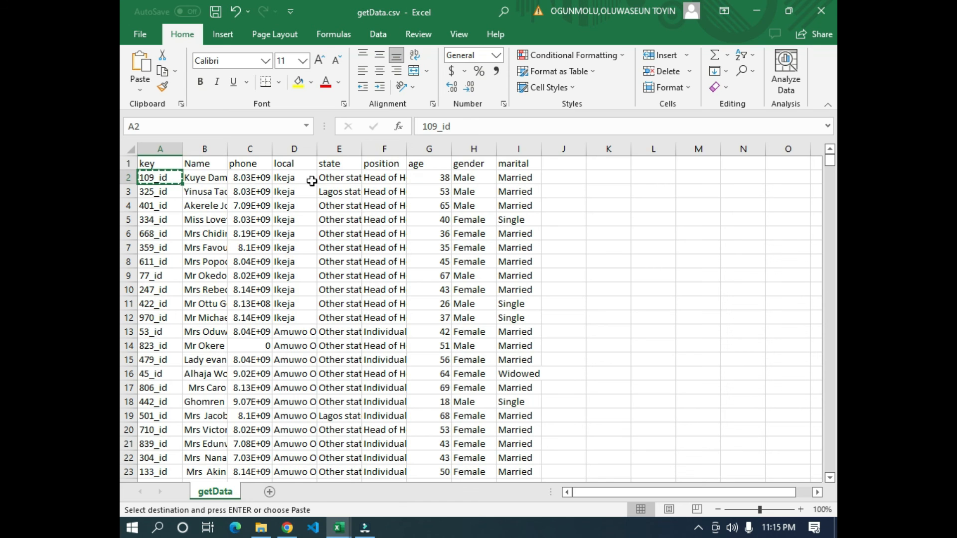
click(441, 183)
click(477, 182)
key(alt+Tab)
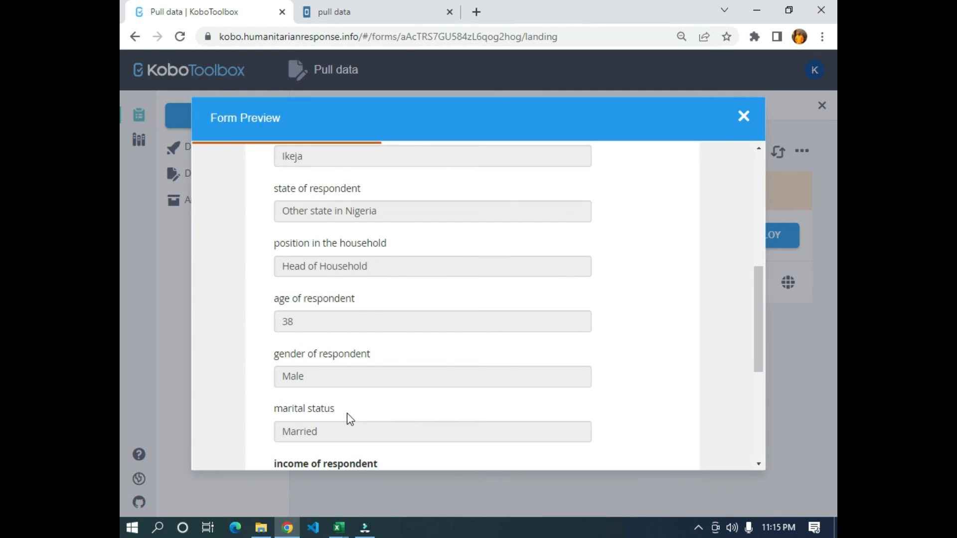
key(alt+Tab)
click(516, 177)
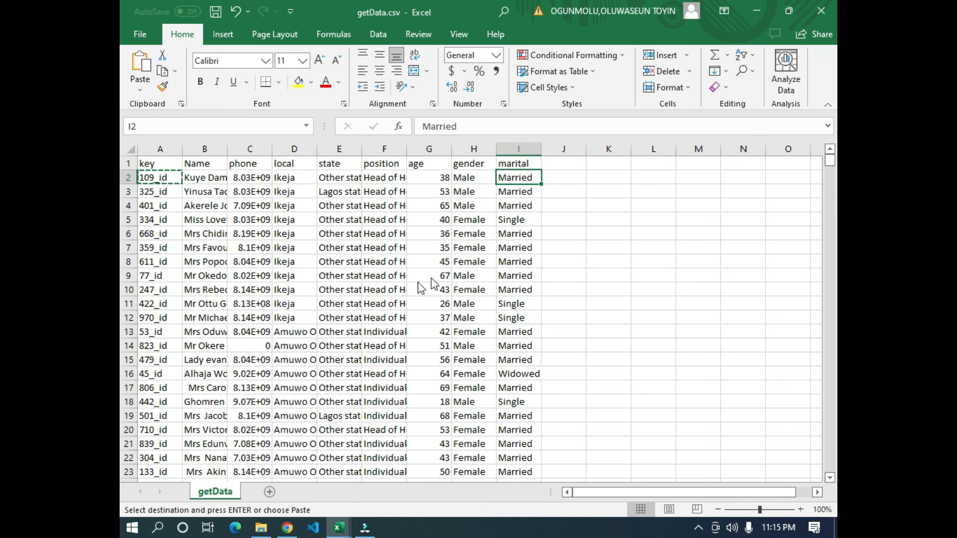
key(alt+Tab)
scroll(397, 344, down, 3)
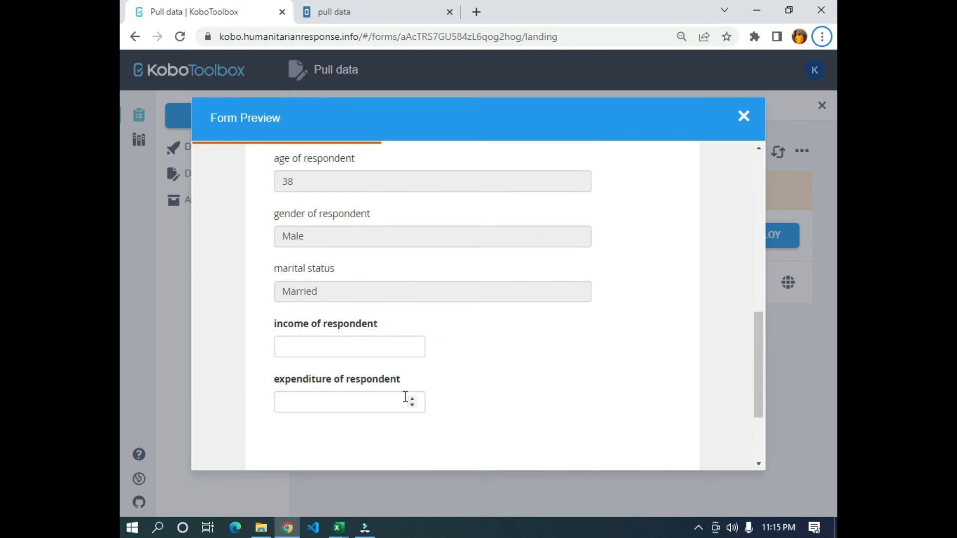
- In the form preview, set the income of respondent to 500000 and the expenditure of respondent to 700000
click(287, 349)
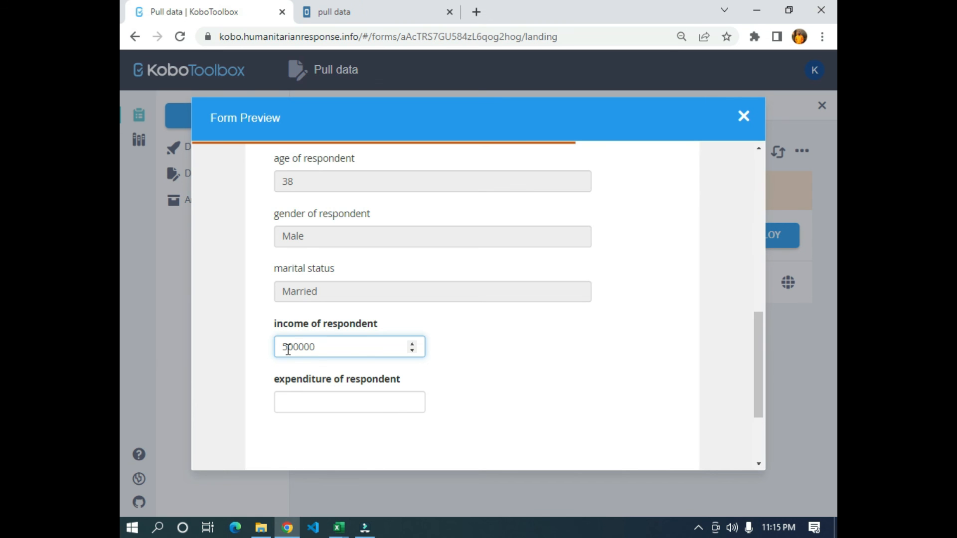
text(500000)
scroll(387, 297, up, 10)
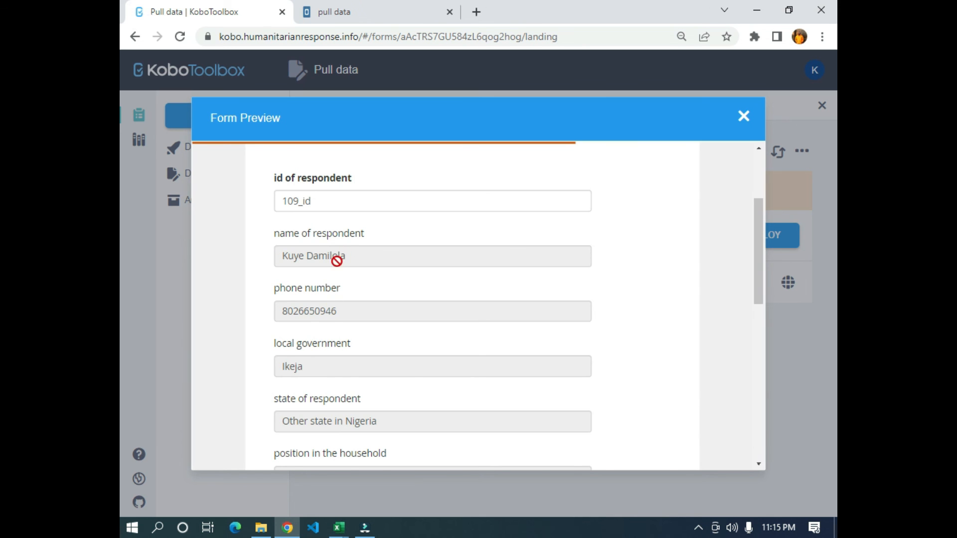
scroll(365, 329, down, 3)
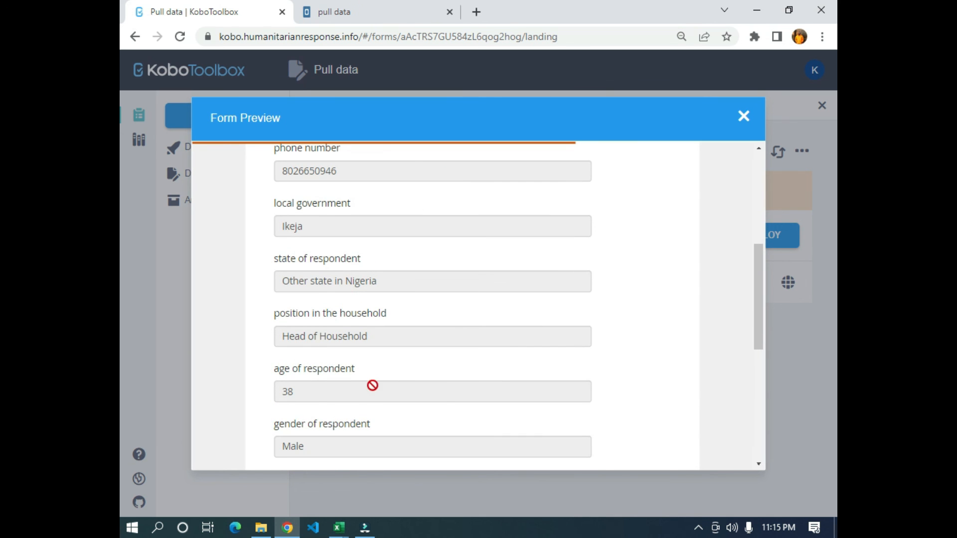
scroll(279, 434, down, 4)
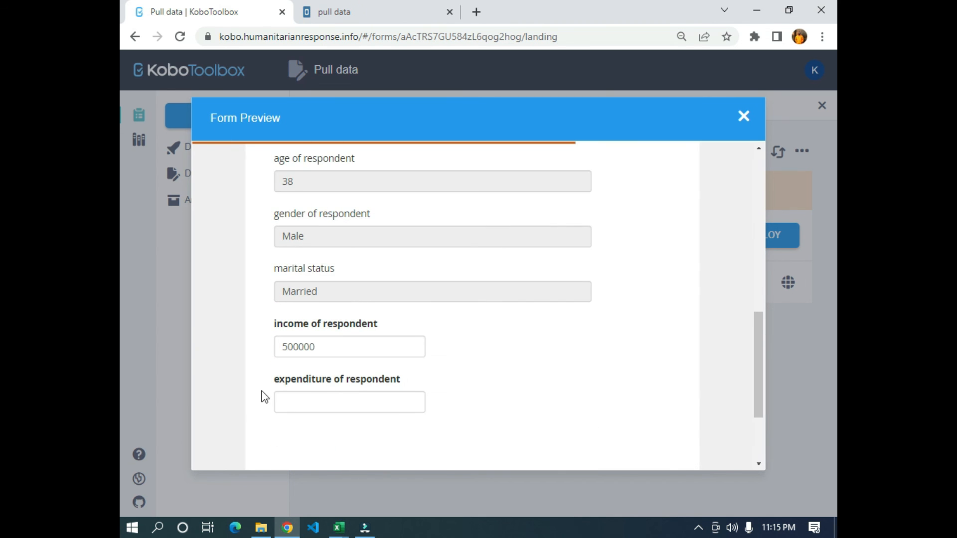
click(307, 404)
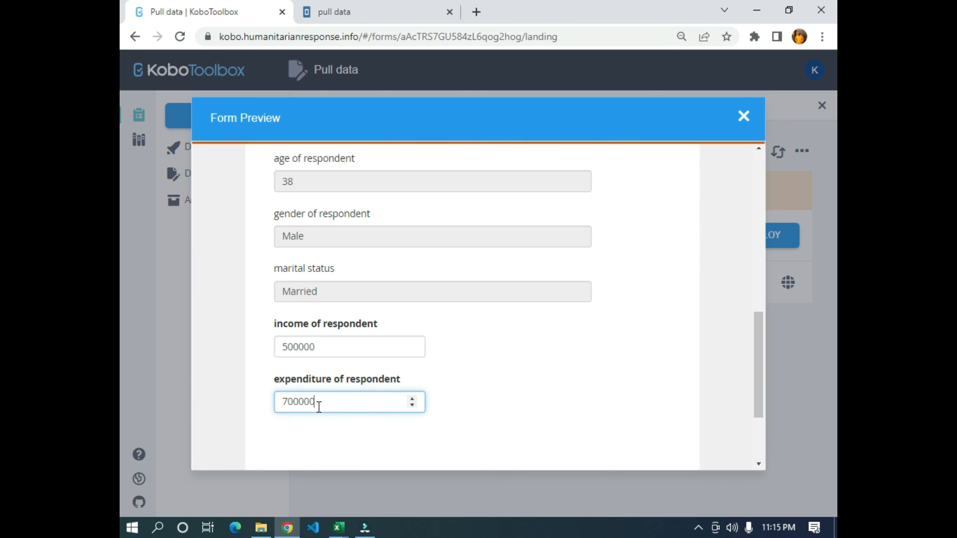
click(633, 441)
- Replace the id of respondent in the form preview with a different respondent id from getData.csv to test the lookup
scroll(438, 335, up, 5)
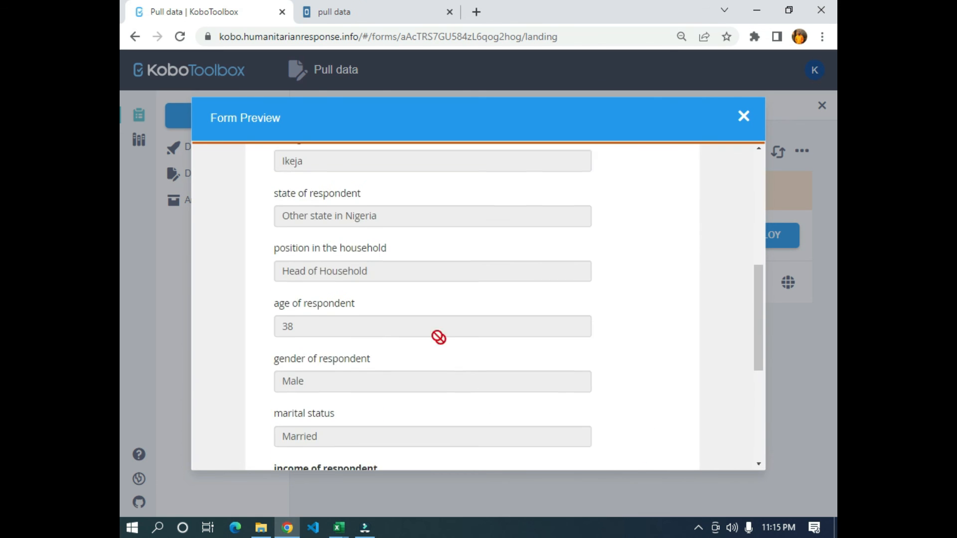
scroll(421, 314, up, 4)
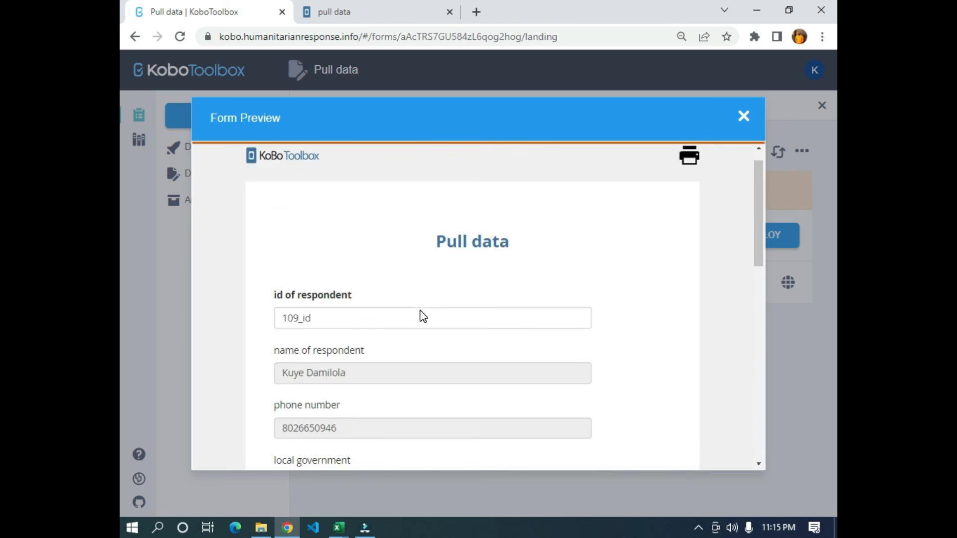
scroll(307, 395, down, 3)
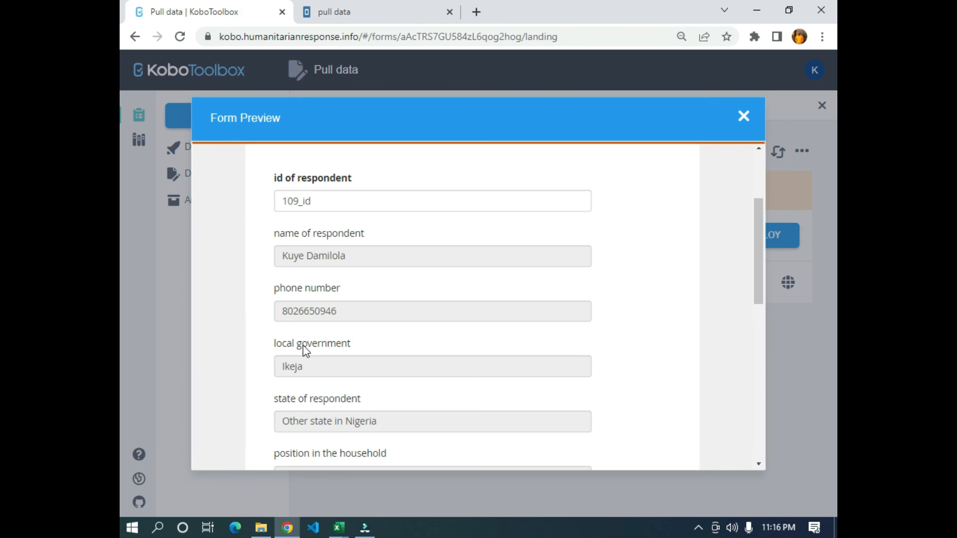
scroll(323, 314, down, 1)
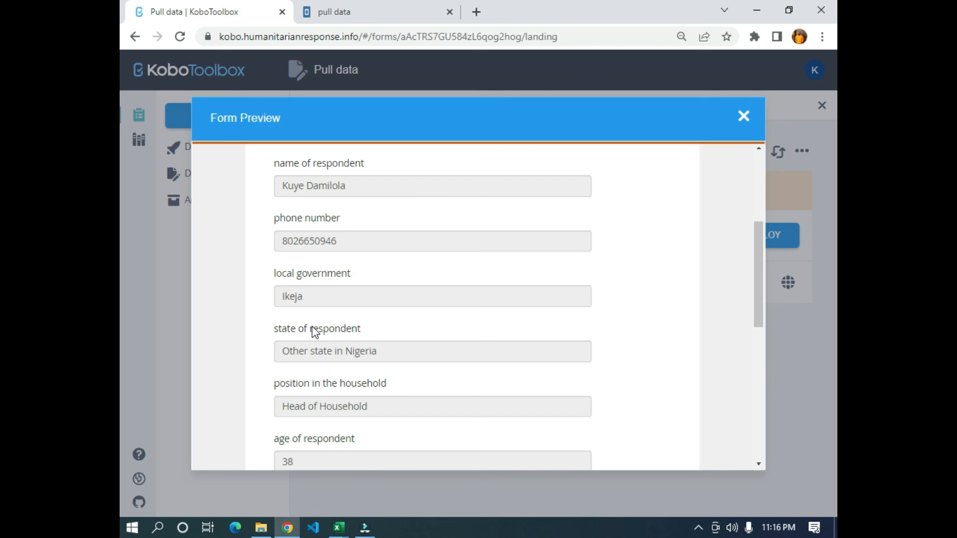
scroll(384, 349, down, 3)
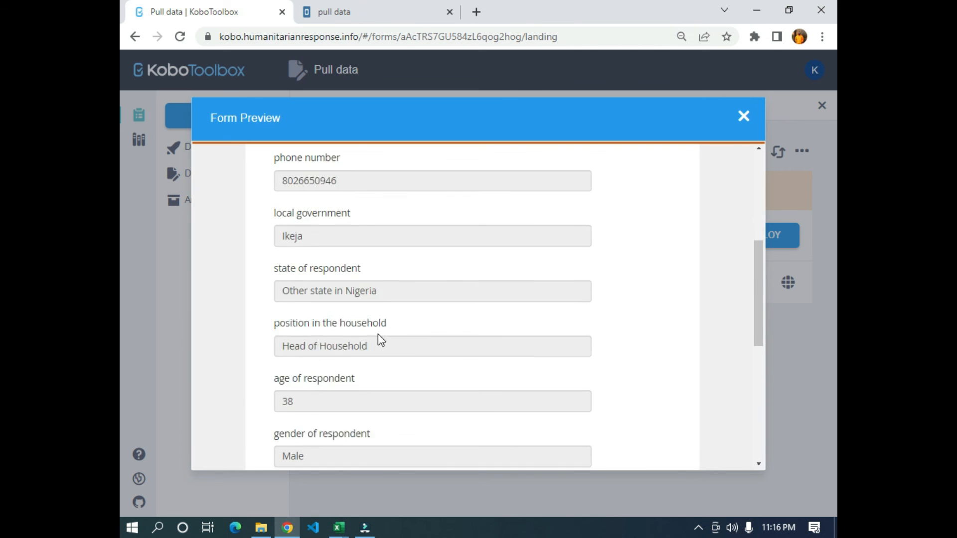
scroll(374, 338, up, 5)
mouse_move(345, 532)
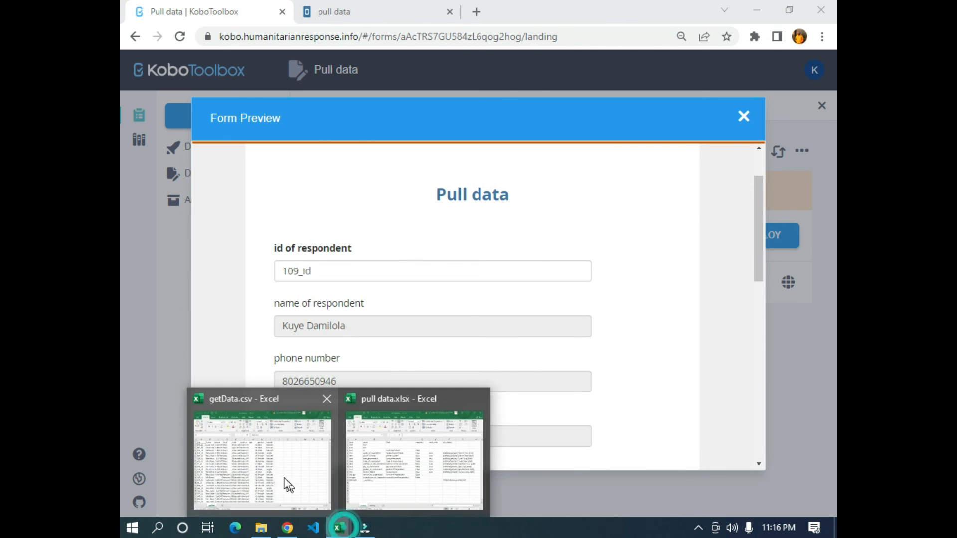
click(282, 485)
click(154, 202)
key(ctrl+c)
key(alt+Tab)
drag(343, 272, 189, 265)
text(401_id)
key(Tab)
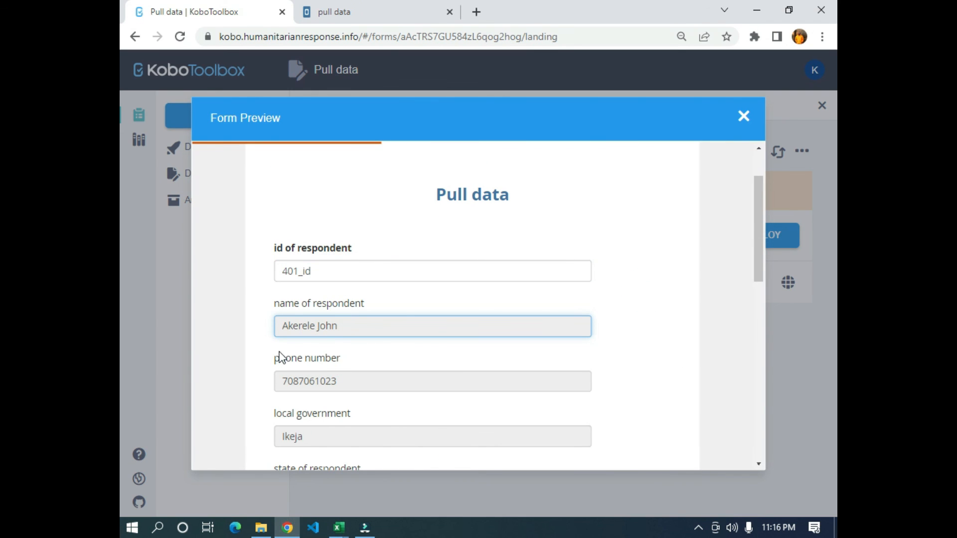
- Copy a third respondent's id from further down getData.csv over the id of respondent in the form preview
key(alt+Tab)
click(152, 247)
key(ctrl+c)
key(alt+Tab)
drag(325, 200, 244, 202)
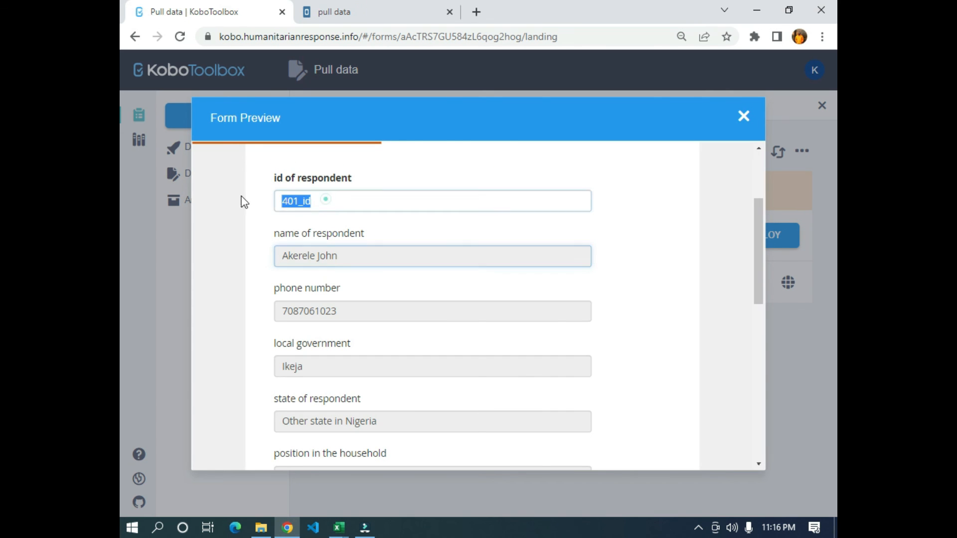
key(ctrl+v)
click(701, 253)
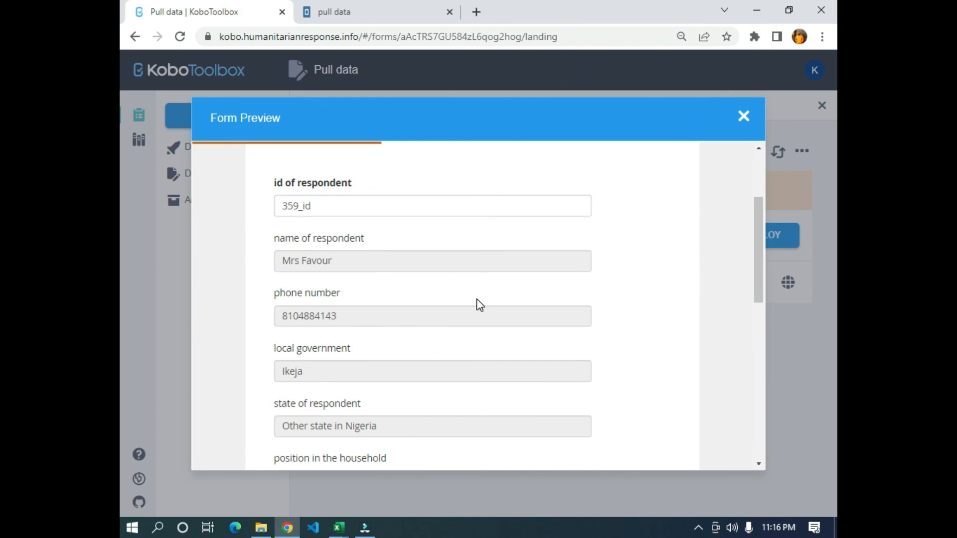
- Review the third respondent's pulled details, from name to marital status, along with the income and expenditure entries in the preview
scroll(378, 282, up, 2)
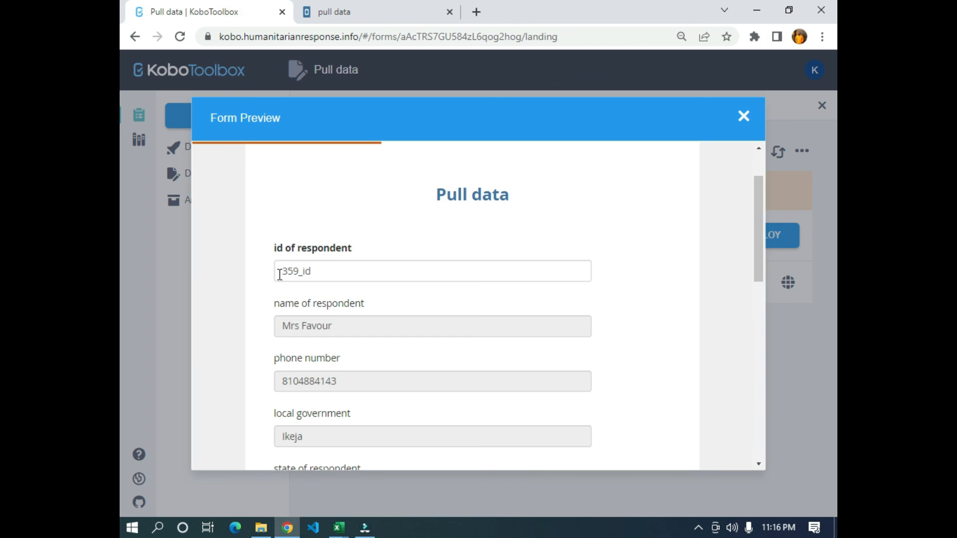
drag(323, 270, 278, 272)
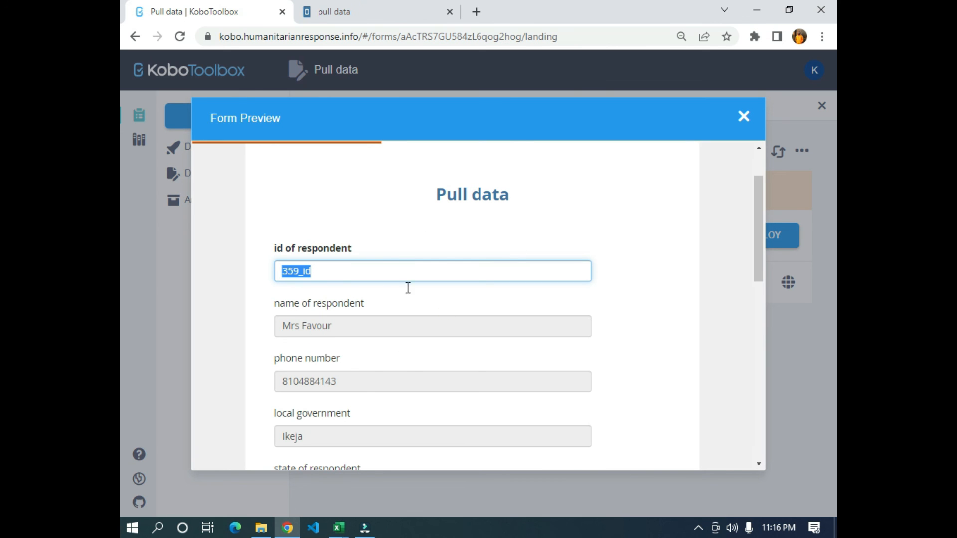
click(324, 269)
scroll(310, 275, down, 3)
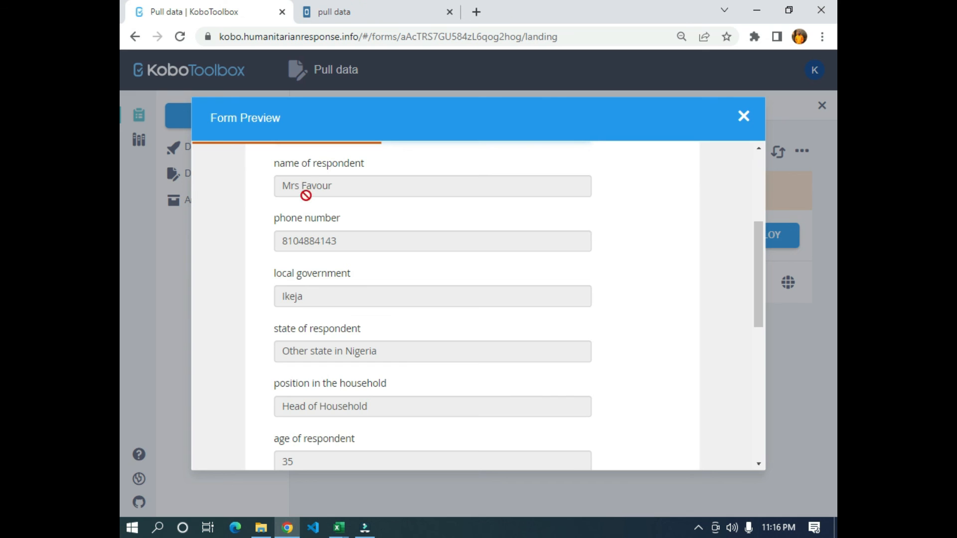
scroll(391, 367, down, 4)
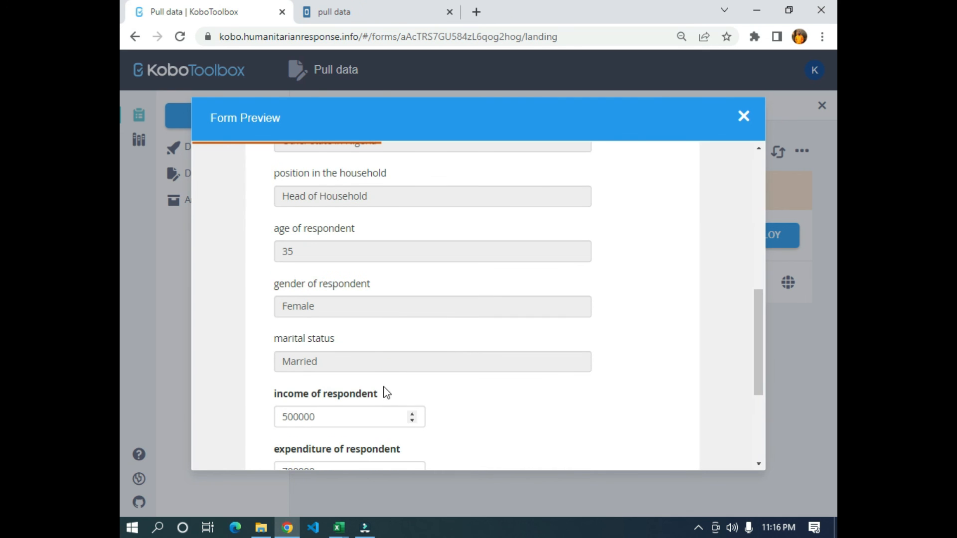
scroll(344, 359, down, 4)
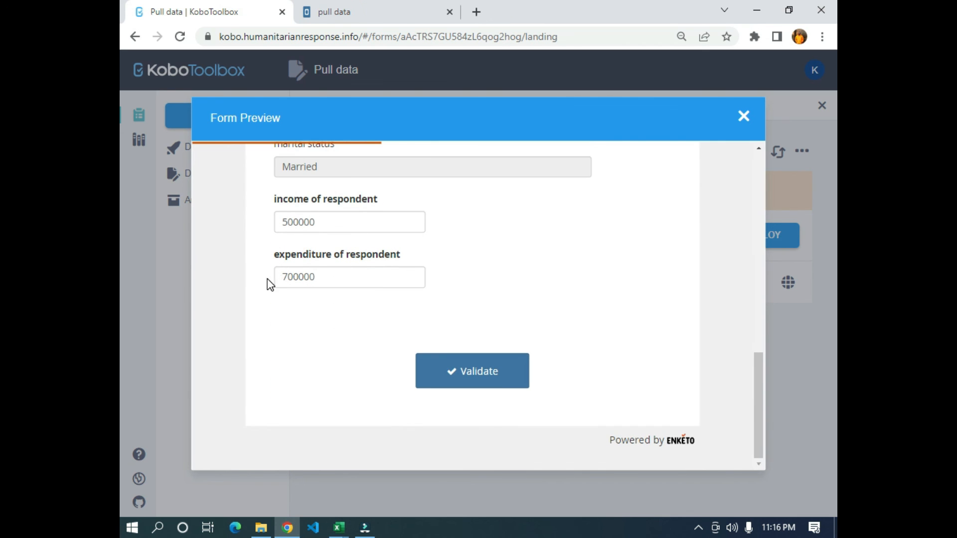
scroll(323, 331, up, 1)
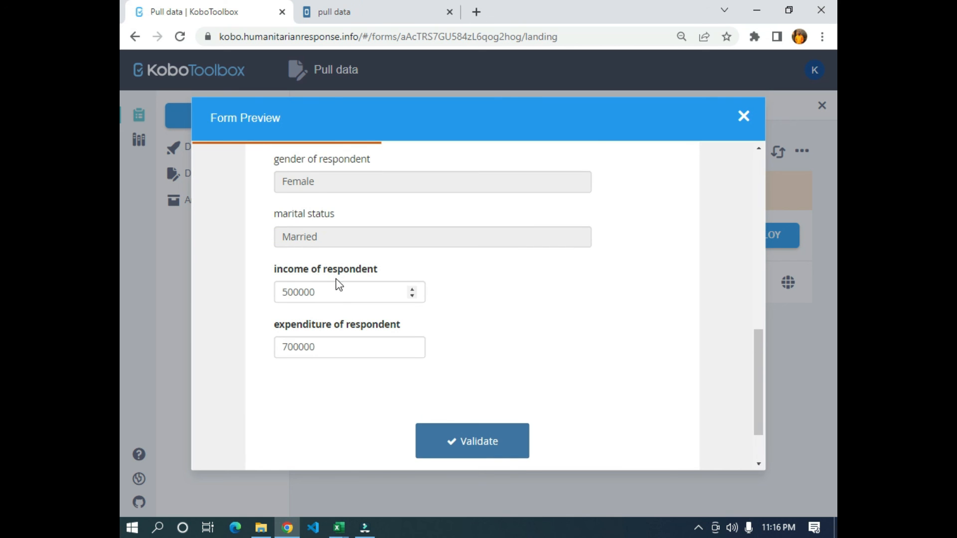
scroll(291, 349, up, 1)
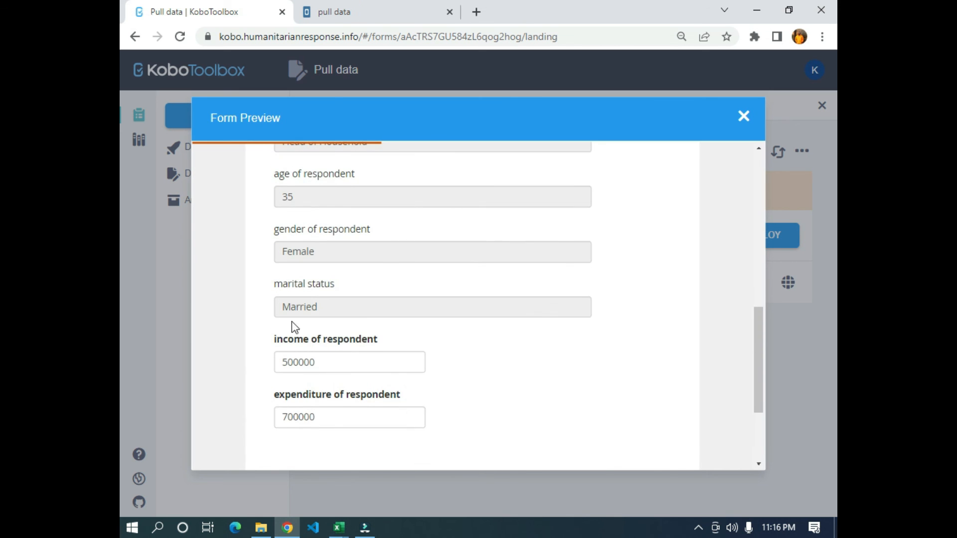
scroll(364, 284, down, 2)
scroll(433, 355, up, 1)
scroll(434, 360, up, 7)
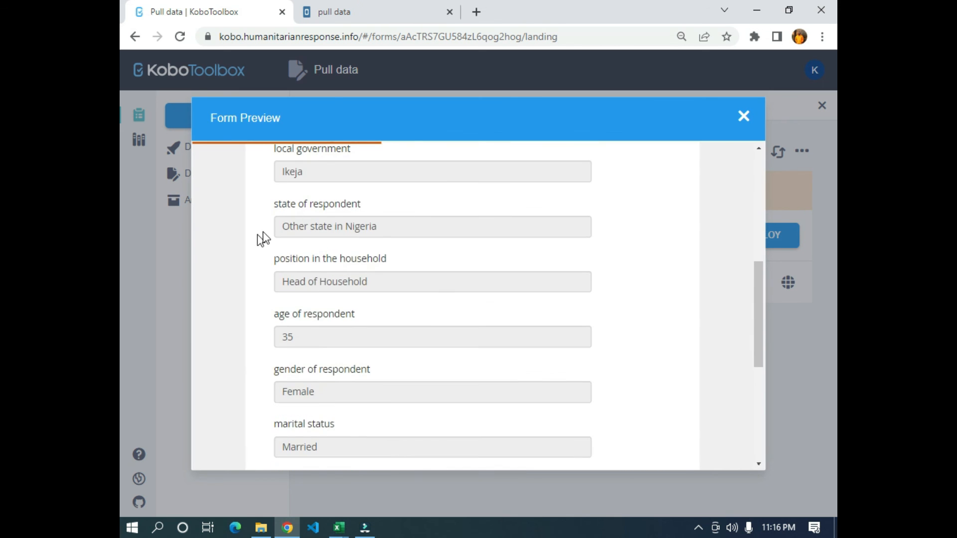
- Validate the completed preview form, dismiss the validation message and close the form preview
scroll(351, 212, down, 7)
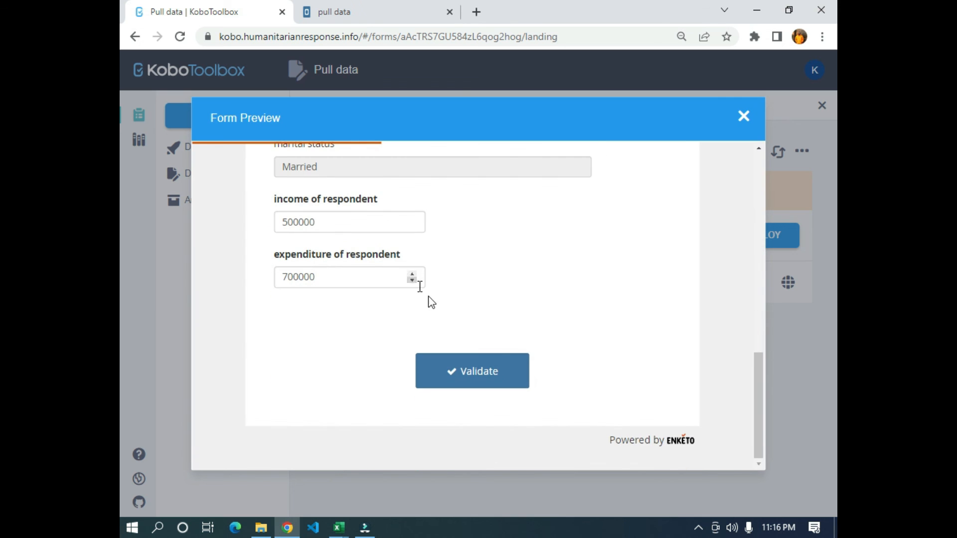
click(503, 377)
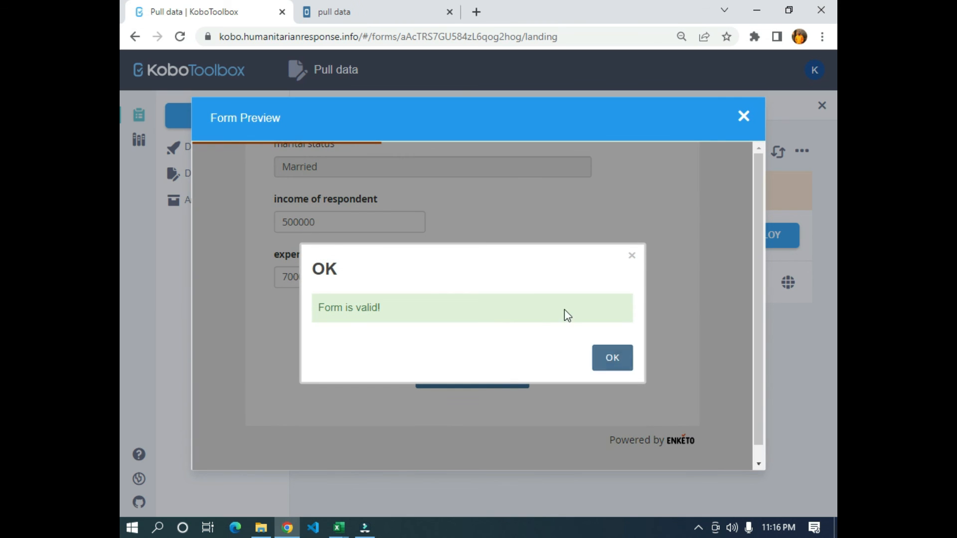
click(632, 256)
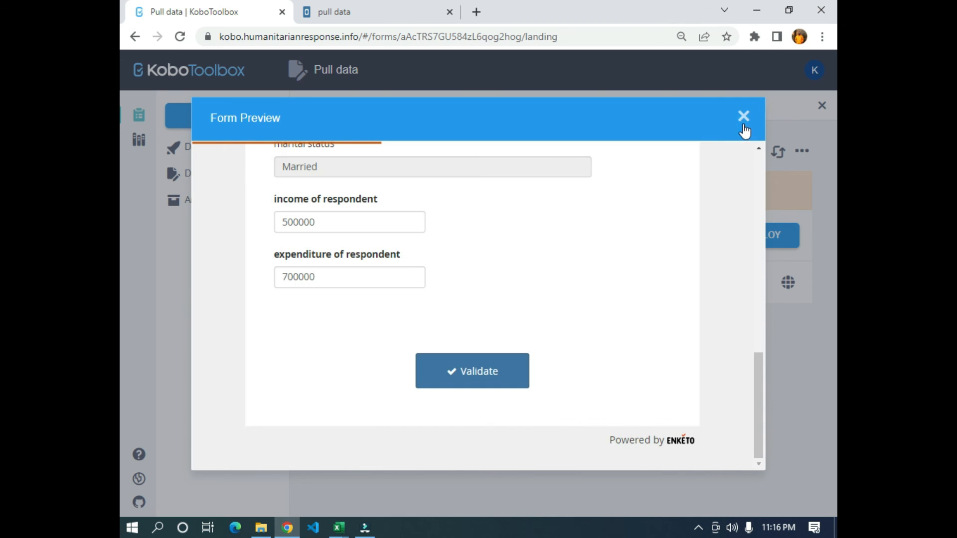
click(744, 117)
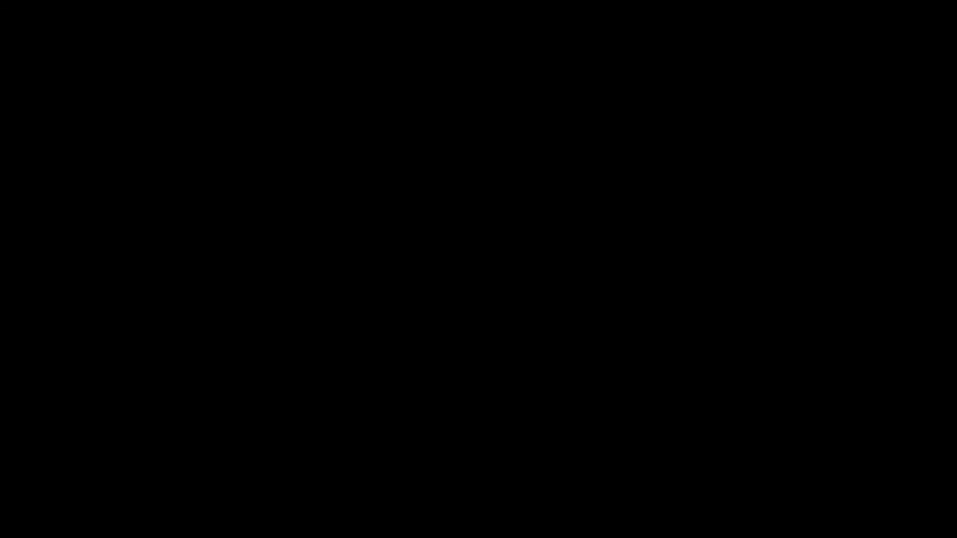